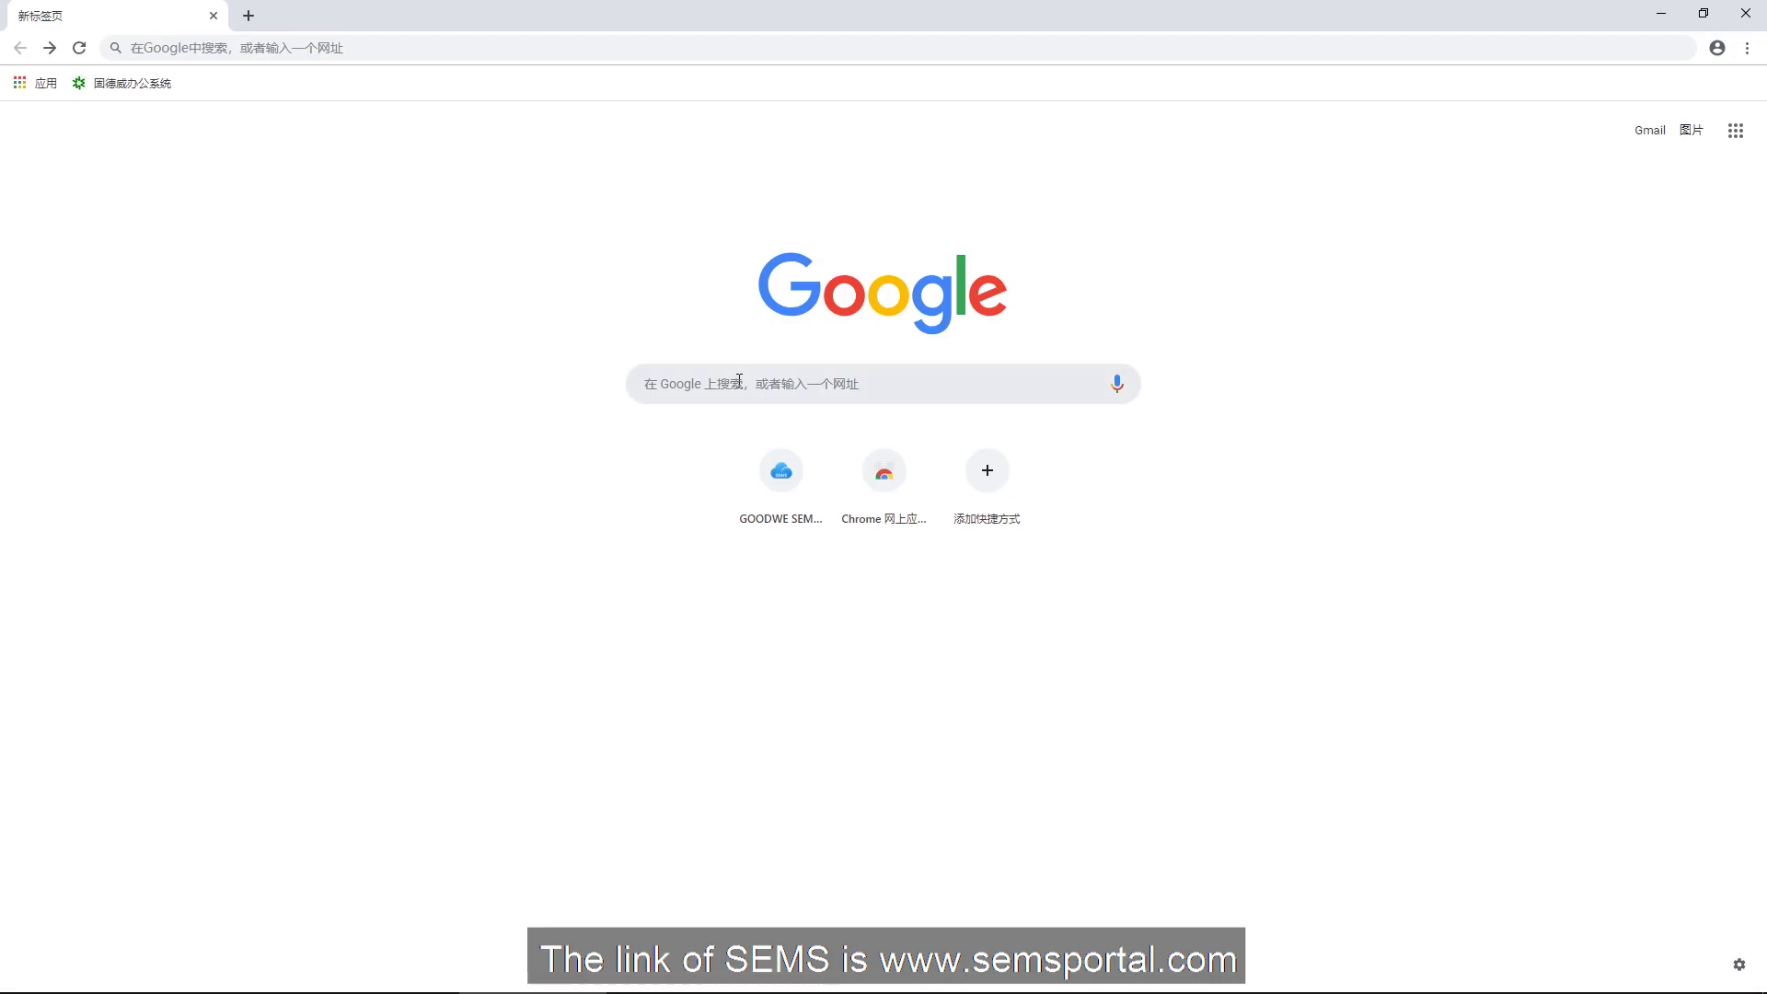
{"action": "left_click", "coordinate": [739, 380]}
{"action": "type", "text": "www.sems"}
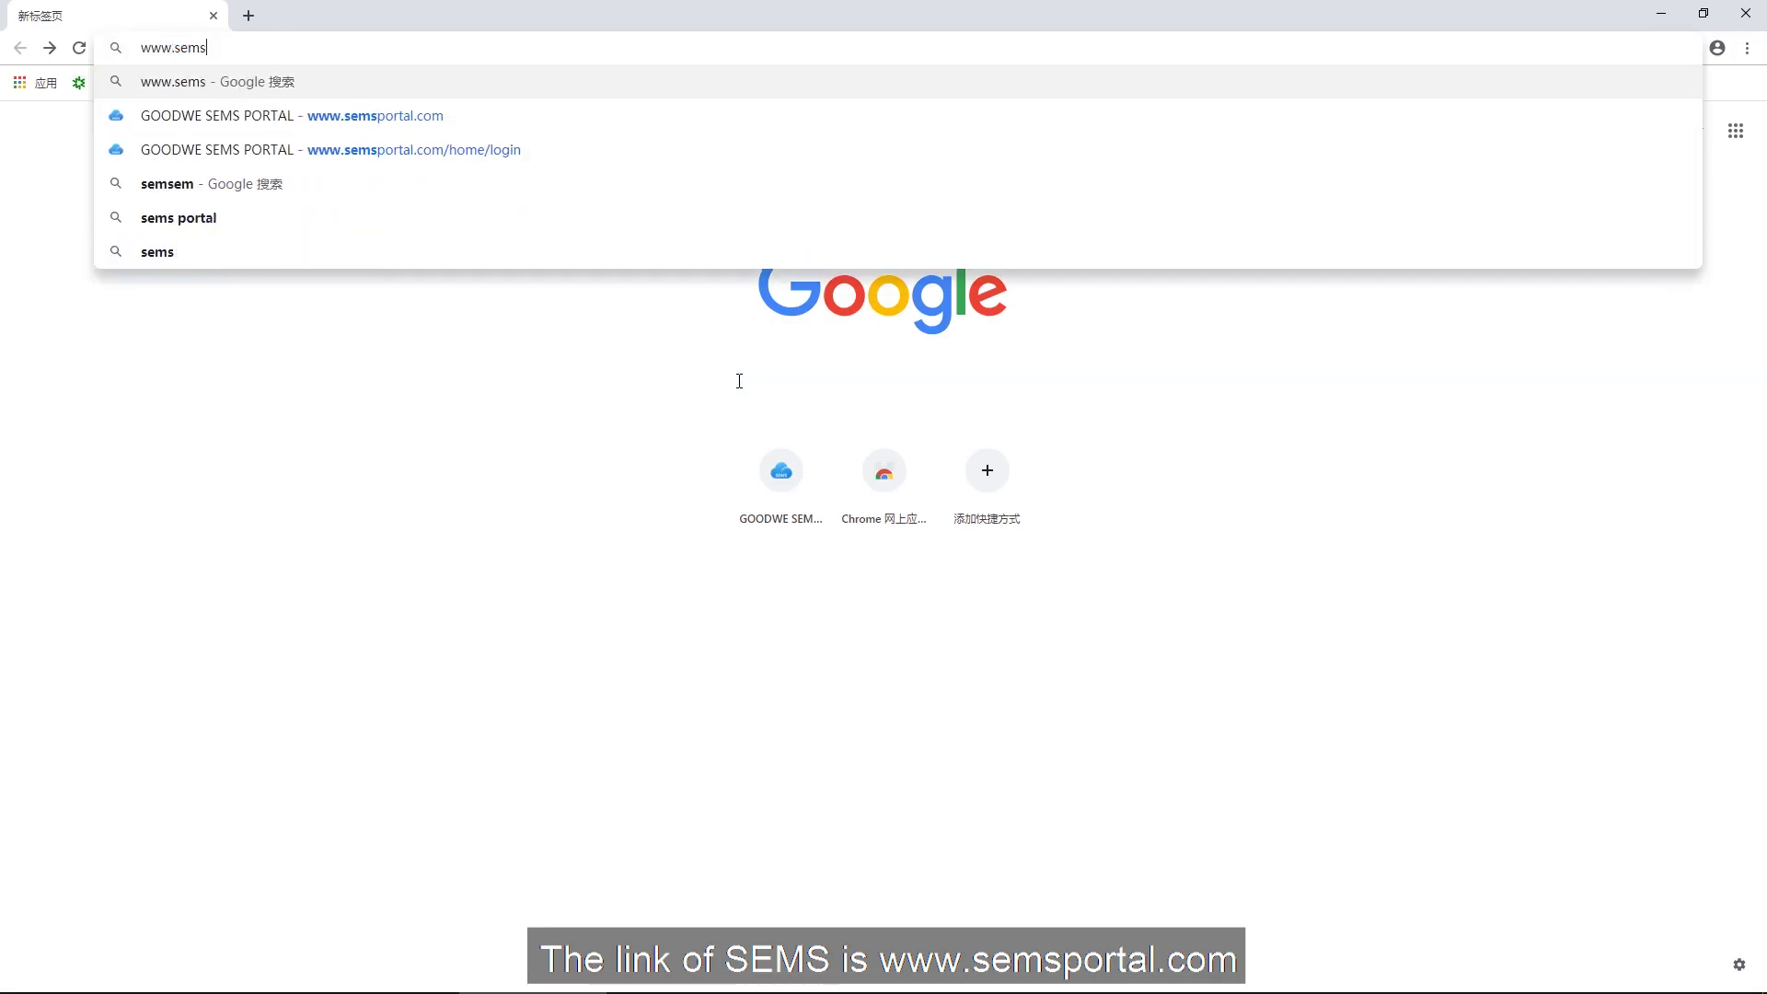
{"action": "type", "text": "portal.com"}
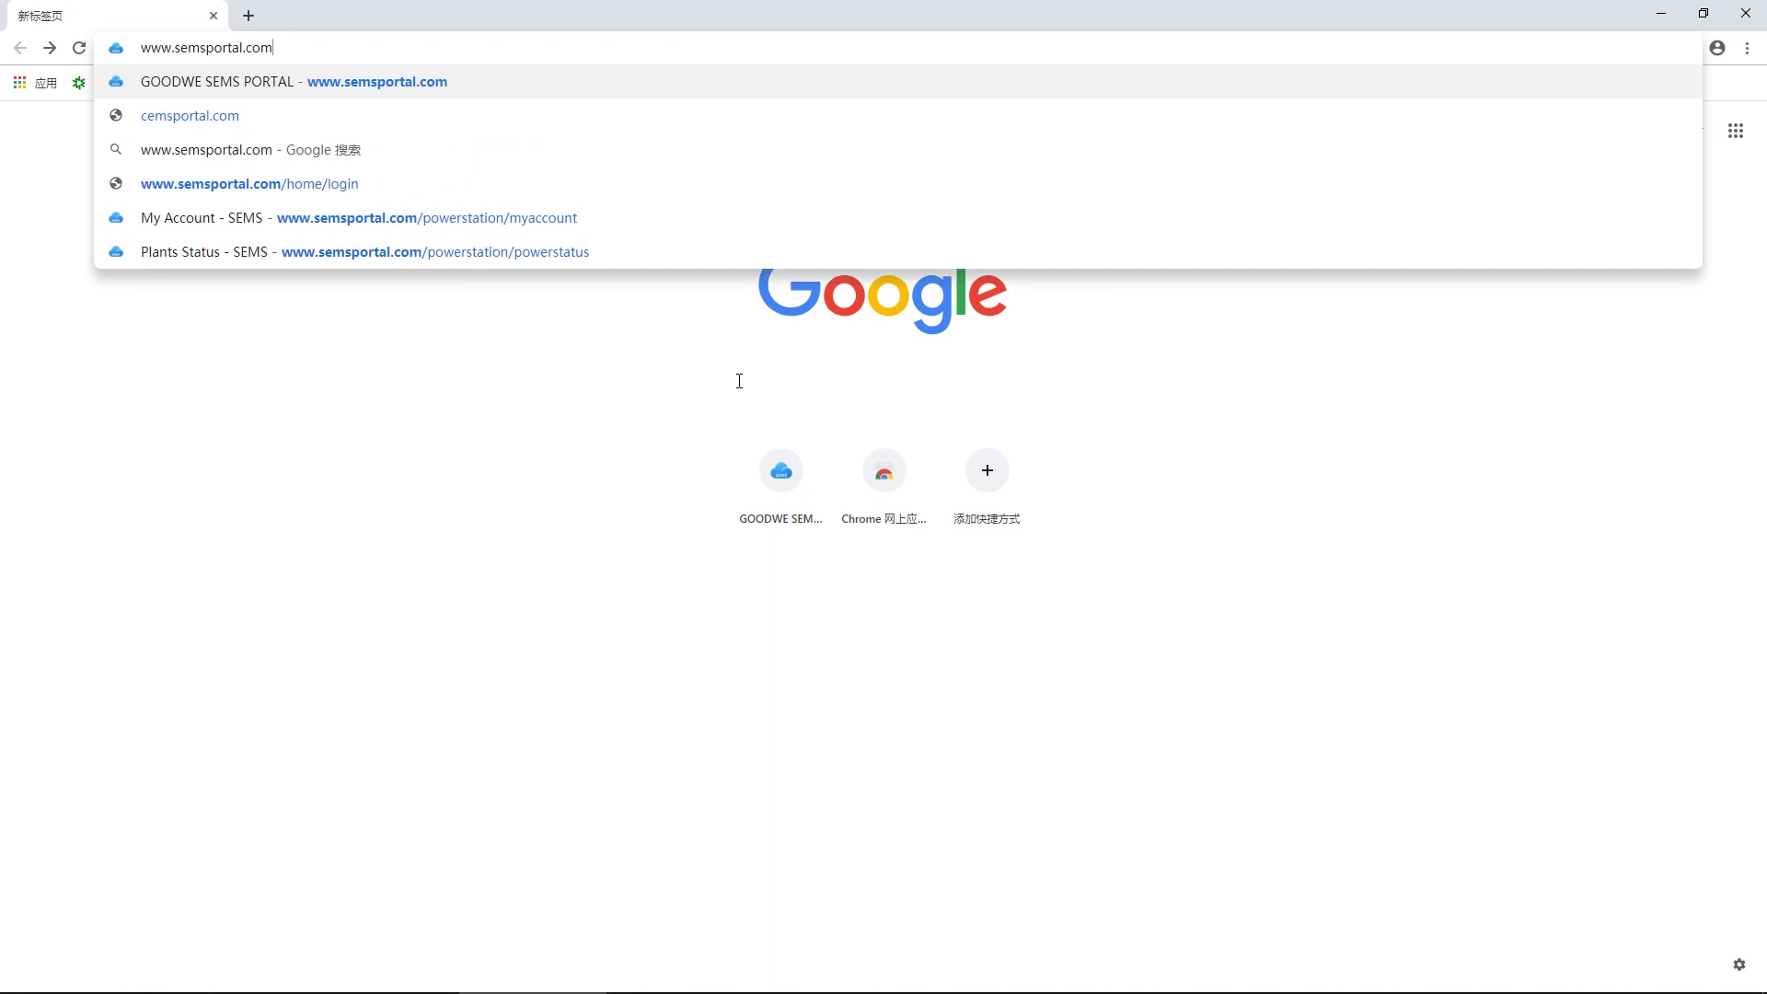
{"action": "key", "text": "Return"}
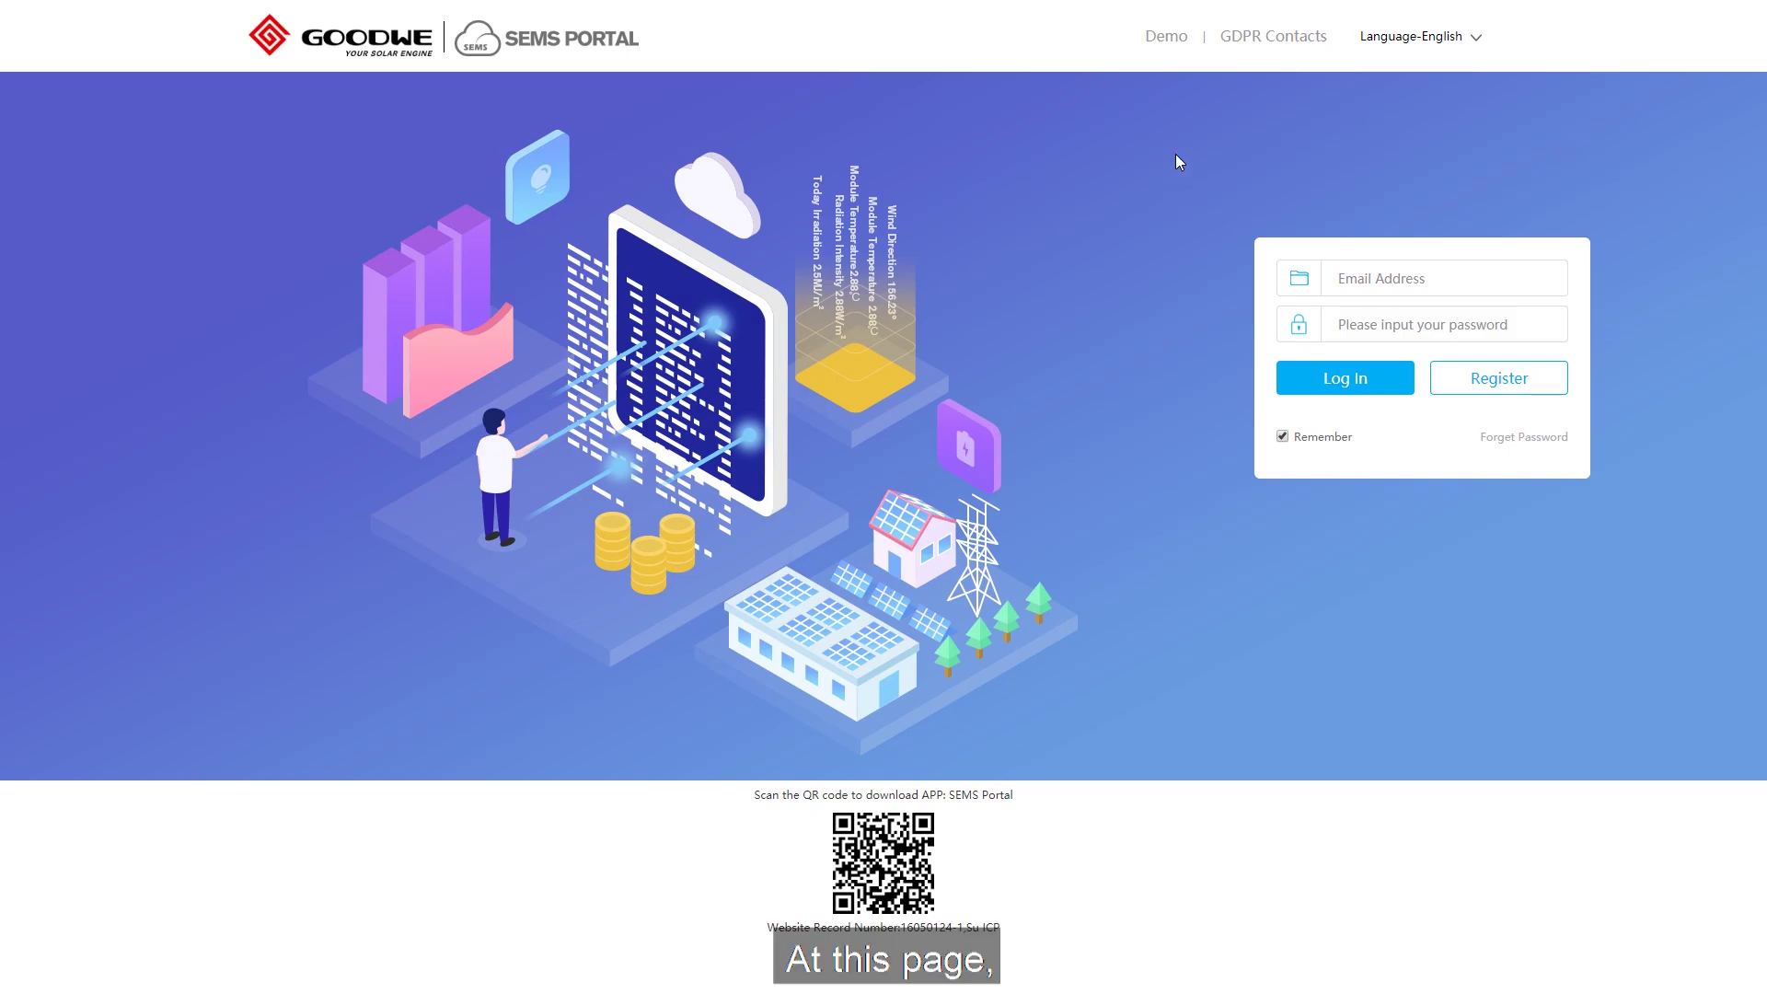
Browse the Demo example plants and view the language options.
{"action": "left_click", "coordinate": [1175, 43]}
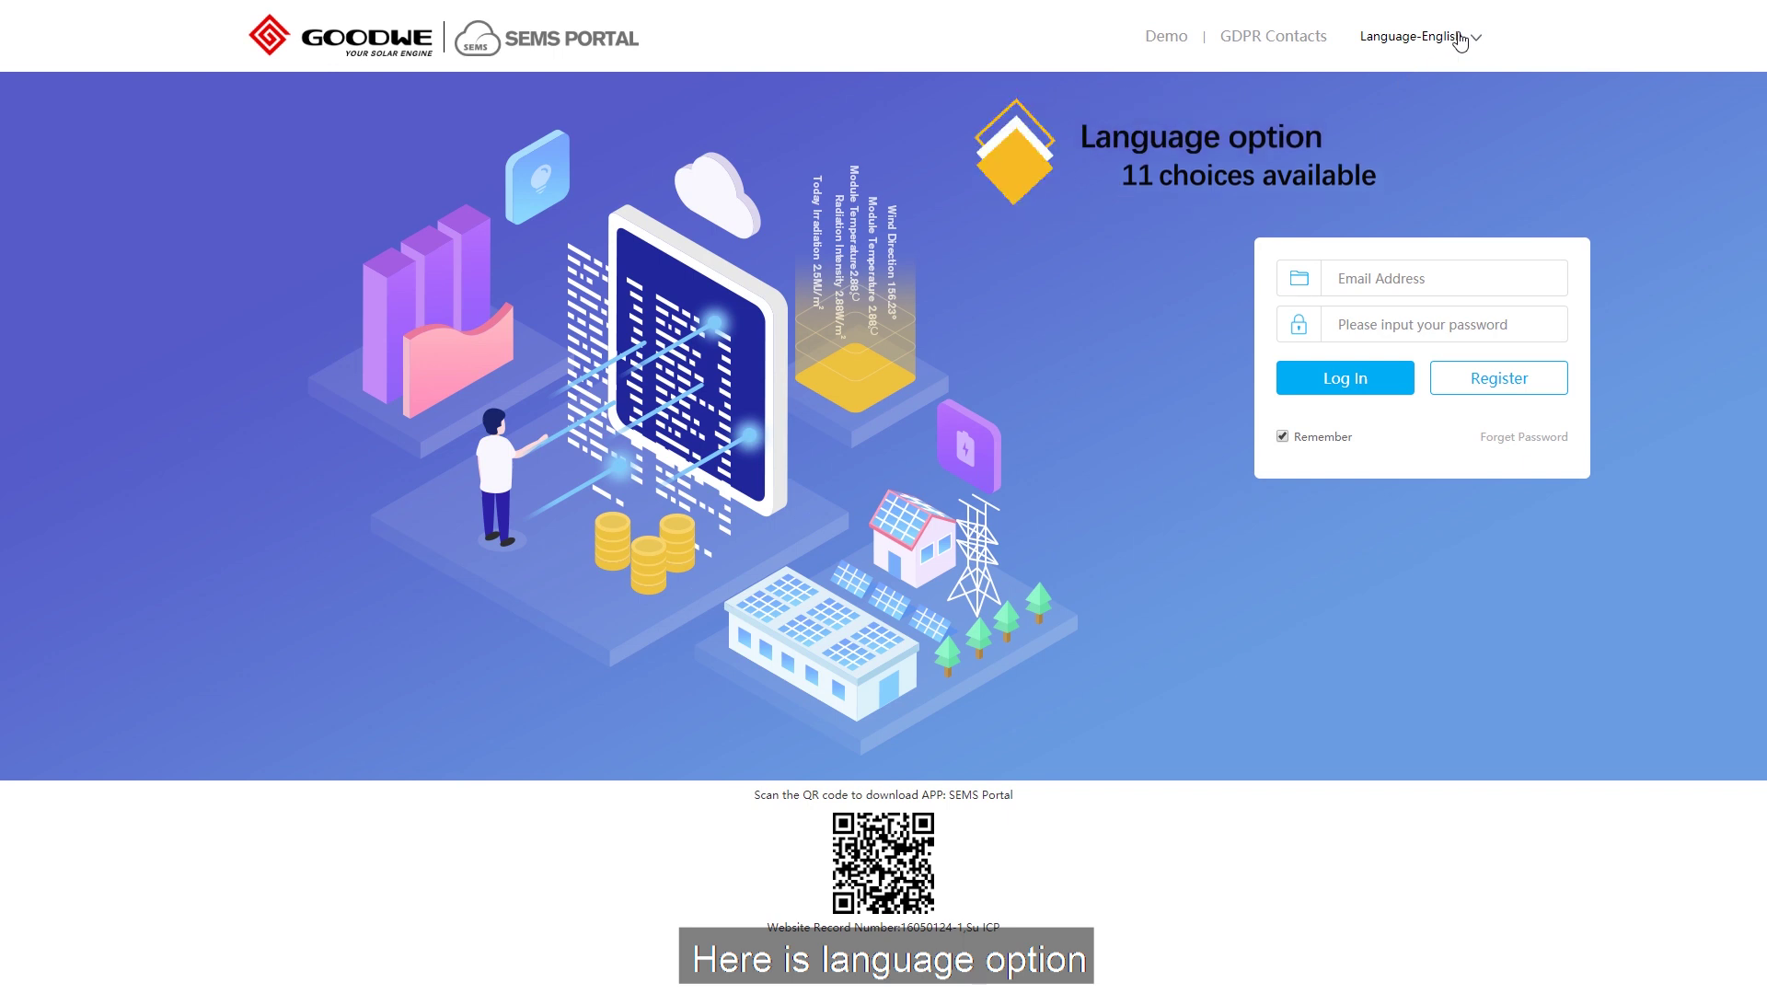
{"action": "mouse_move", "coordinate": [1460, 42]}
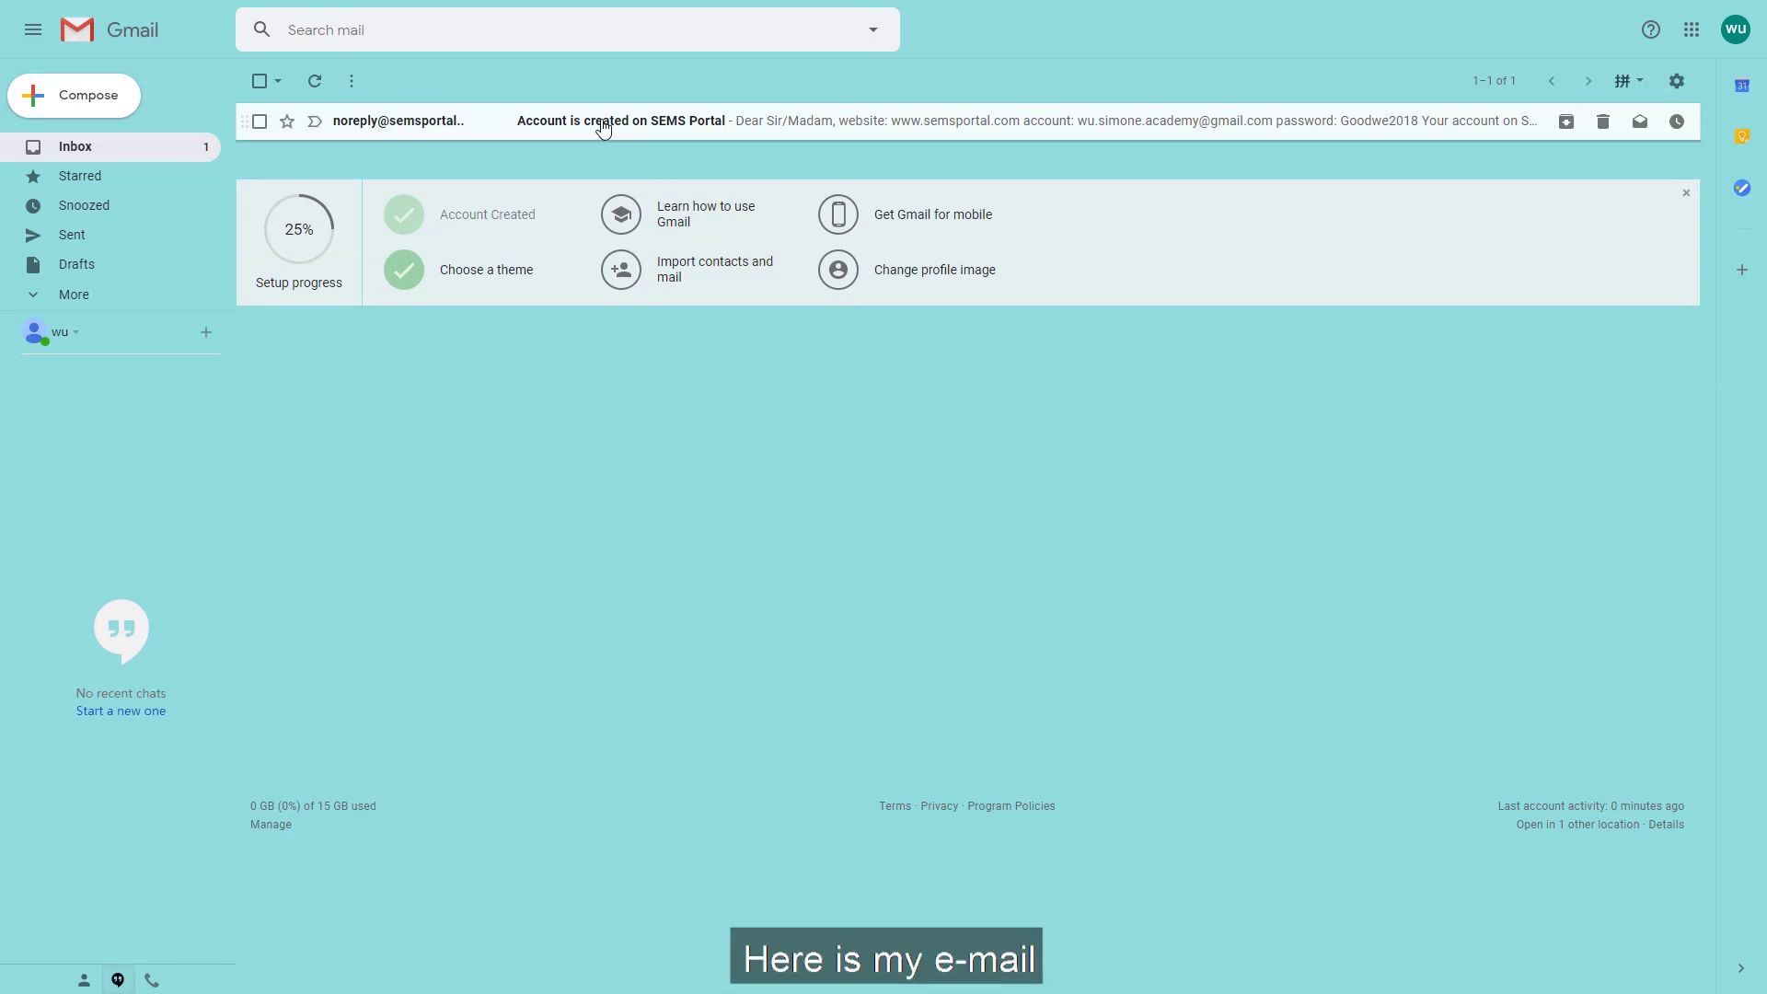
Open the 'Account is created on SEMS Portal' email and follow its confirmation link.
{"action": "left_click", "coordinate": [603, 127]}
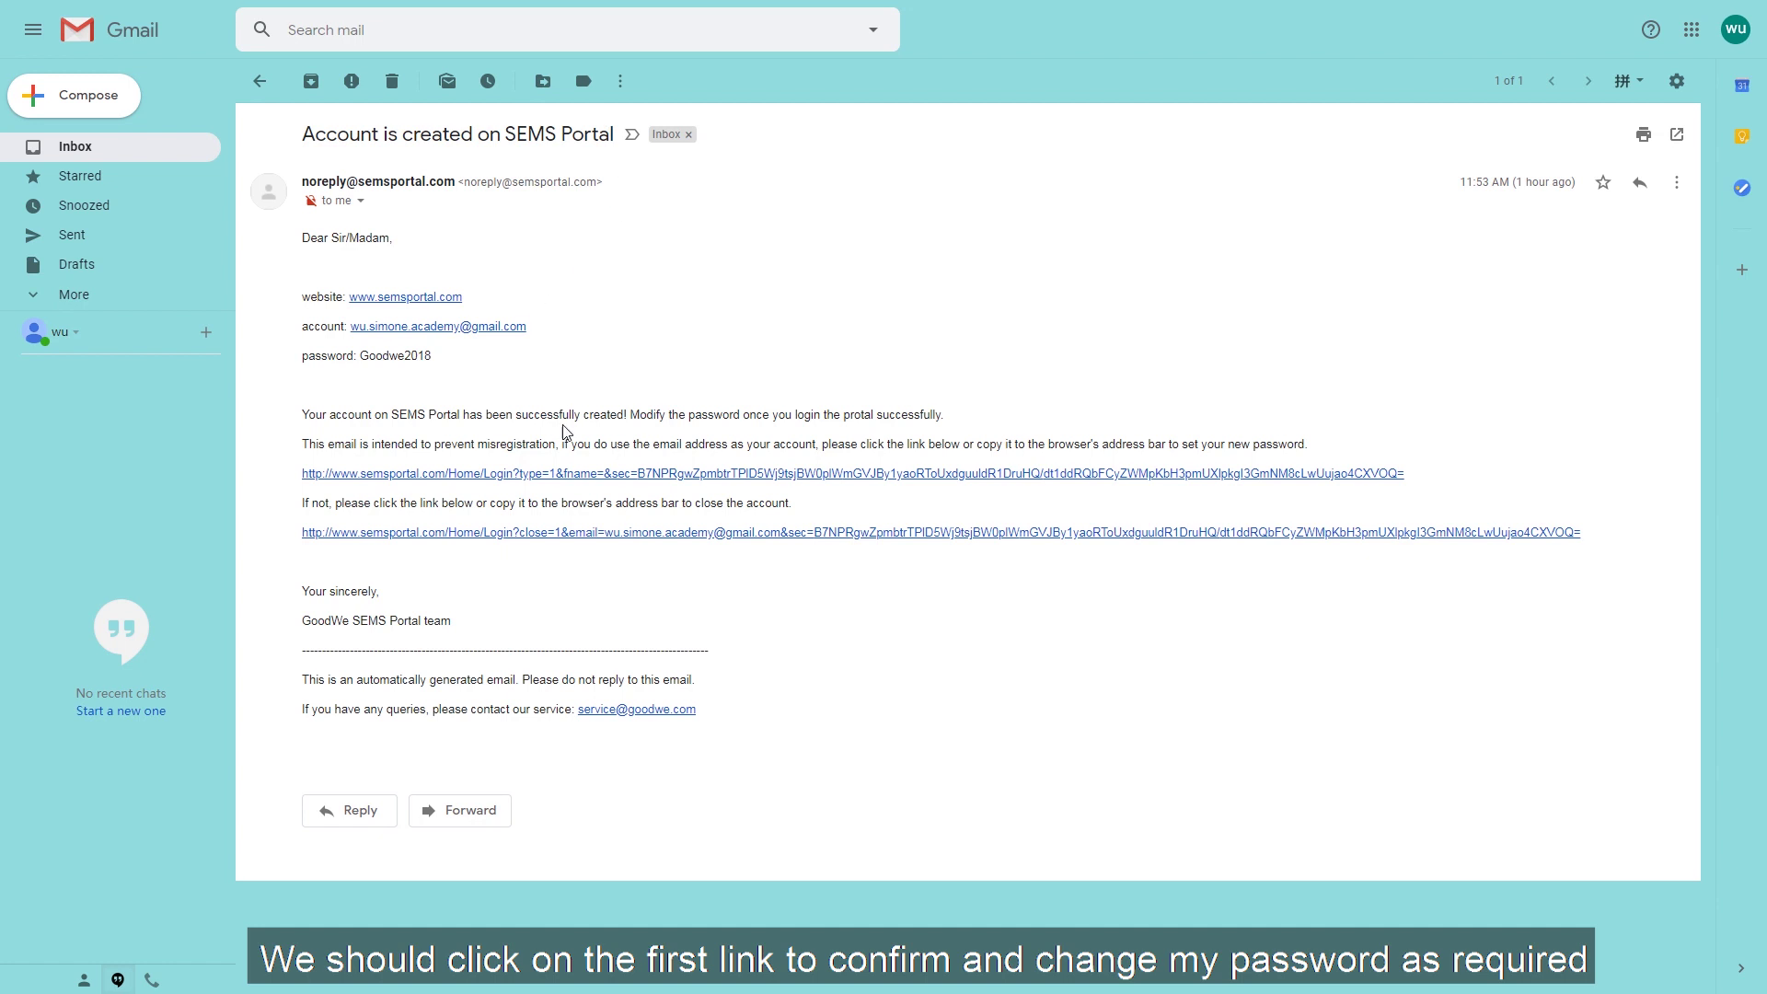
{"action": "left_click", "coordinate": [572, 475]}
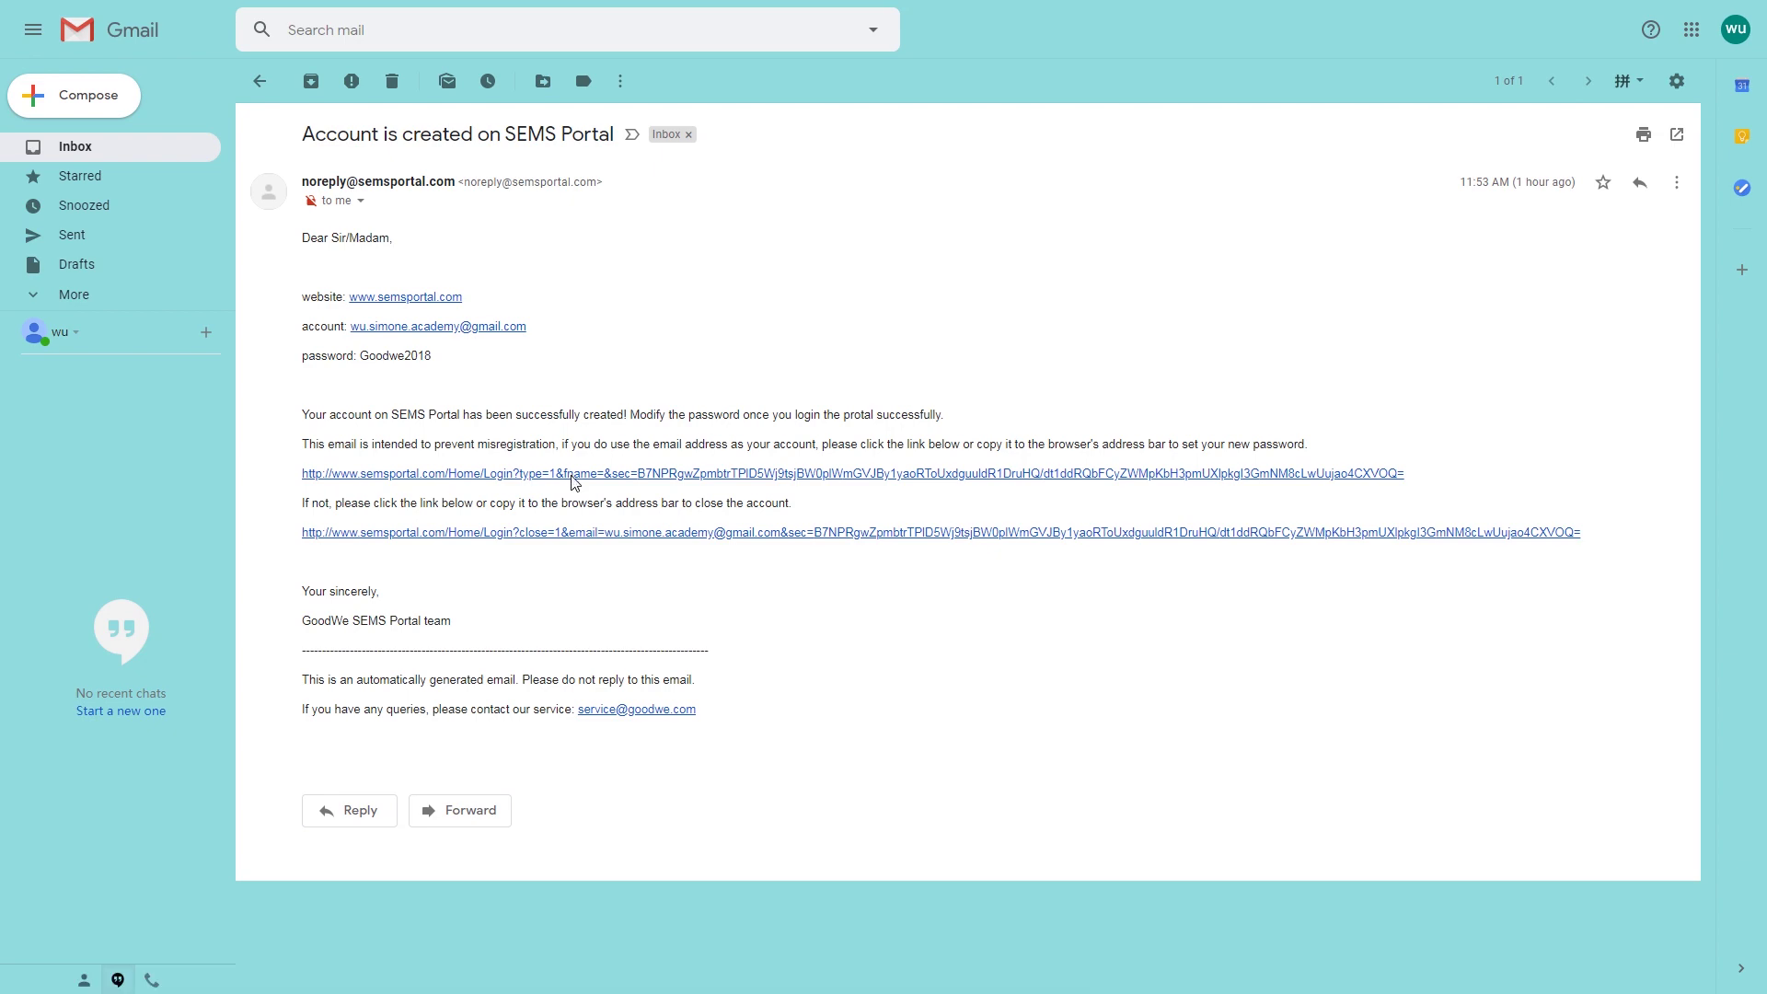
Submit a new account password, then log in with the account e-mail and password.
{"action": "type", "text": "••••••••••"}
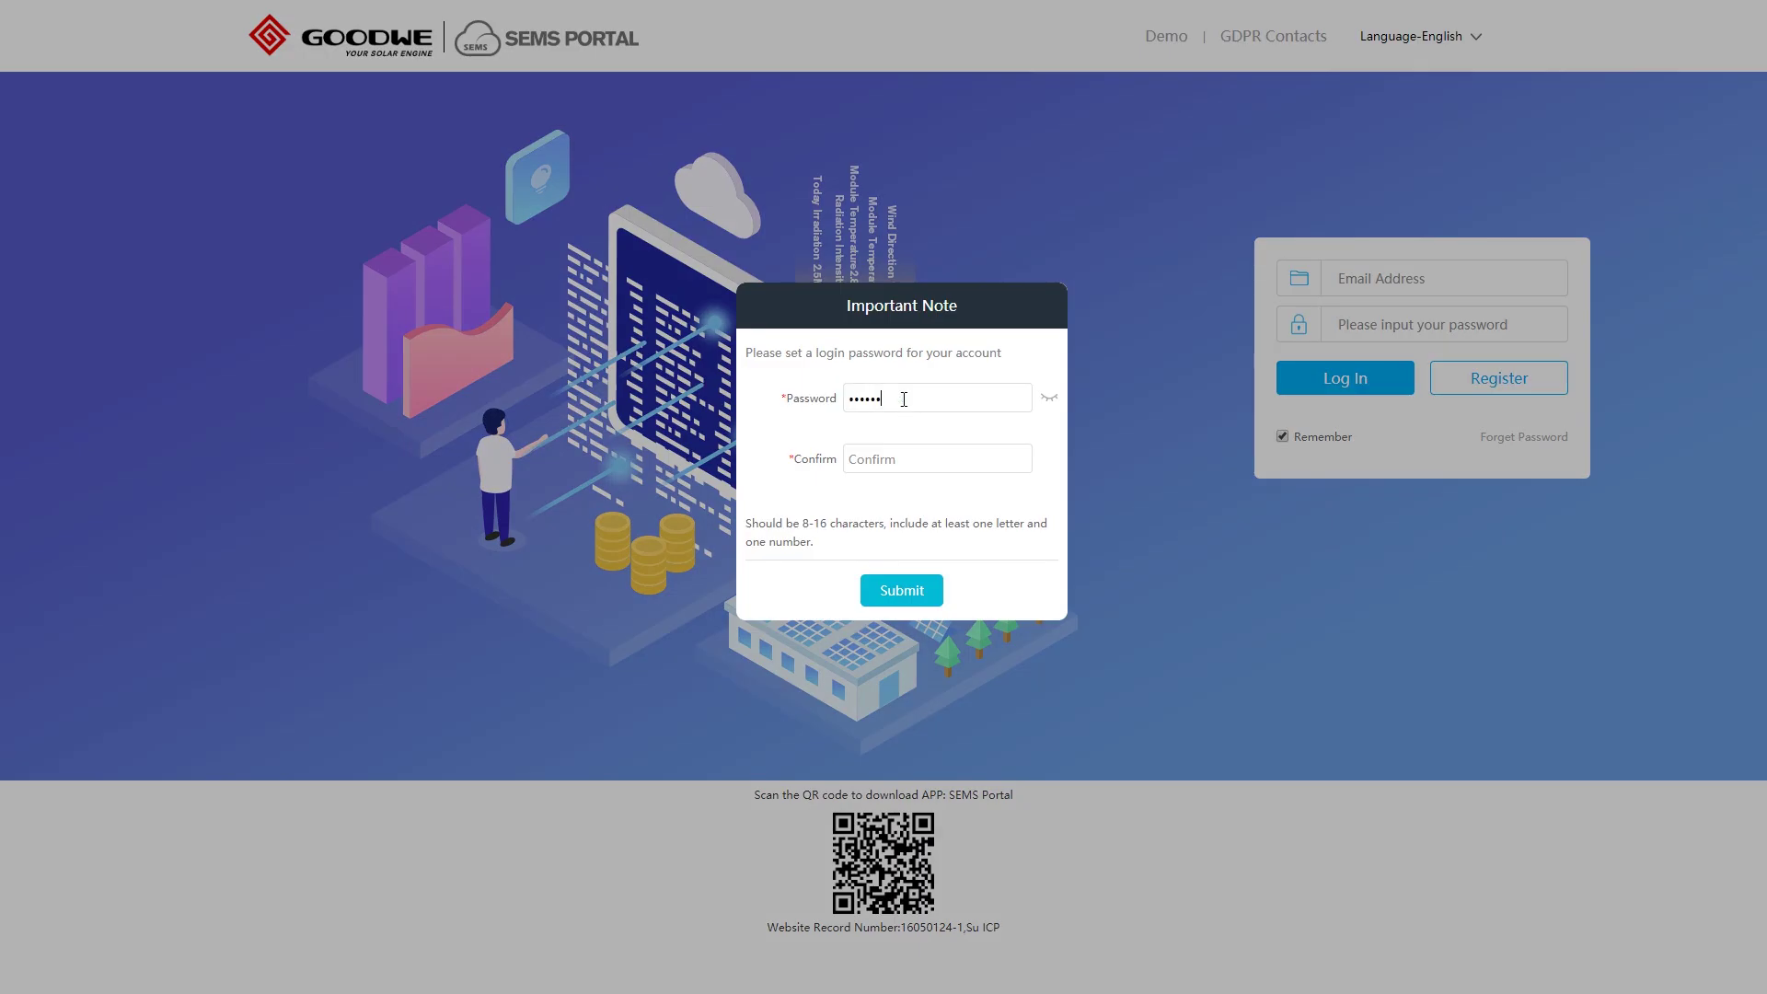
{"action": "type", "text": "••••••••••"}
{"action": "left_click", "coordinate": [902, 591]}
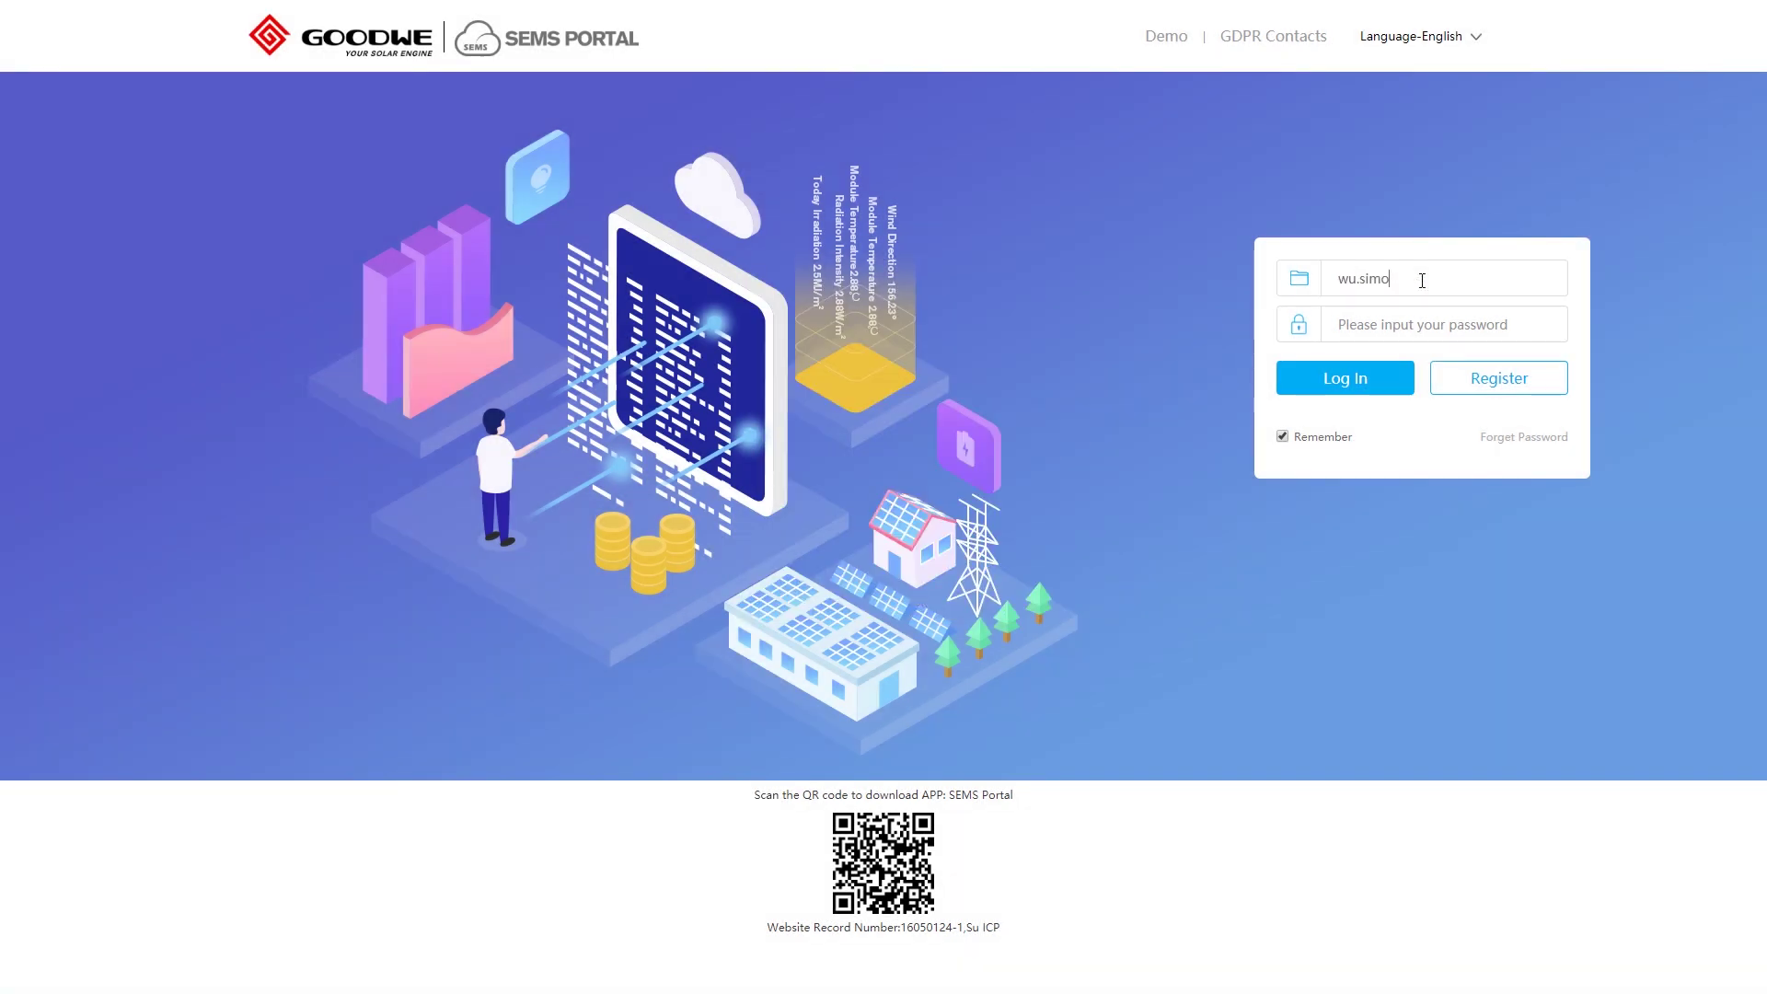
{"action": "left_click", "coordinate": [1434, 324]}
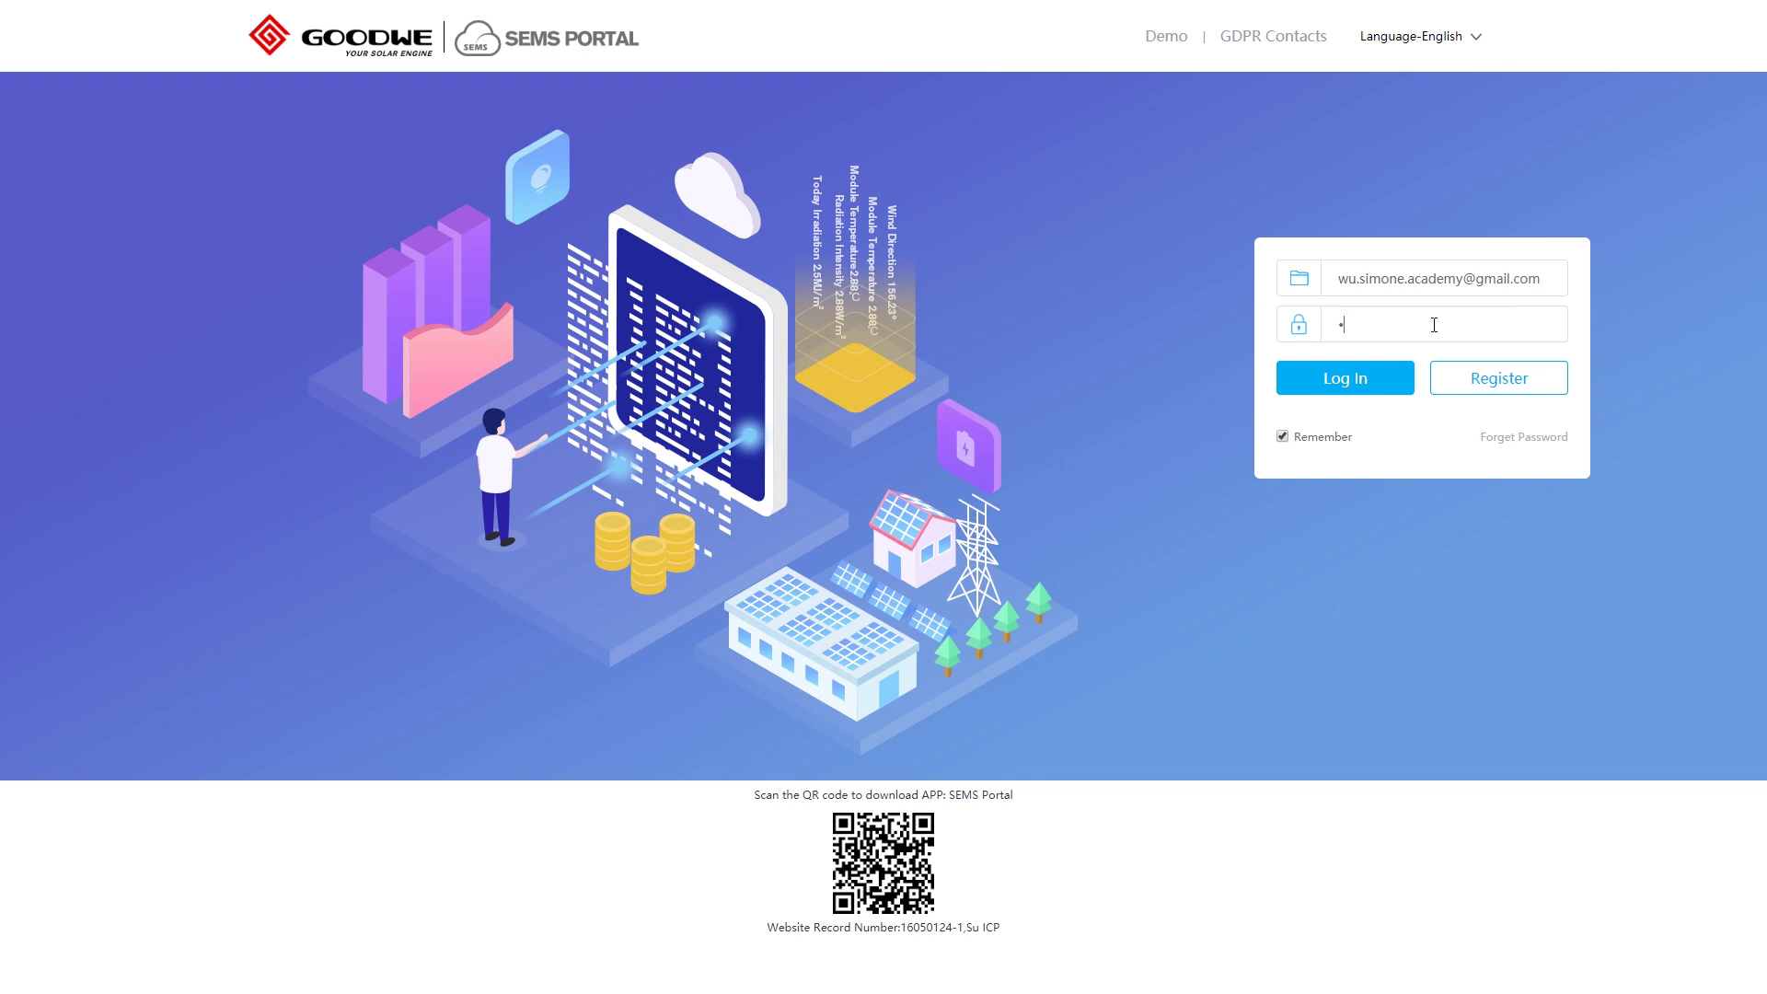
{"action": "type", "text": "**********"}
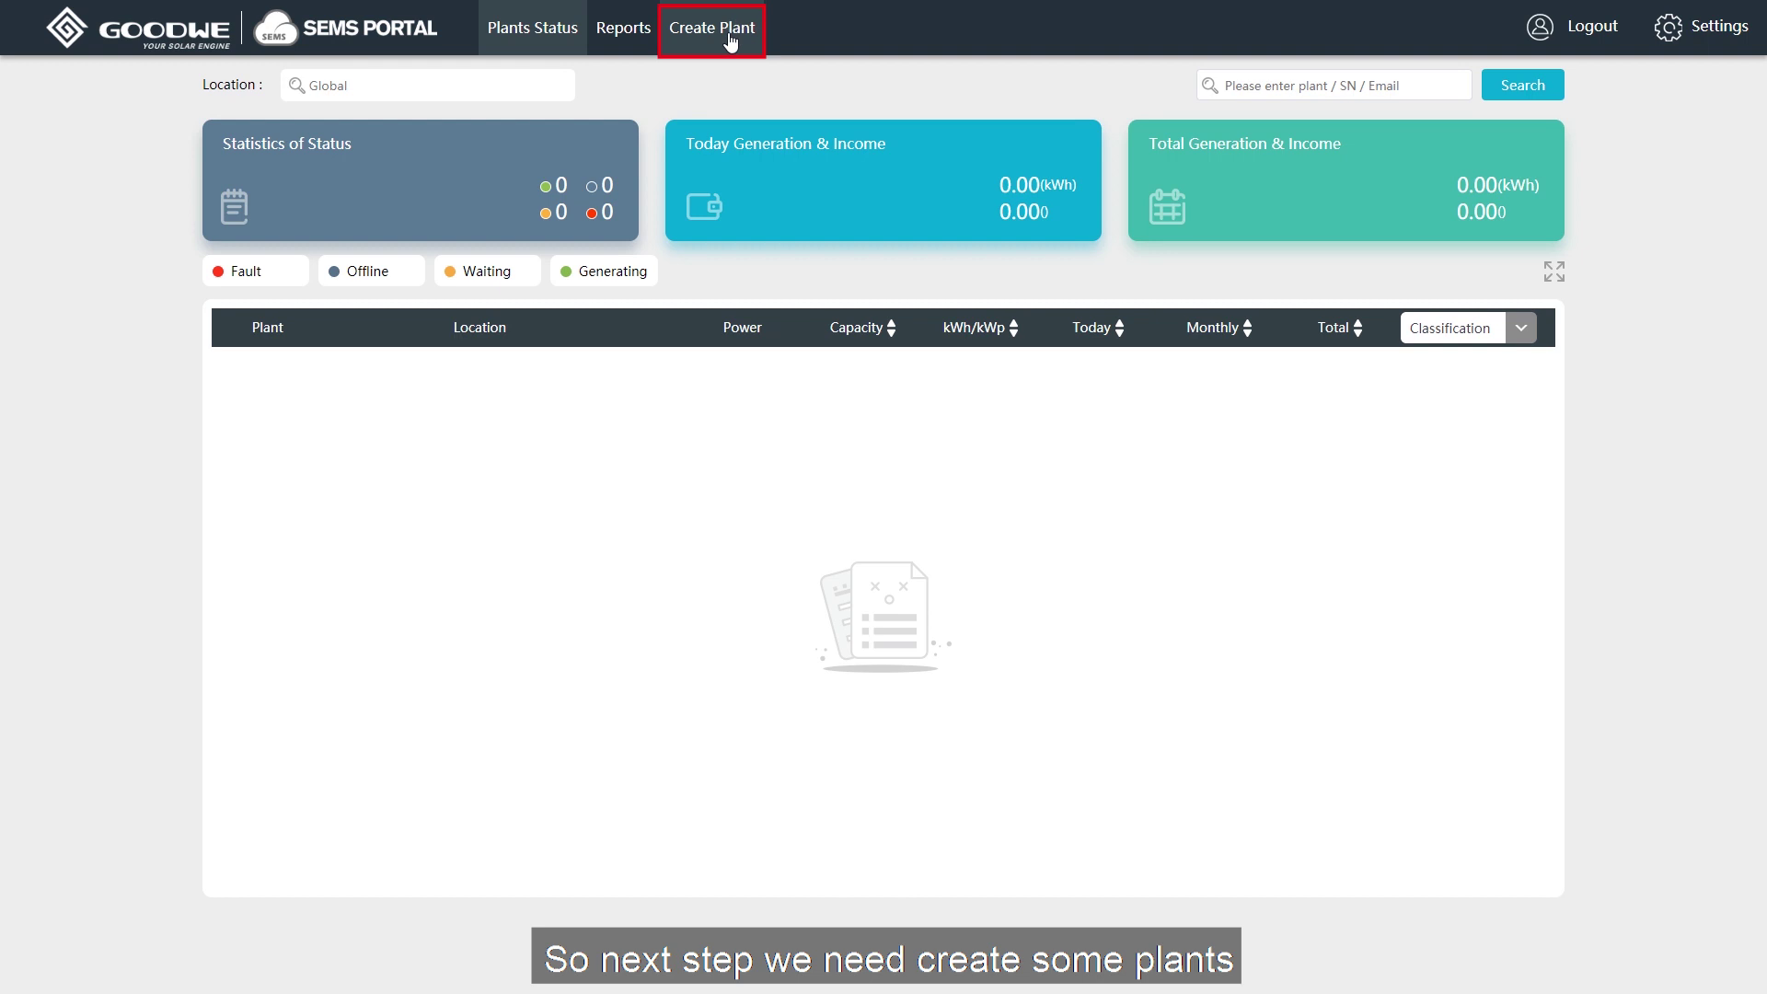
Begin a new plant via Create Plant and add an empty Owner e-mail row.
{"action": "left_click", "coordinate": [730, 41]}
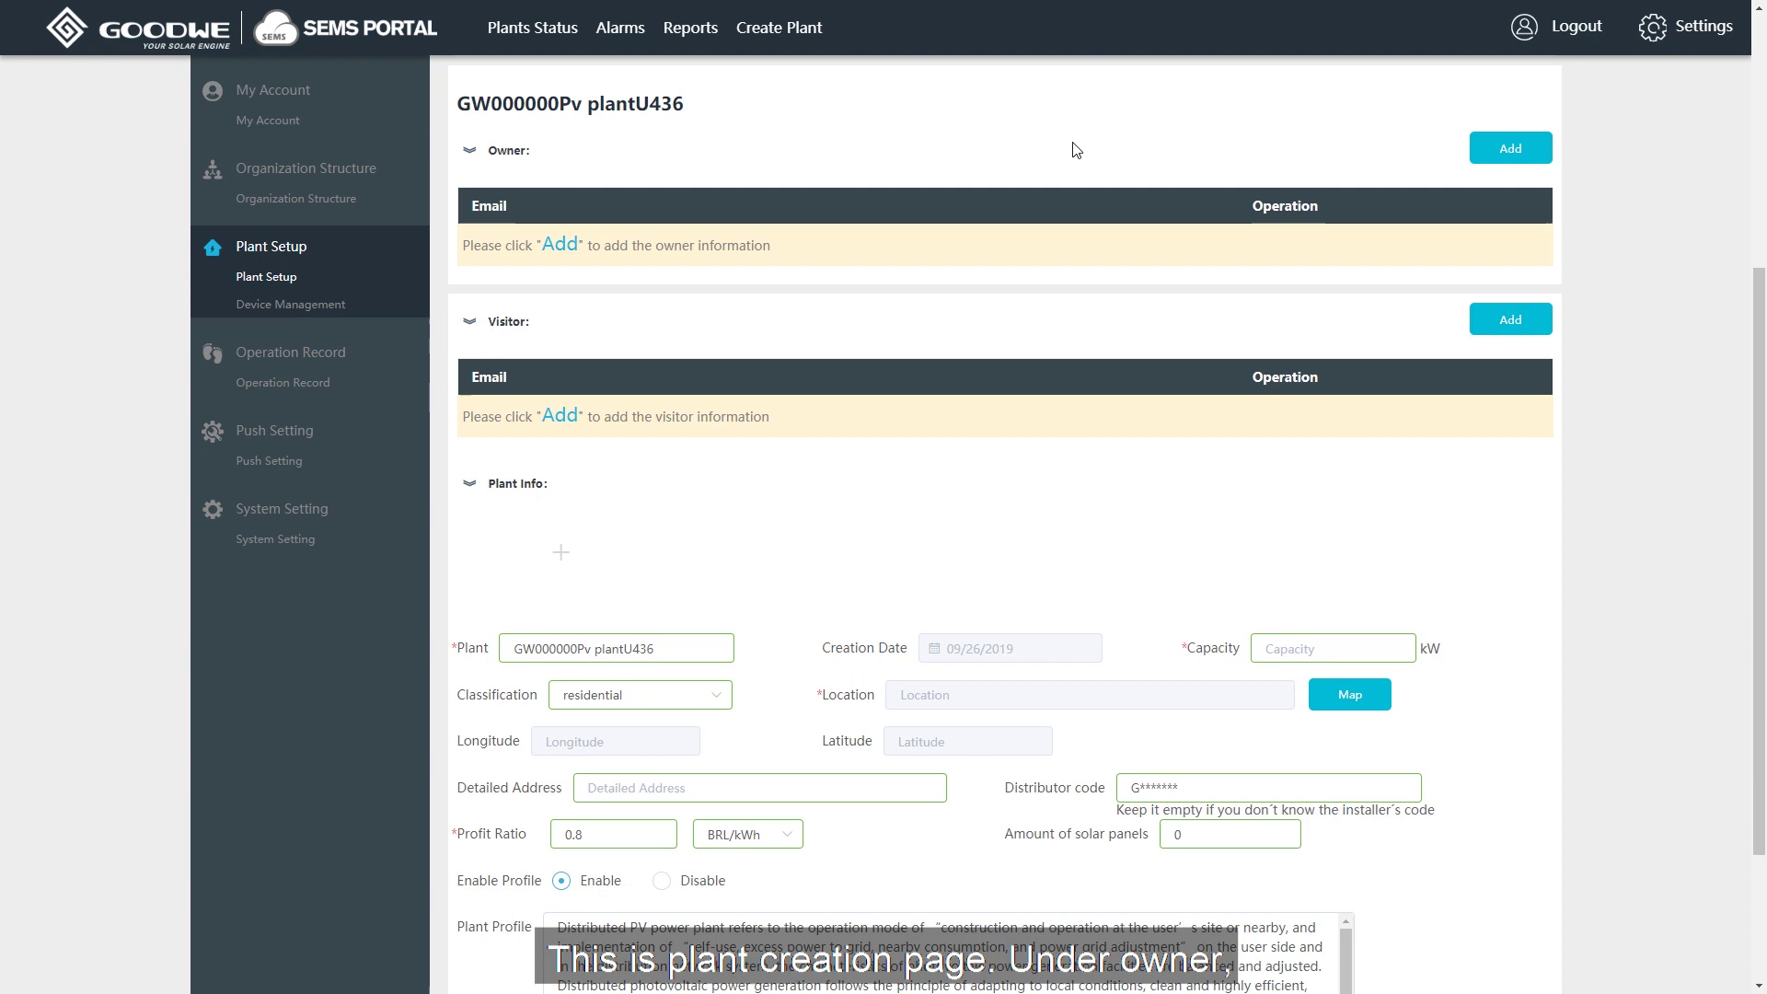
{"action": "left_click", "coordinate": [1524, 158]}
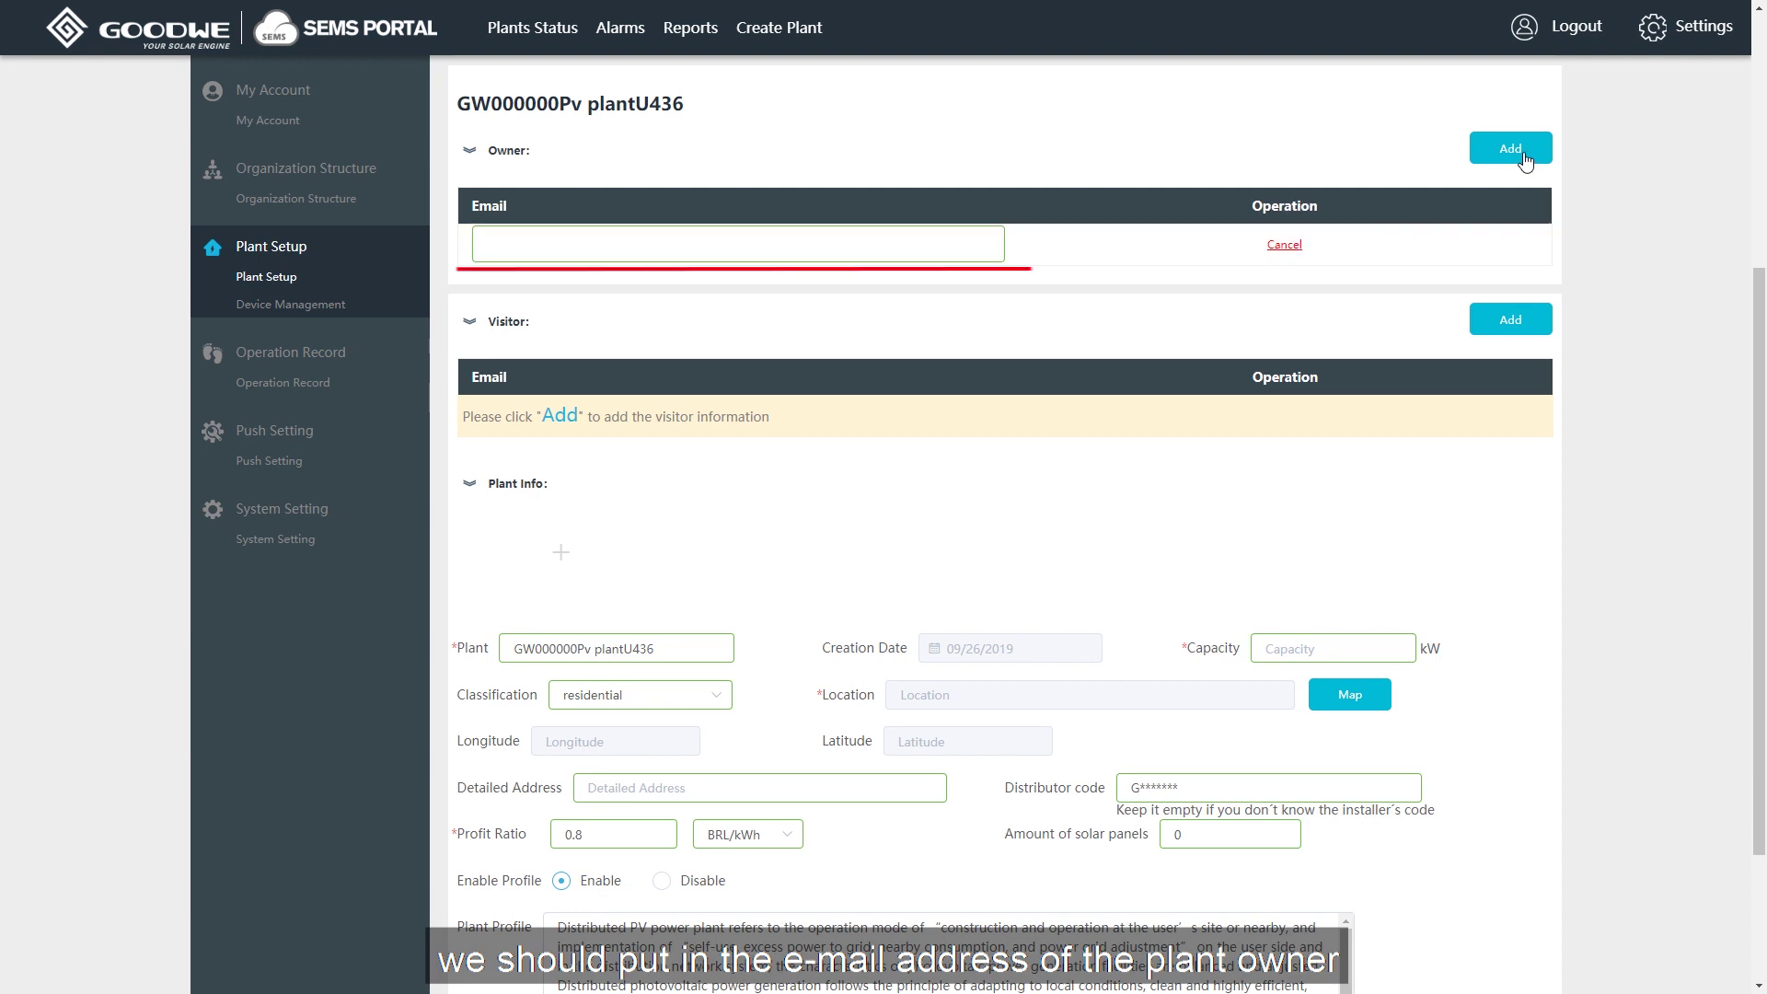
Enter the owner's e-mail address, then add a Visitor row with the visitor's e-mail.
{"action": "left_click", "coordinate": [859, 243]}
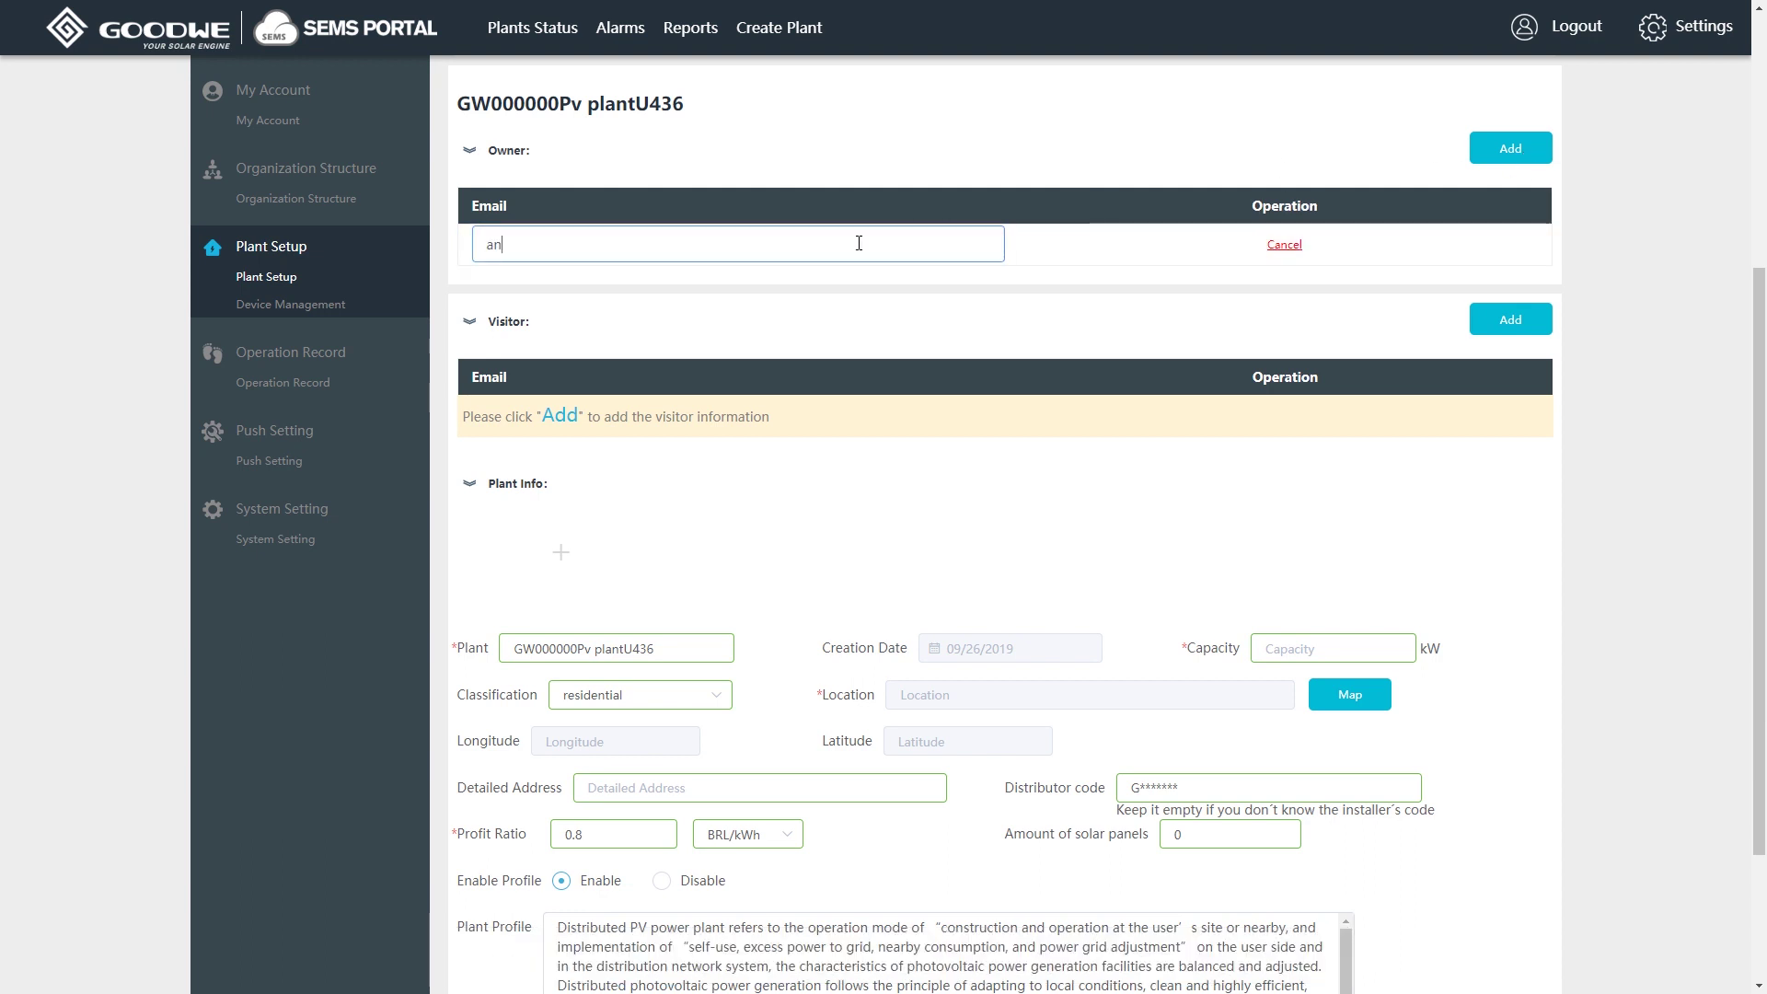
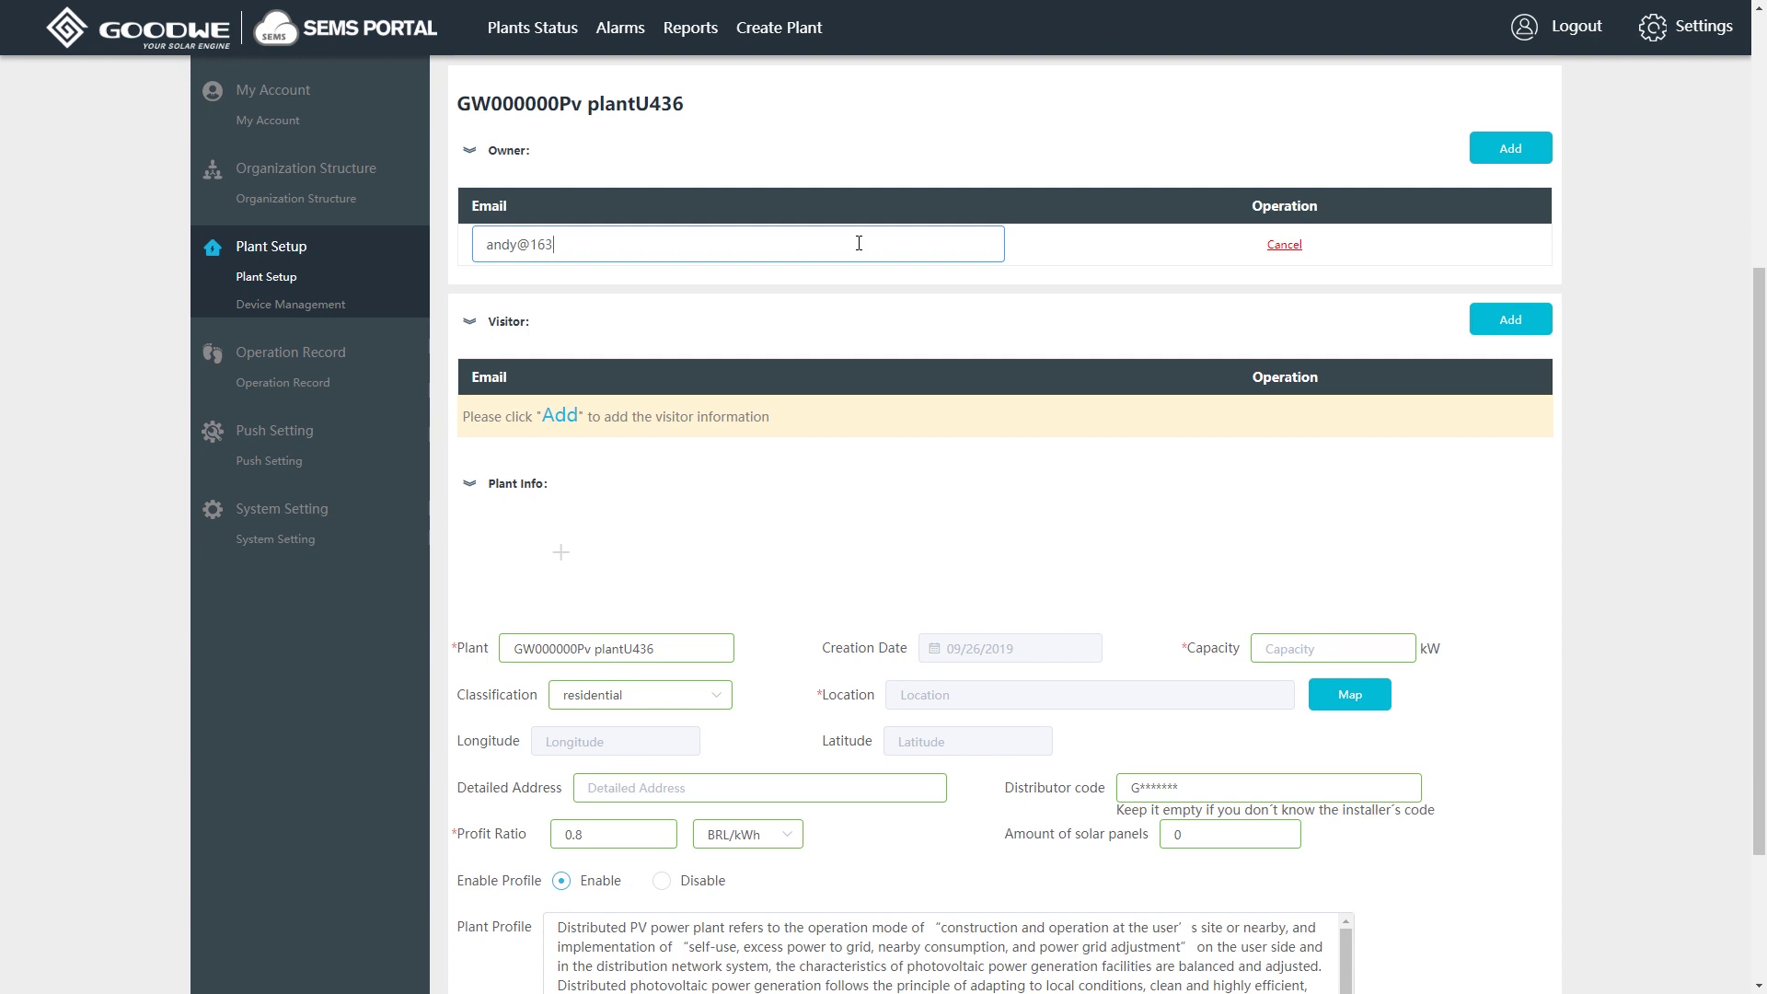
{"action": "left_click", "coordinate": [1144, 301]}
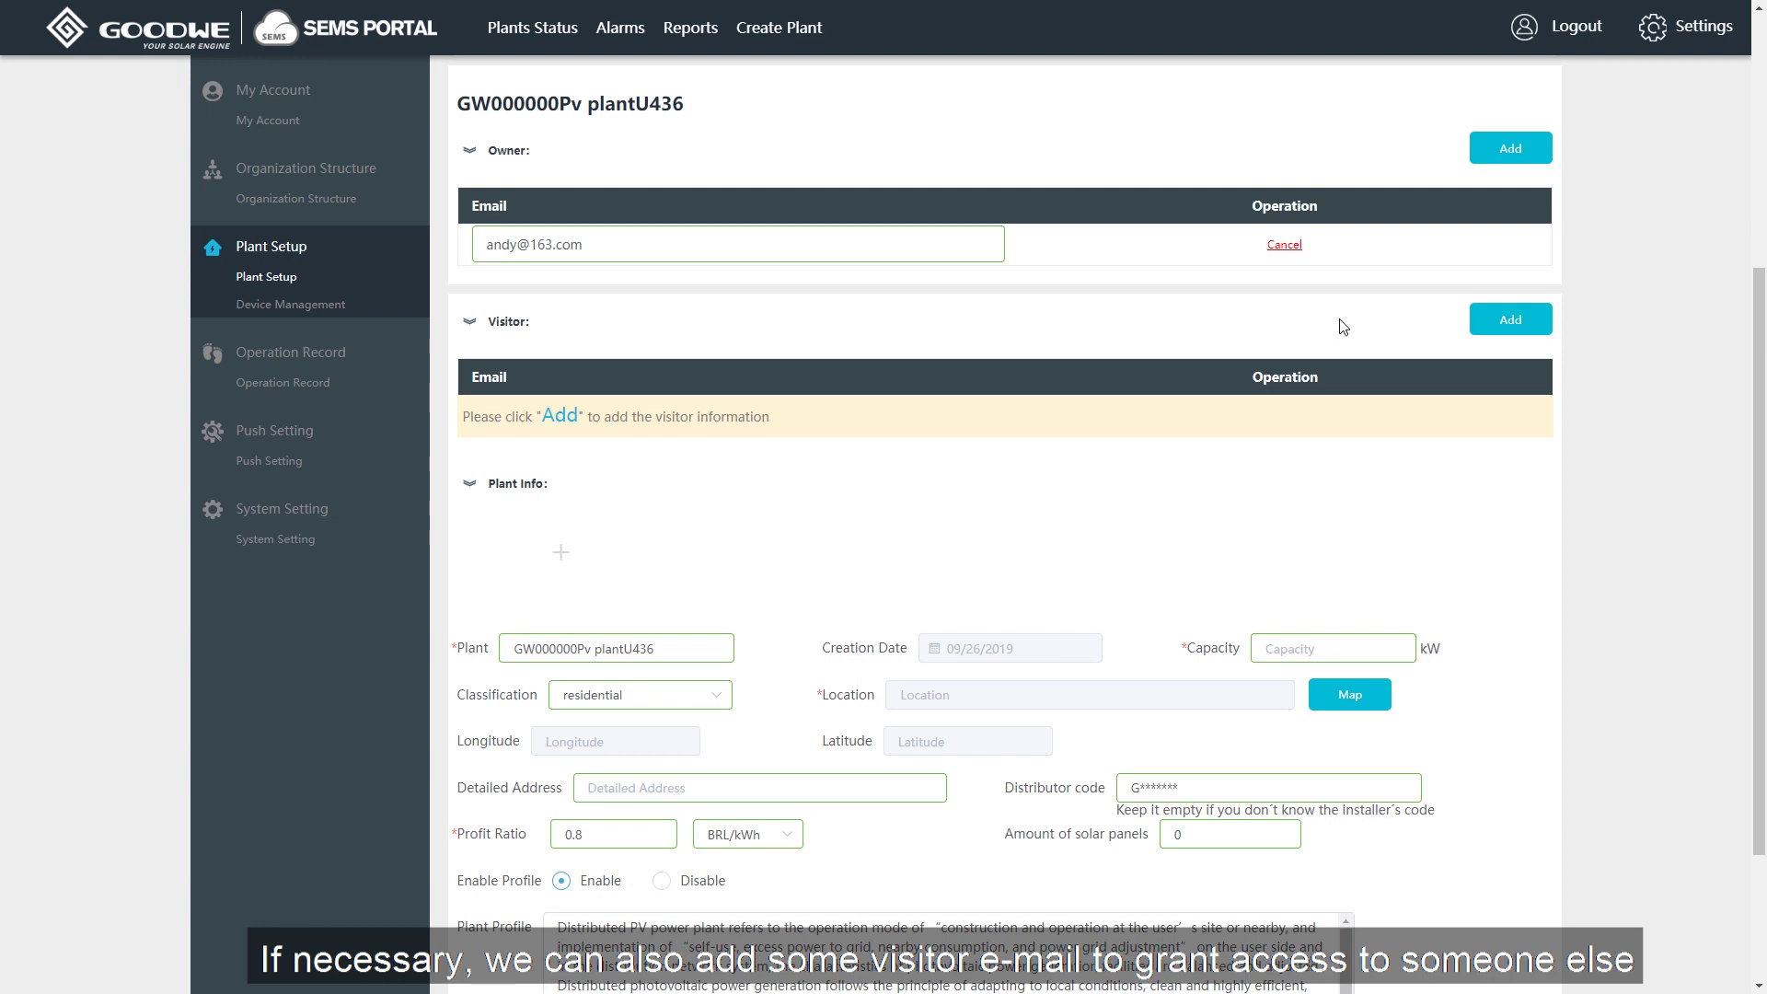
{"action": "left_click", "coordinate": [1495, 324]}
{"action": "left_click", "coordinate": [885, 413]}
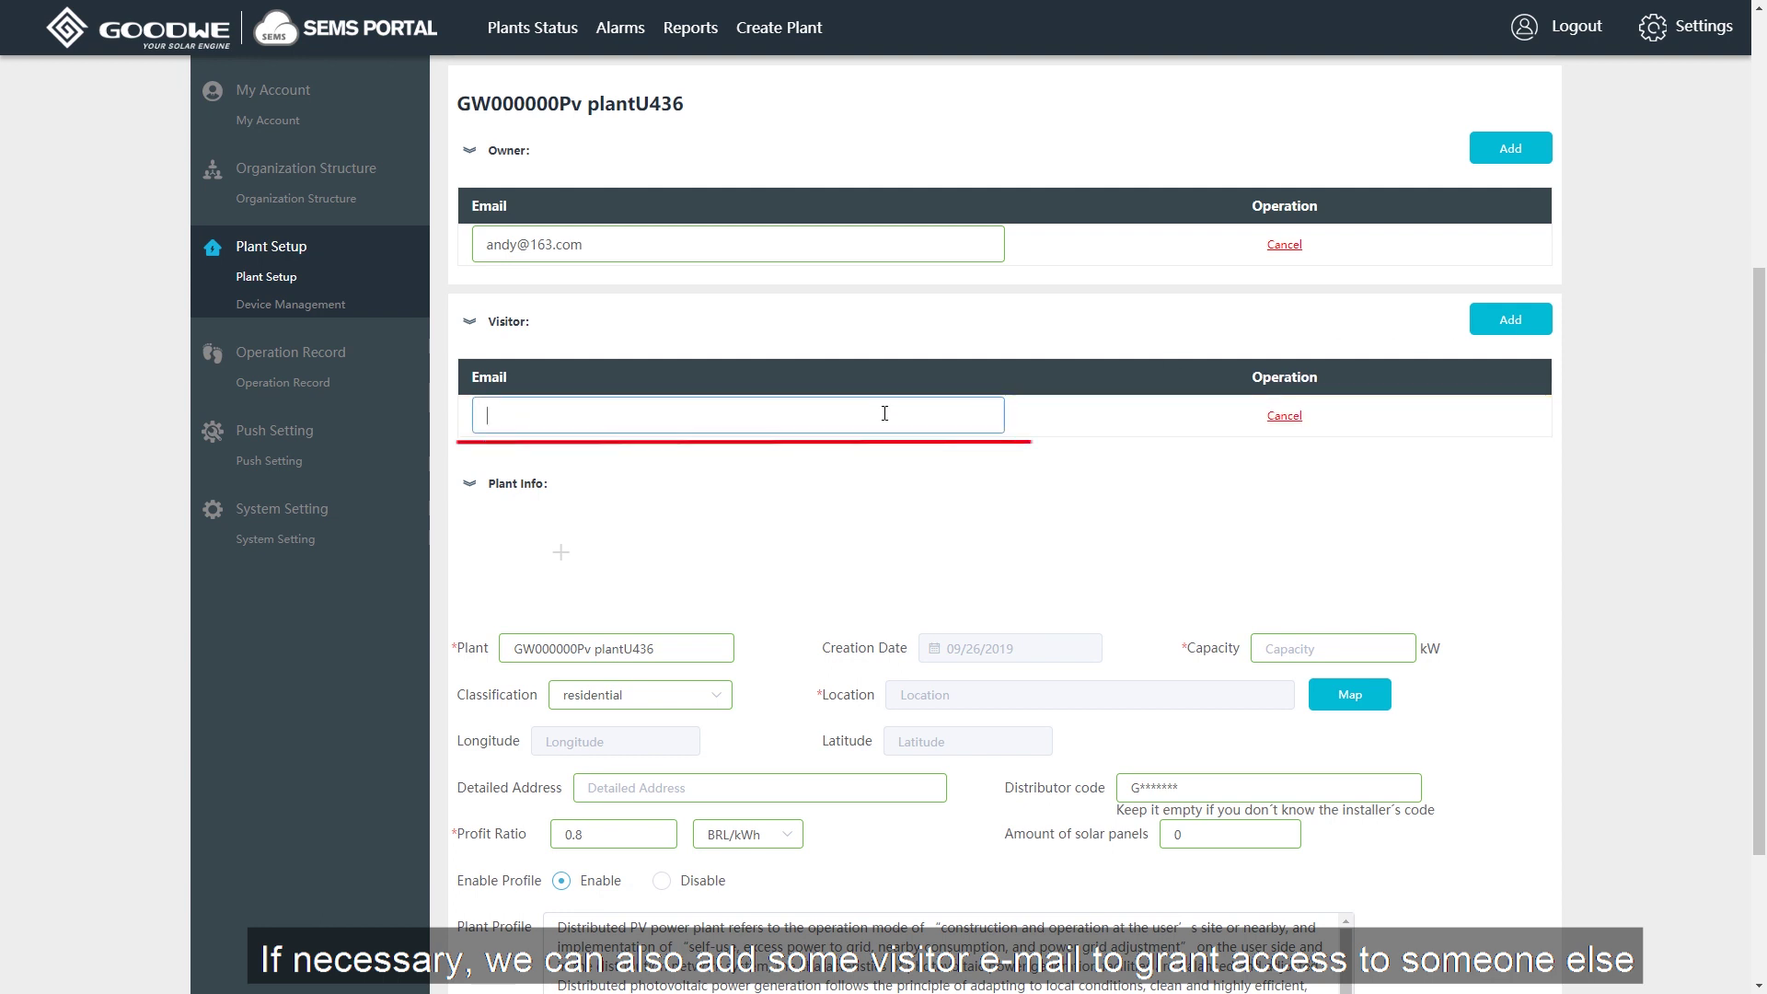
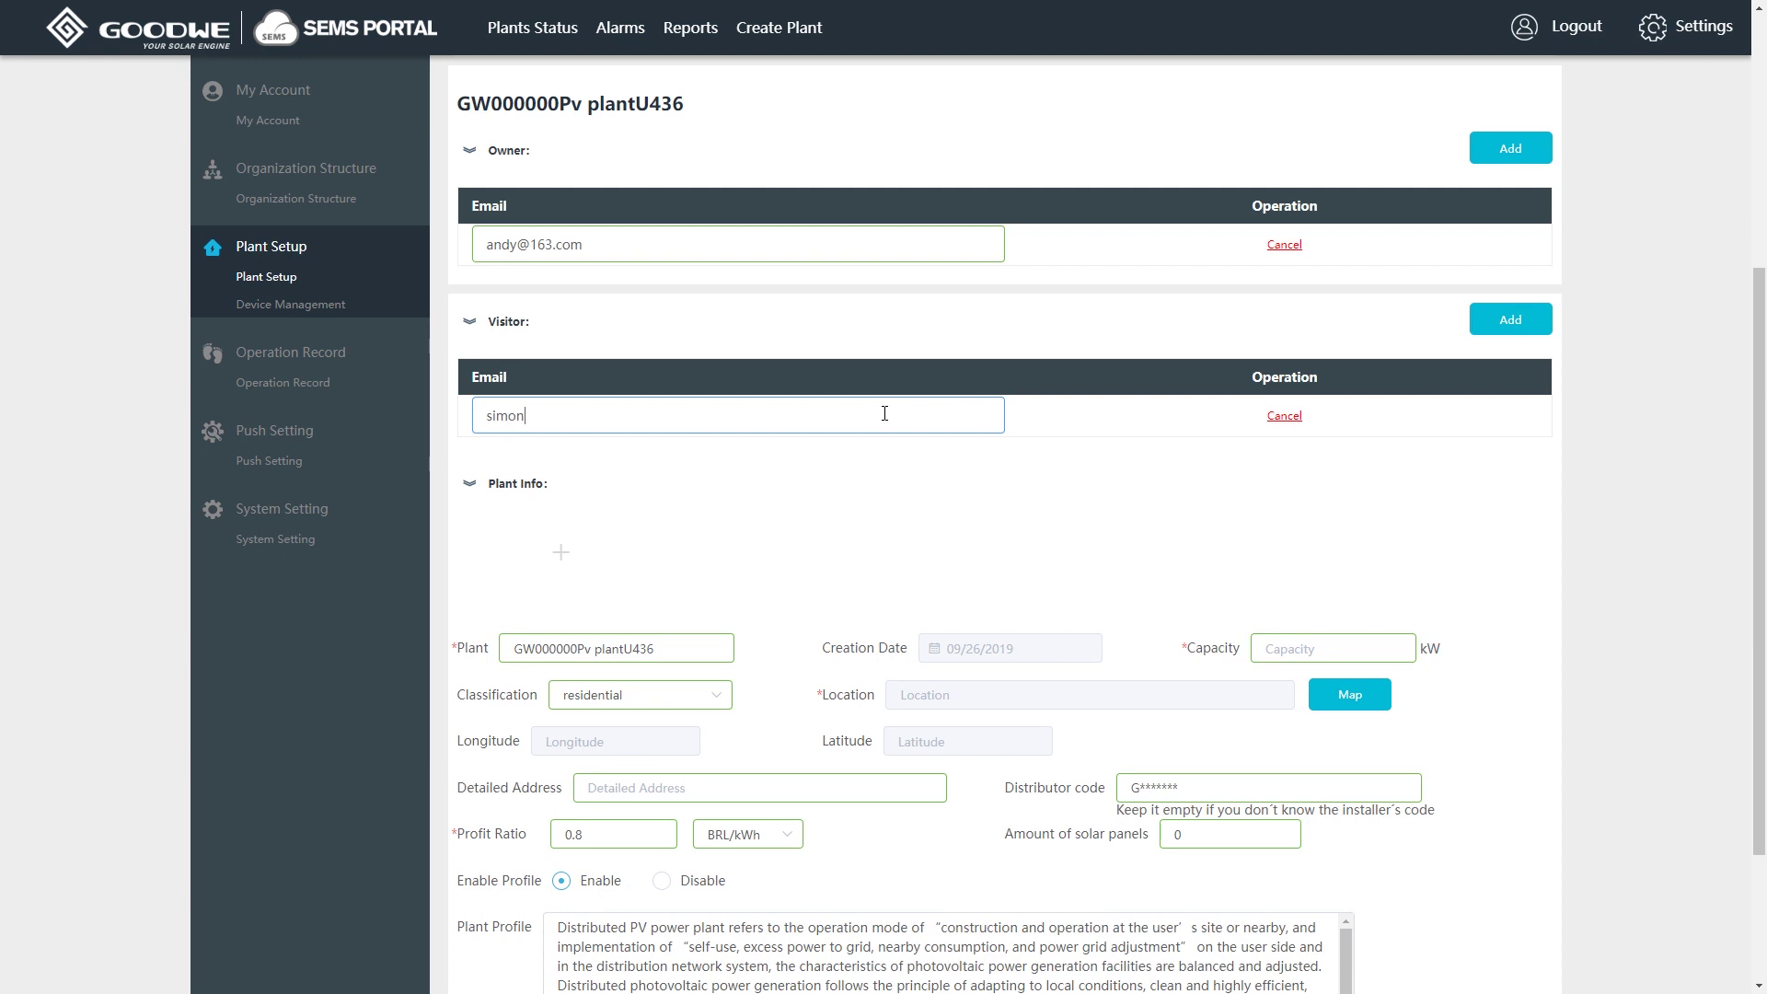
Upload the GOODWE image as the plant's photo.
{"action": "scroll", "coordinate": [1427, 387], "scroll_direction": "down", "scroll_amount": 2}
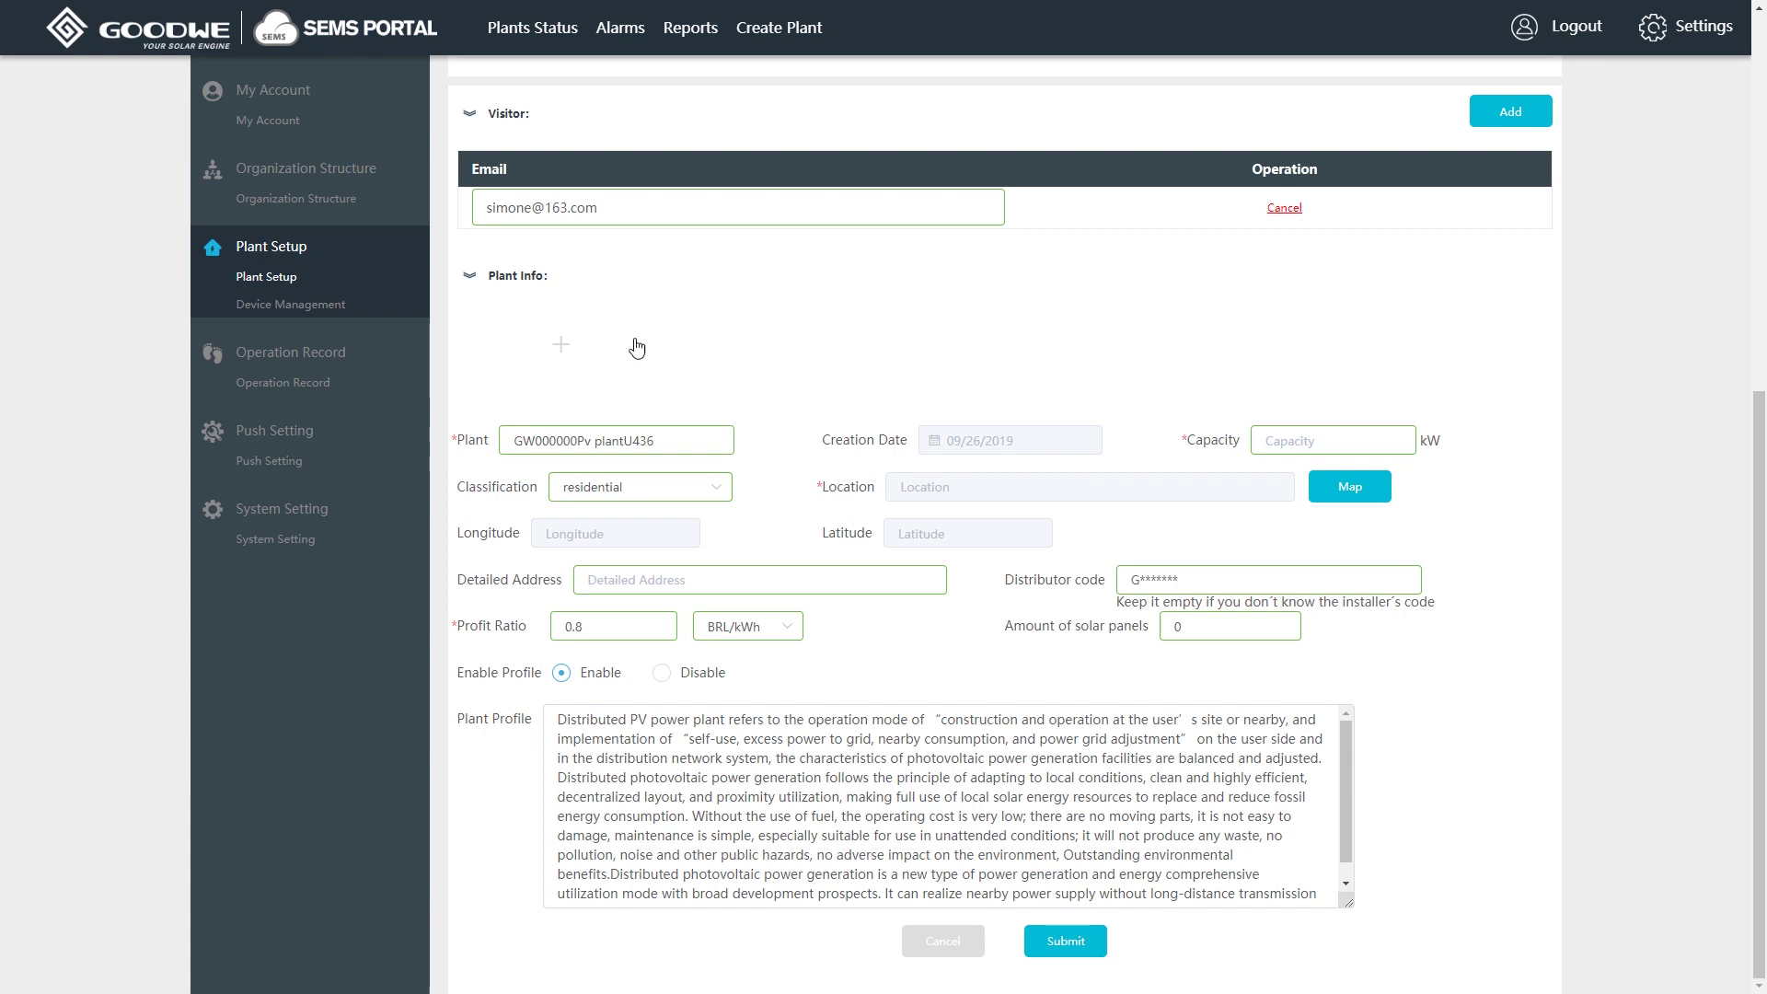
{"action": "left_click", "coordinate": [553, 350]}
{"action": "left_click", "coordinate": [479, 130]}
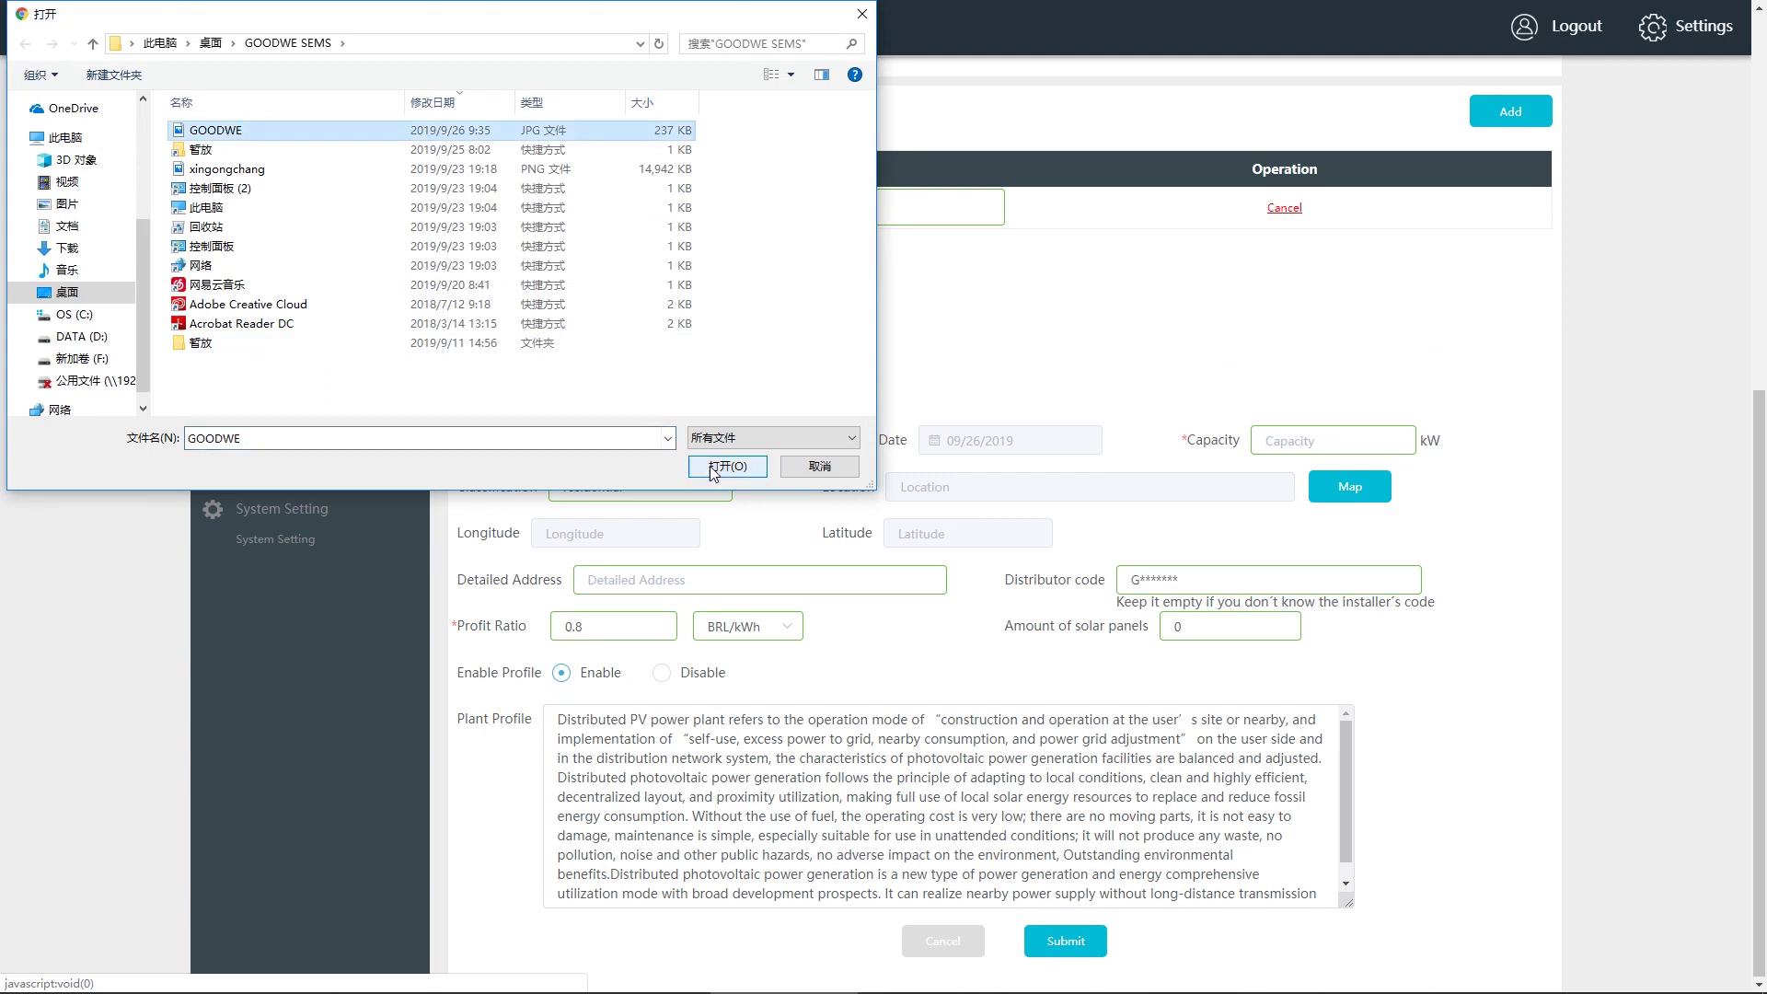
{"action": "left_click", "coordinate": [711, 466]}
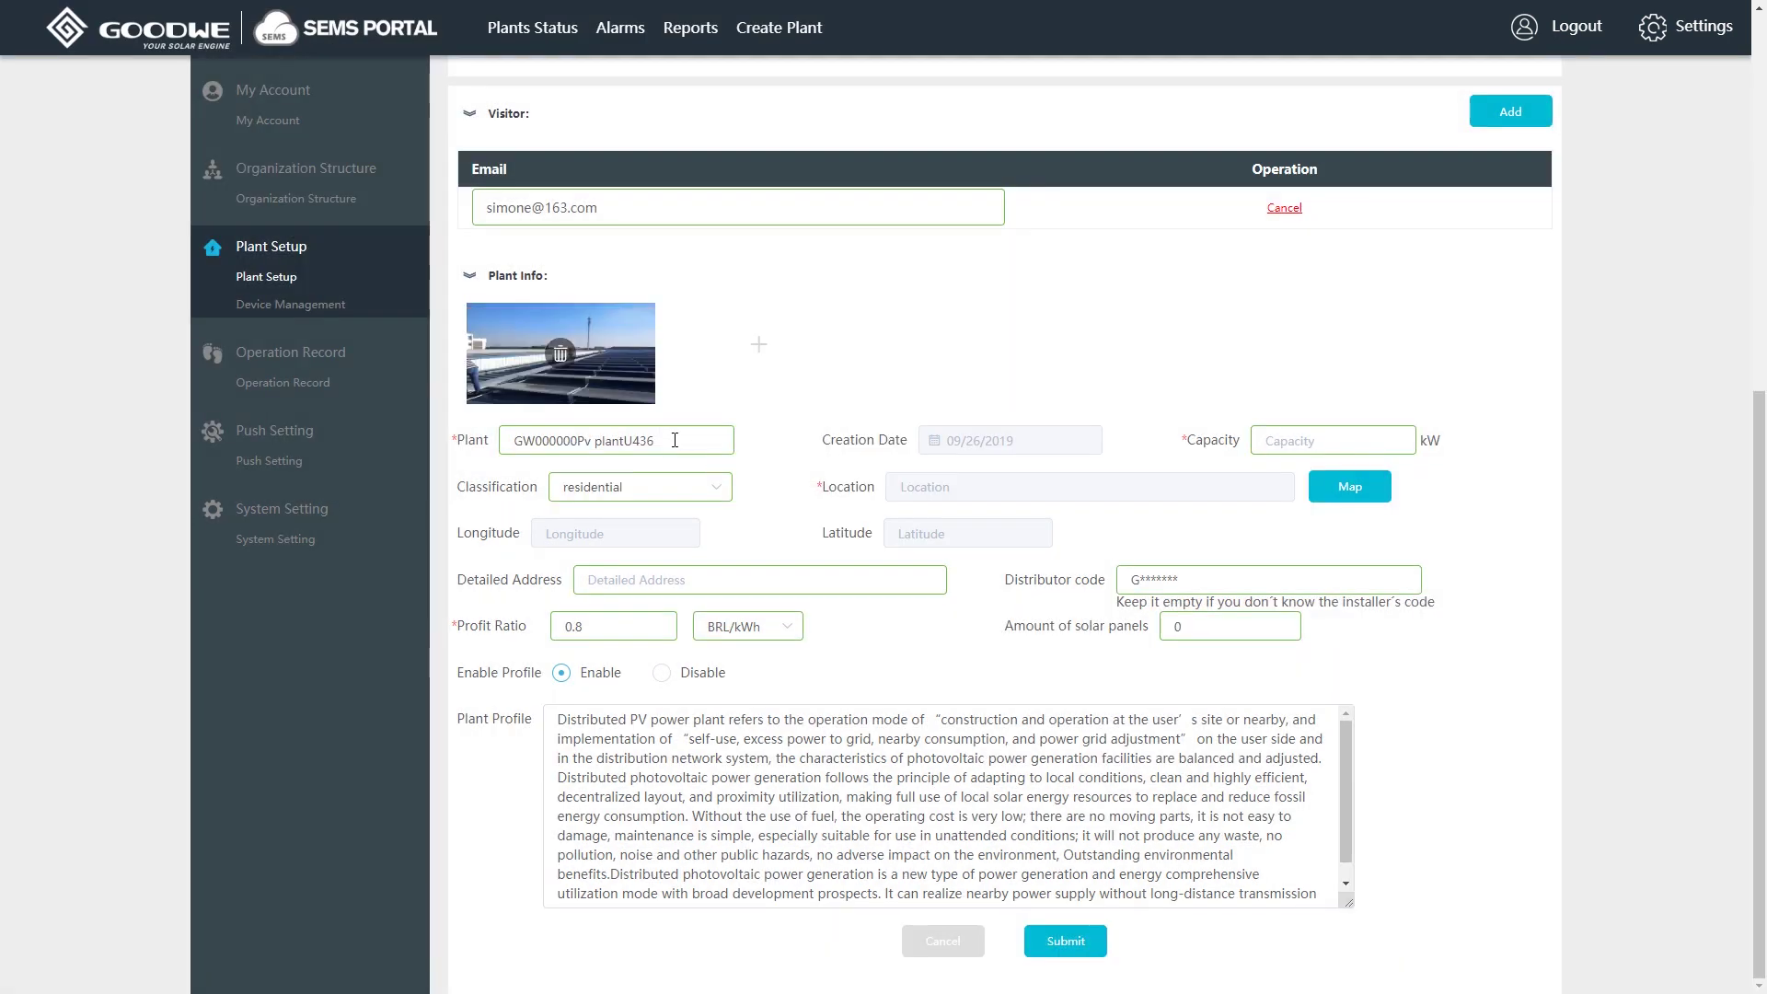
Rename the plant 'commercial plant 2', set capacity to 150, and open the Classification list.
{"action": "left_click_drag", "start_coordinate": [696, 442], "coordinate": [502, 450]}
{"action": "type", "text": "commercial plant 2"}
{"action": "left_click", "coordinate": [1312, 442]}
{"action": "type", "text": "150"}
{"action": "left_click", "coordinate": [715, 488]}
Classify the plant as commercial rooftop and locate it at Zijin Road, Wuzhong, Suzhou.
{"action": "left_click", "coordinate": [689, 571]}
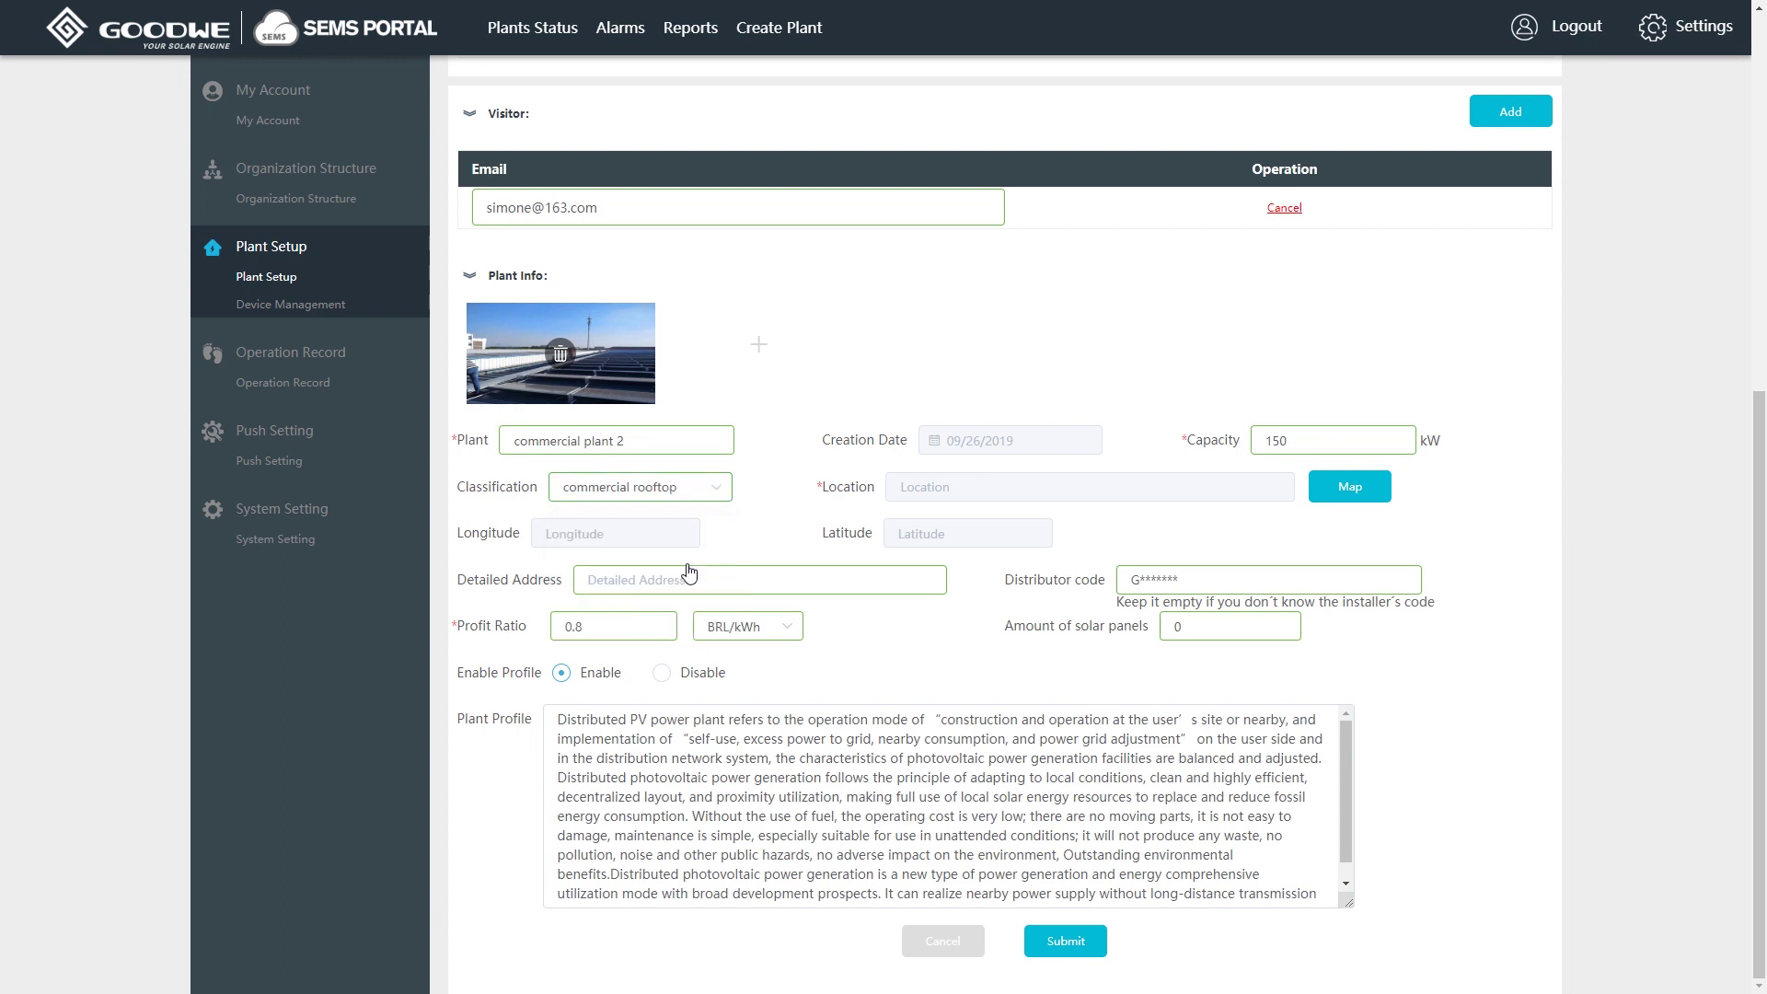
{"action": "left_click", "coordinate": [1352, 490]}
{"action": "left_click", "coordinate": [653, 244]}
{"action": "type", "text": "z"}
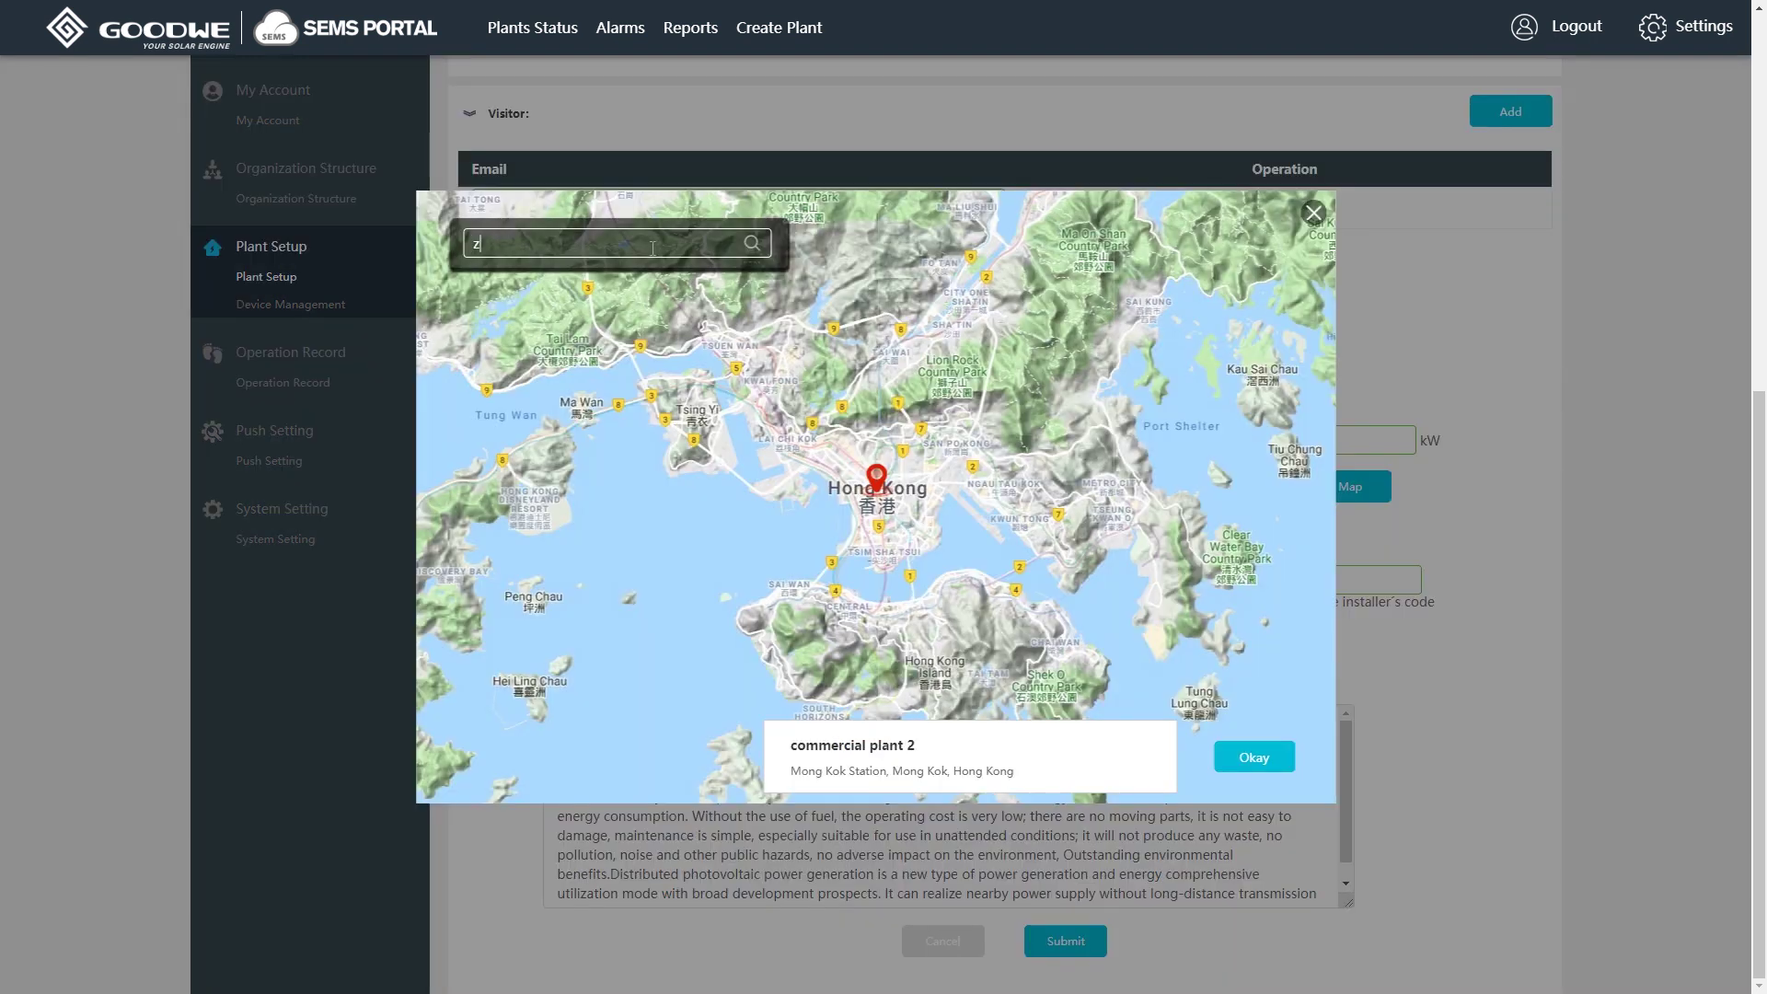
{"action": "type", "text": "ijin"}
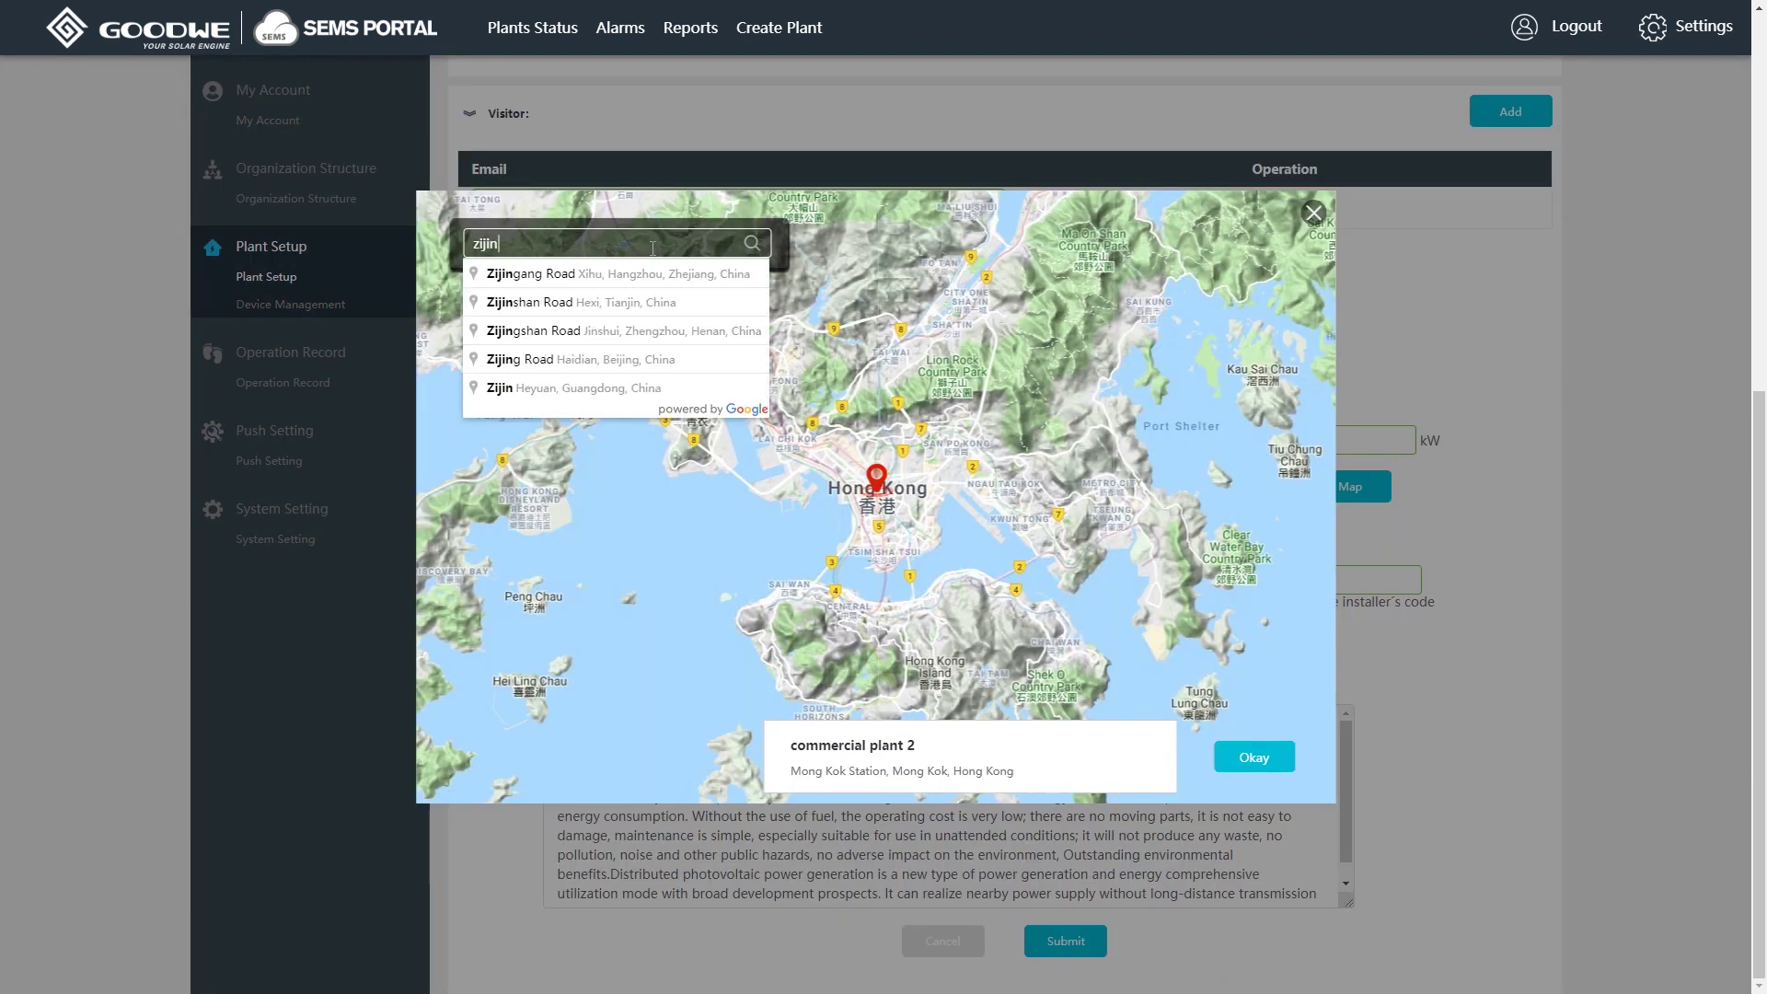
{"action": "type", "text": " road"}
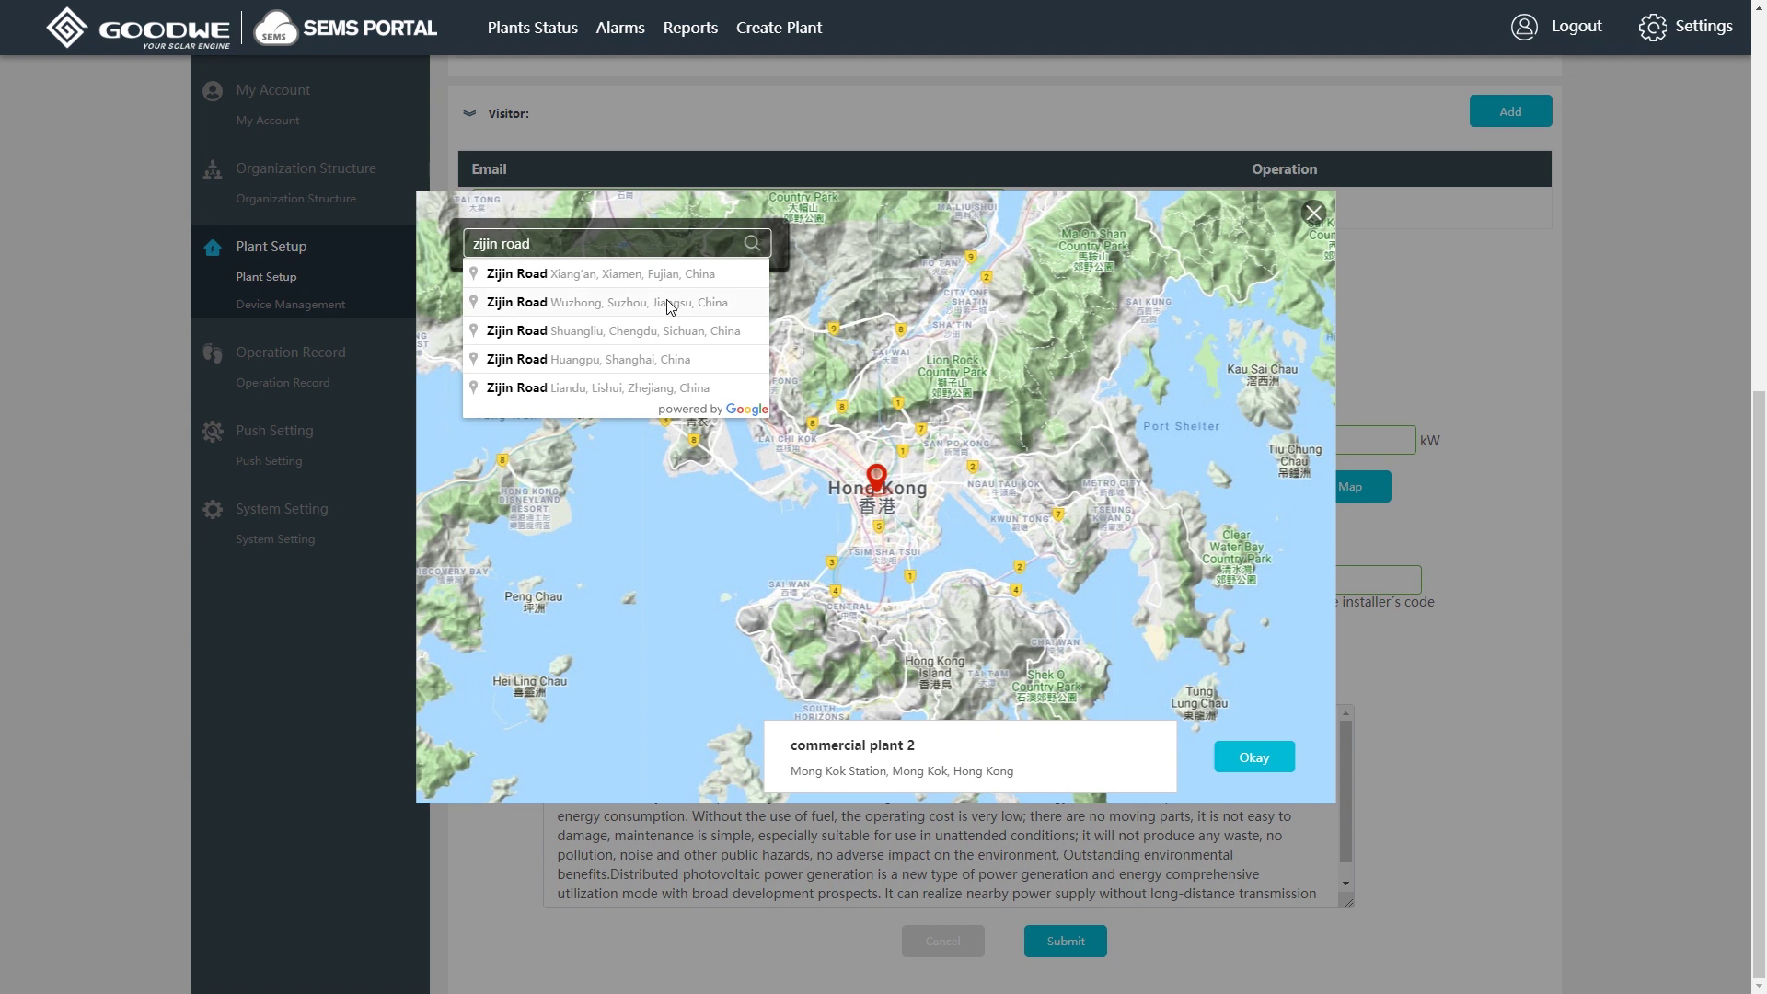
{"action": "left_click", "coordinate": [667, 302]}
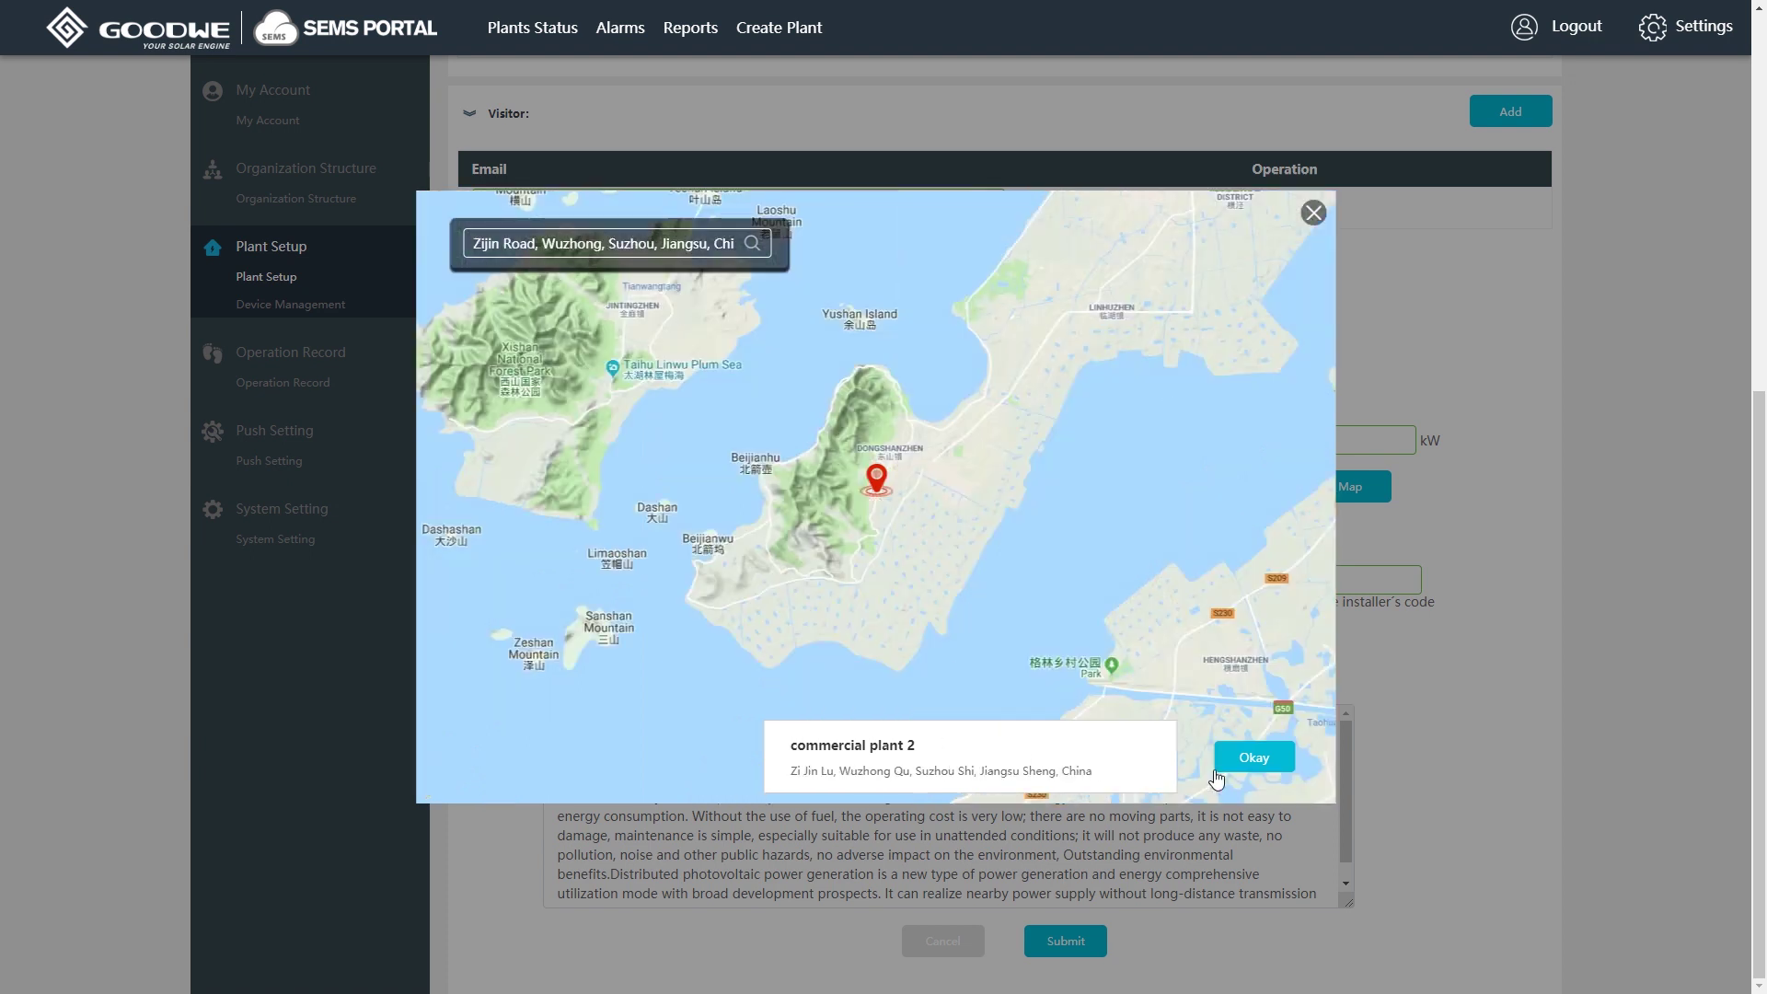
{"action": "left_click", "coordinate": [1259, 760]}
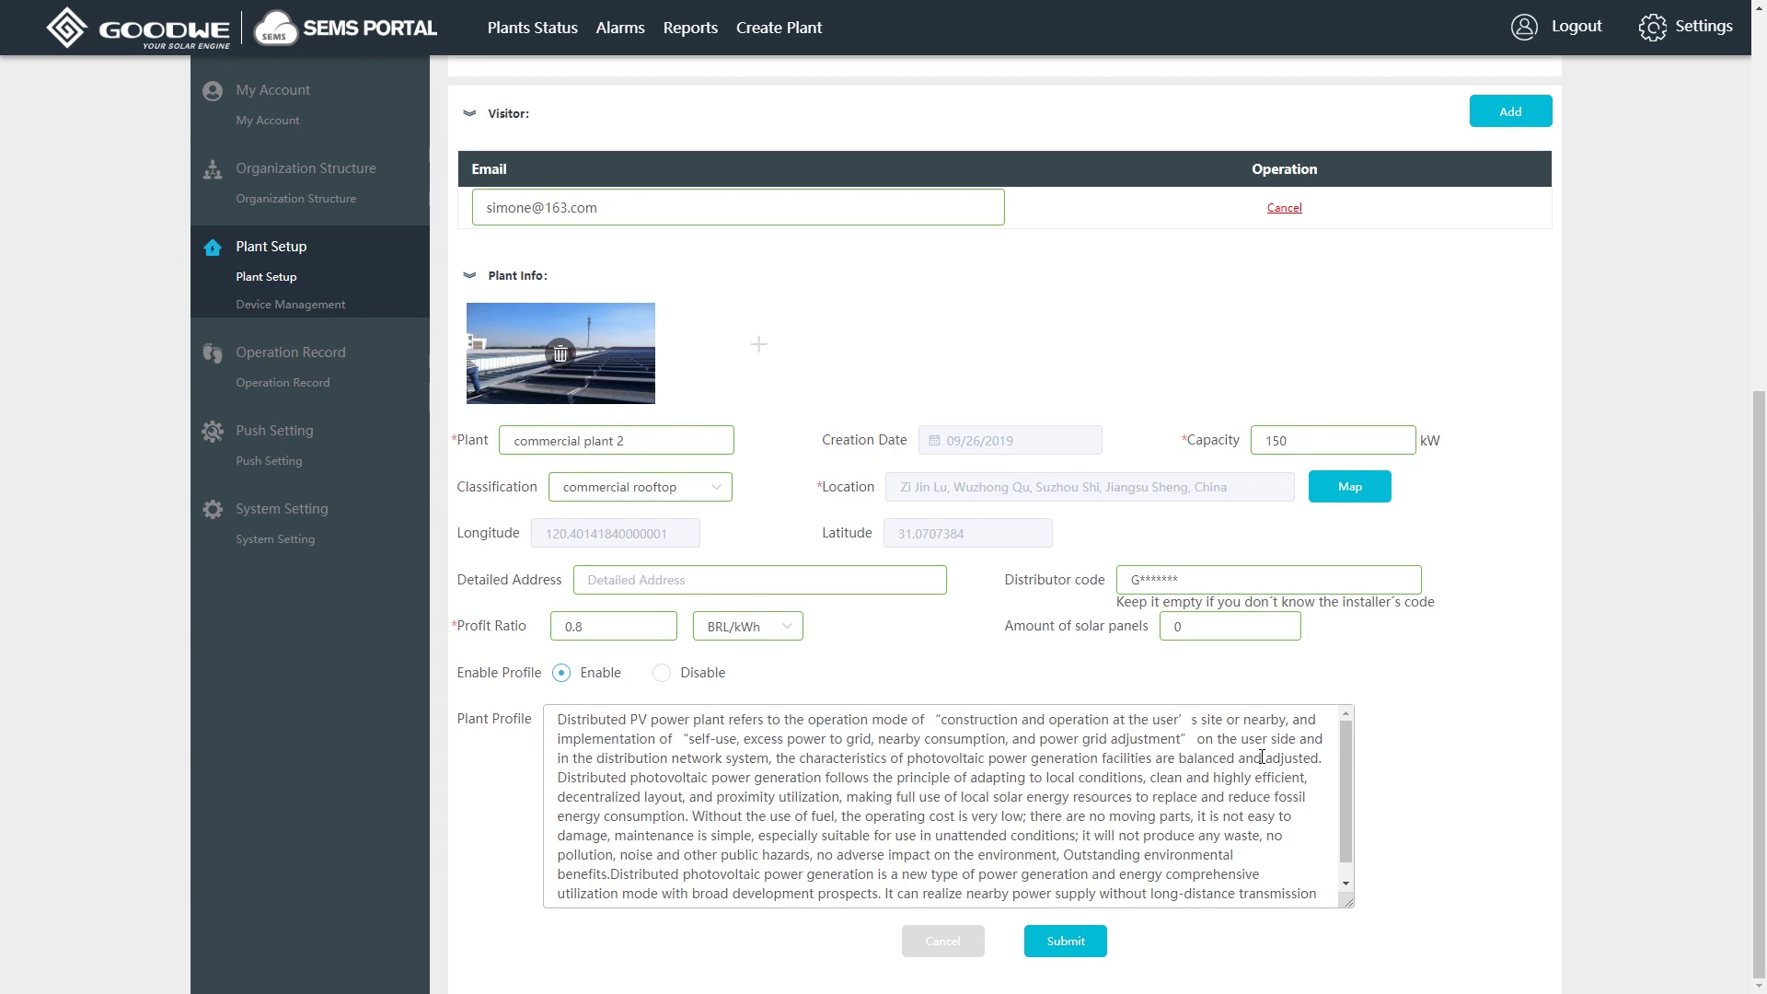
Set the profit ratio to 1.2 HKD/kWh.
{"action": "left_click", "coordinate": [1311, 580]}
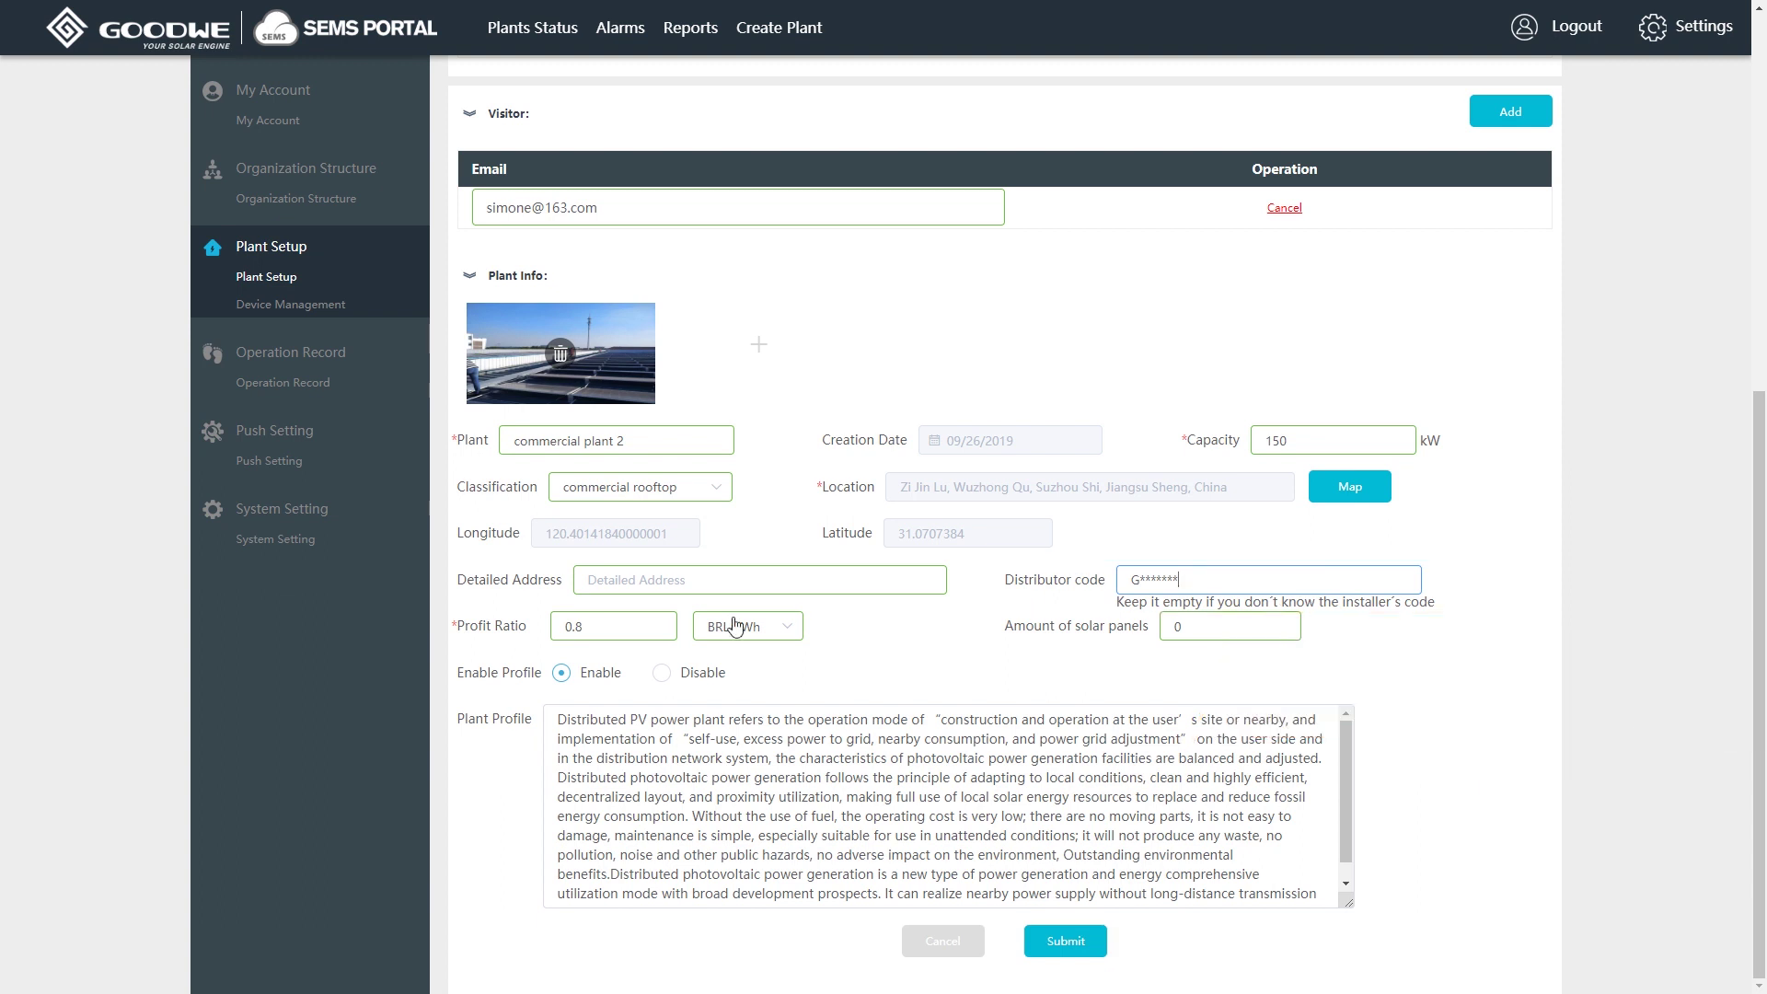
{"action": "double_click", "coordinate": [647, 628]}
{"action": "type", "text": "1.2"}
{"action": "left_click", "coordinate": [790, 628]}
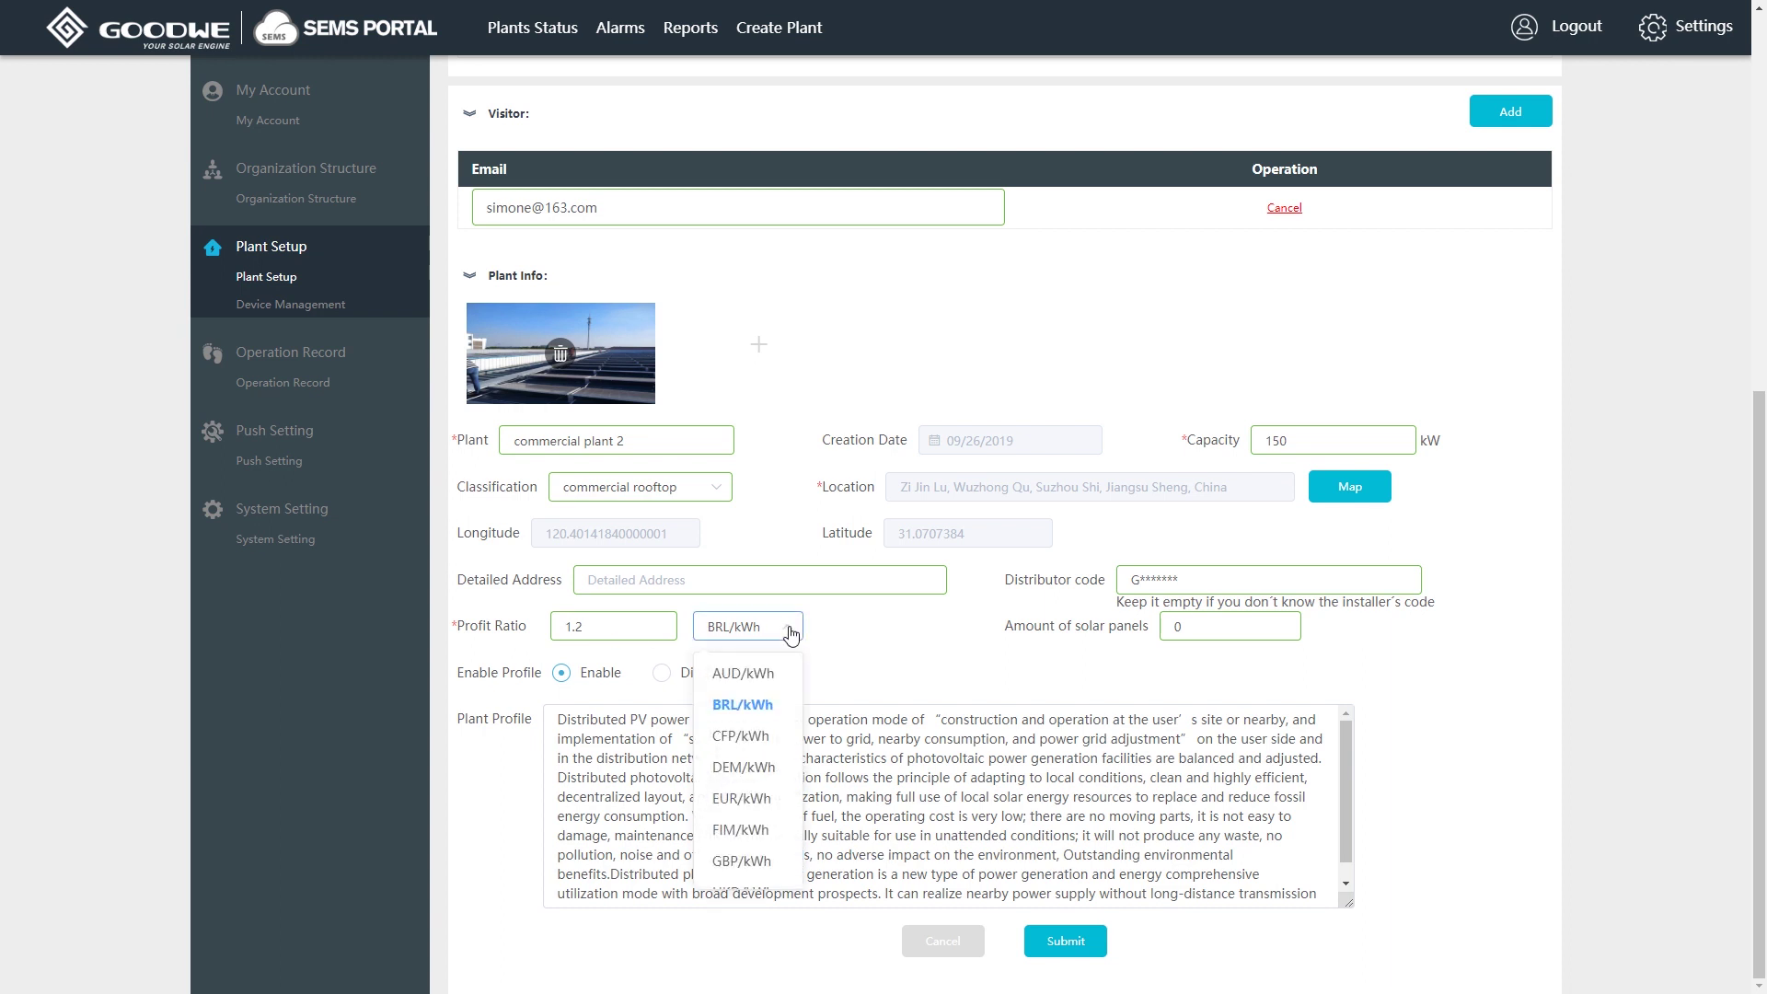
{"action": "scroll", "coordinate": [750, 764], "scroll_direction": "down", "scroll_amount": 3}
{"action": "left_click", "coordinate": [763, 713]}
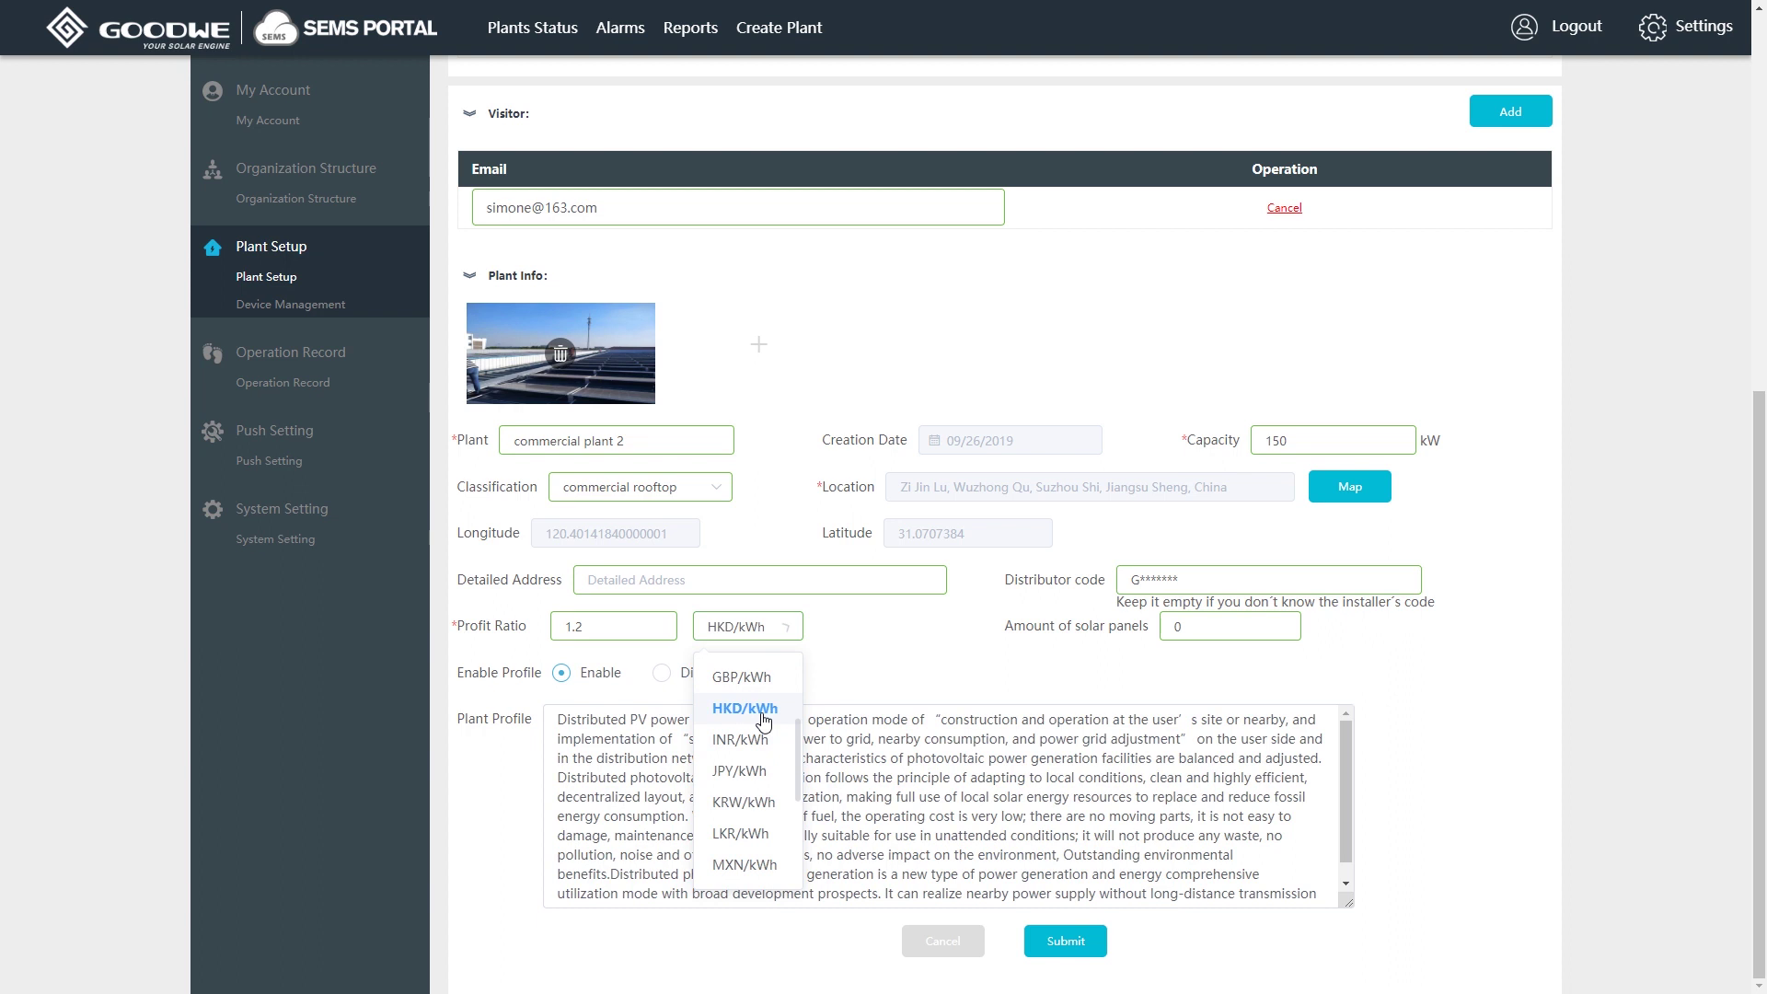
Enter 520 solar panels and replace the profile with 'This plant is for demonstration'.
{"action": "double_click", "coordinate": [1171, 627]}
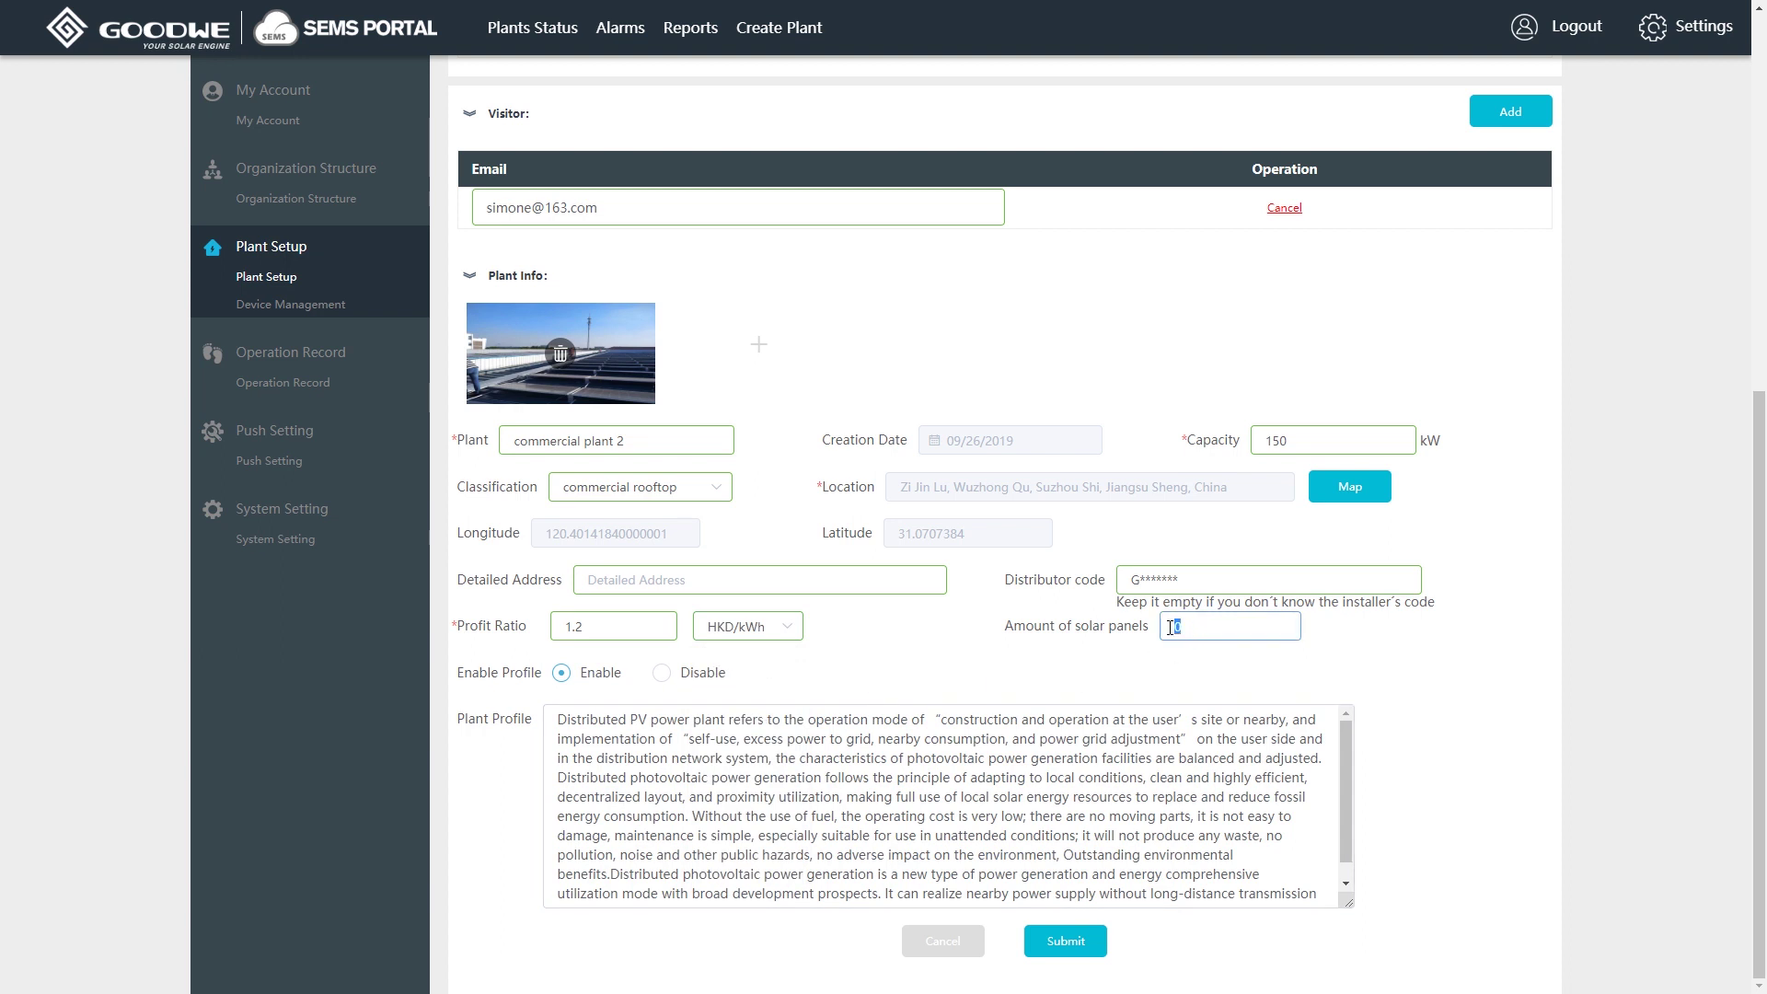
{"action": "type", "text": "520"}
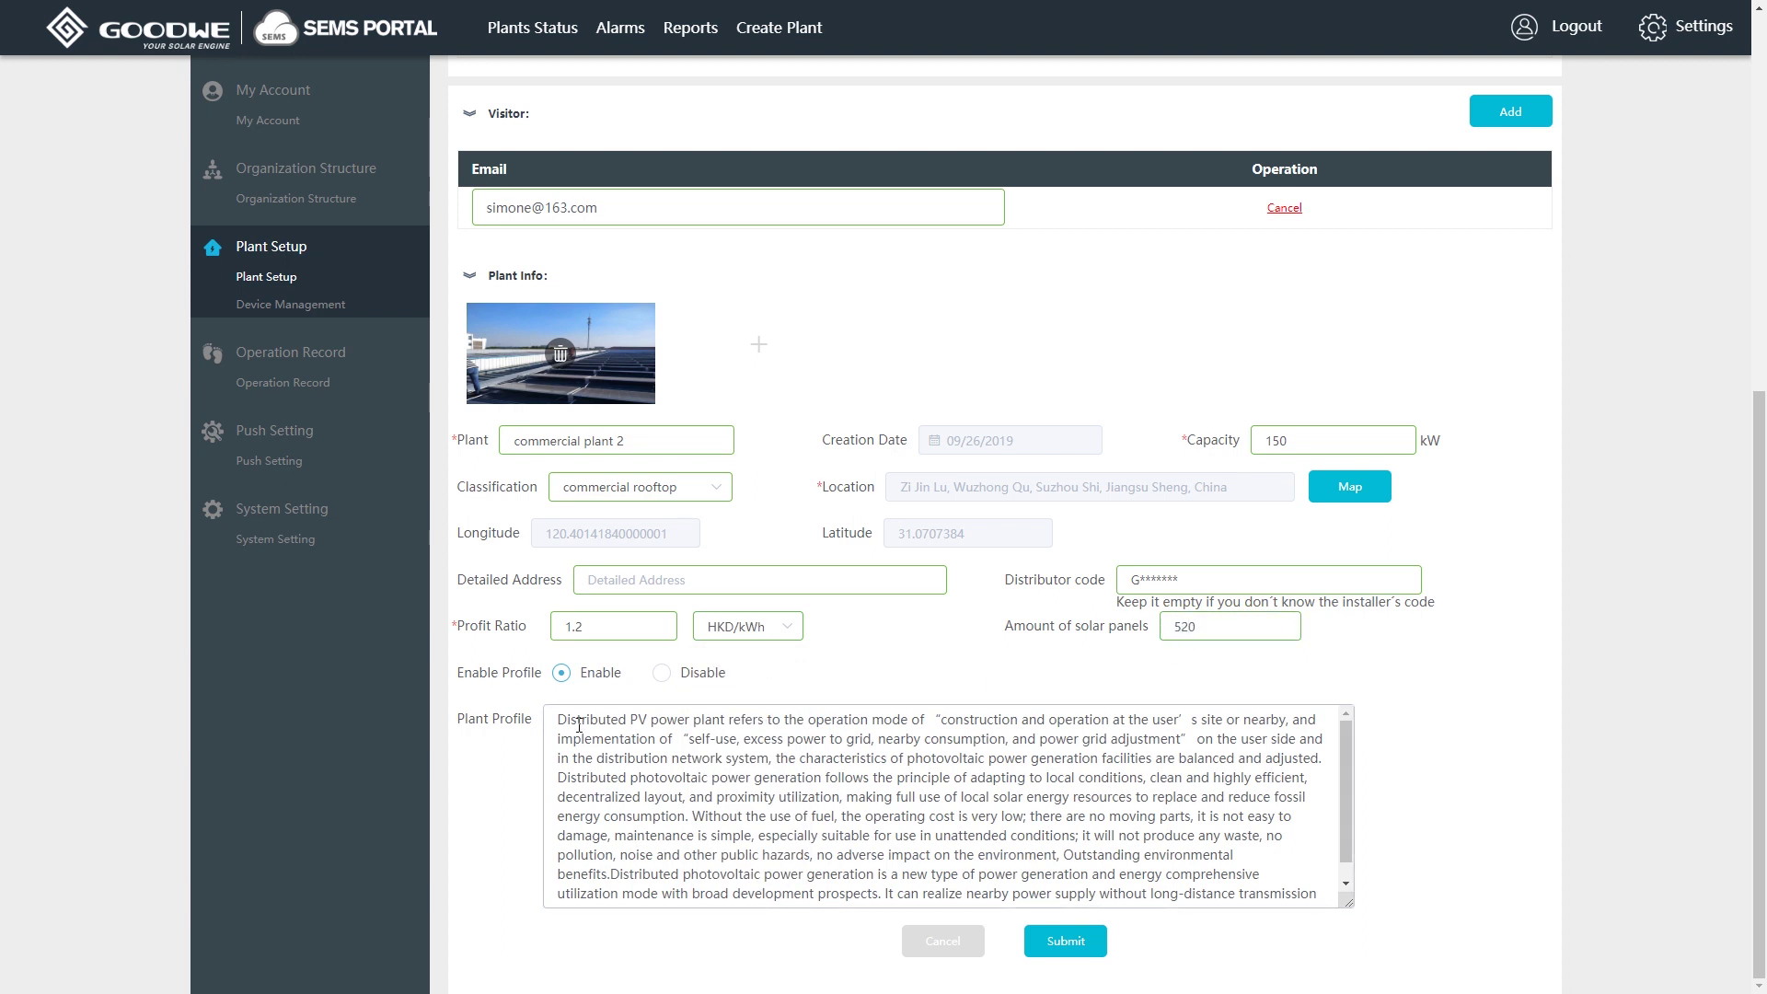
{"action": "left_click", "coordinate": [560, 721]}
{"action": "key", "text": "ctrl+a"}
{"action": "key", "text": "BackSpace"}
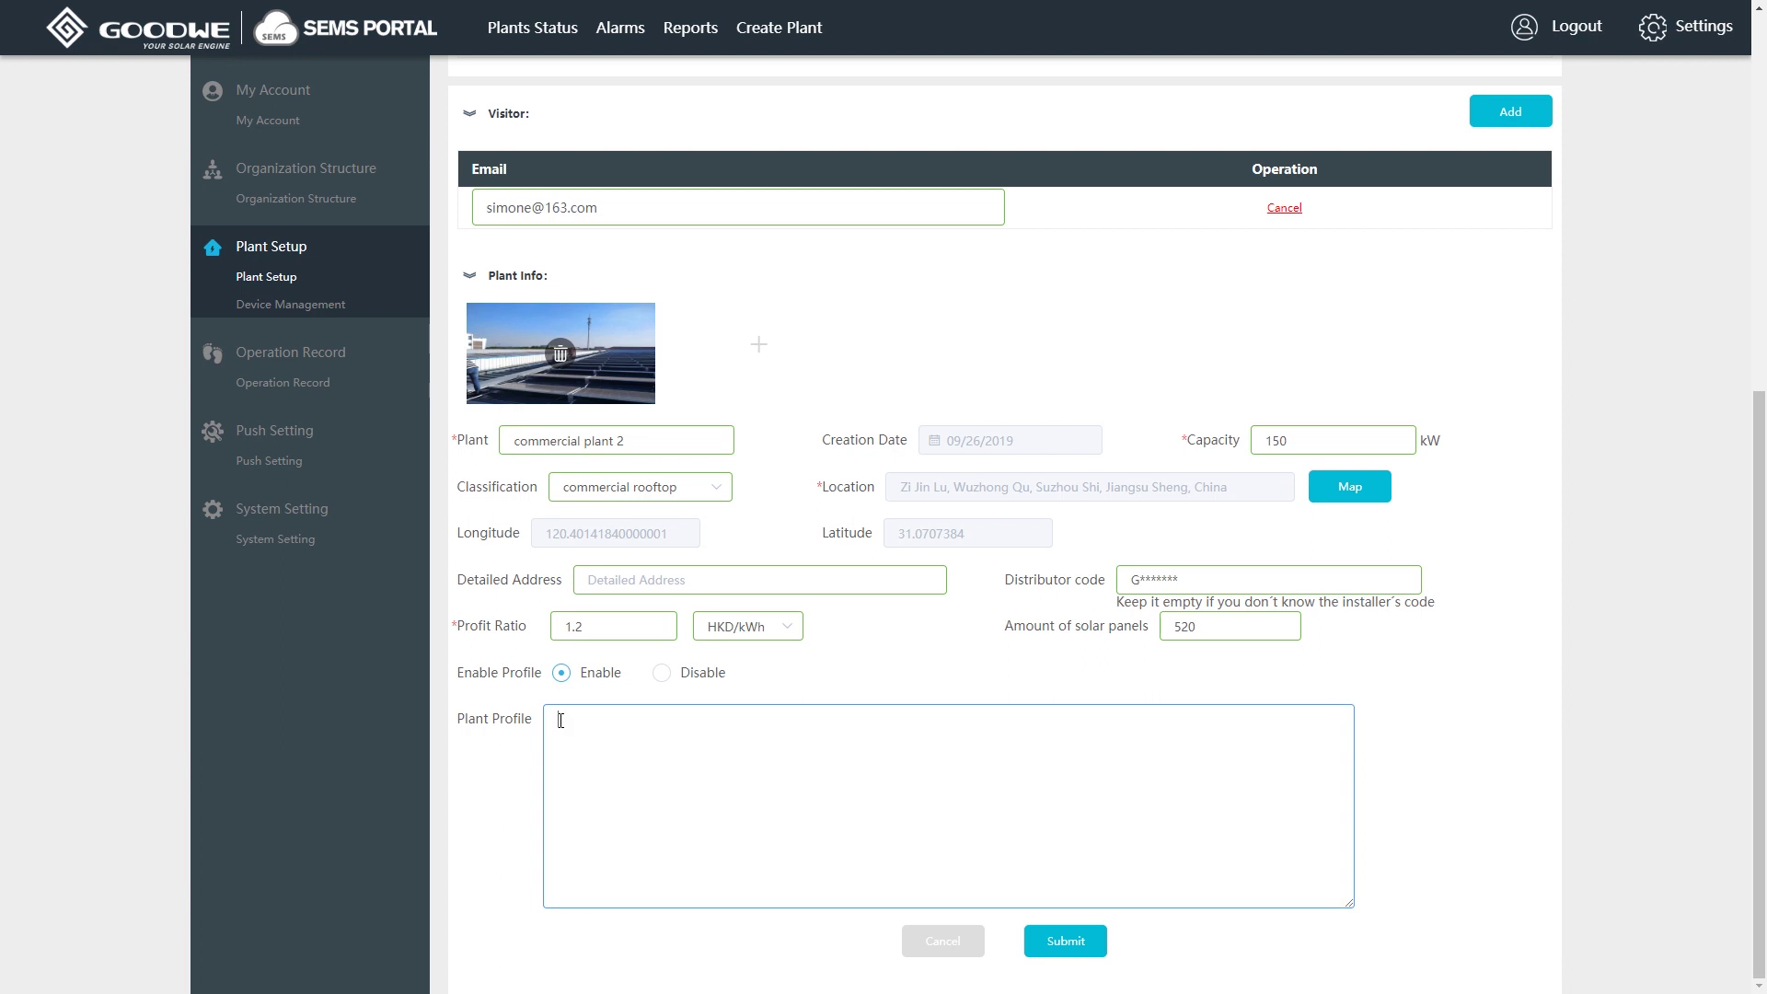
{"action": "type", "text": "This plant is for demonstration."}
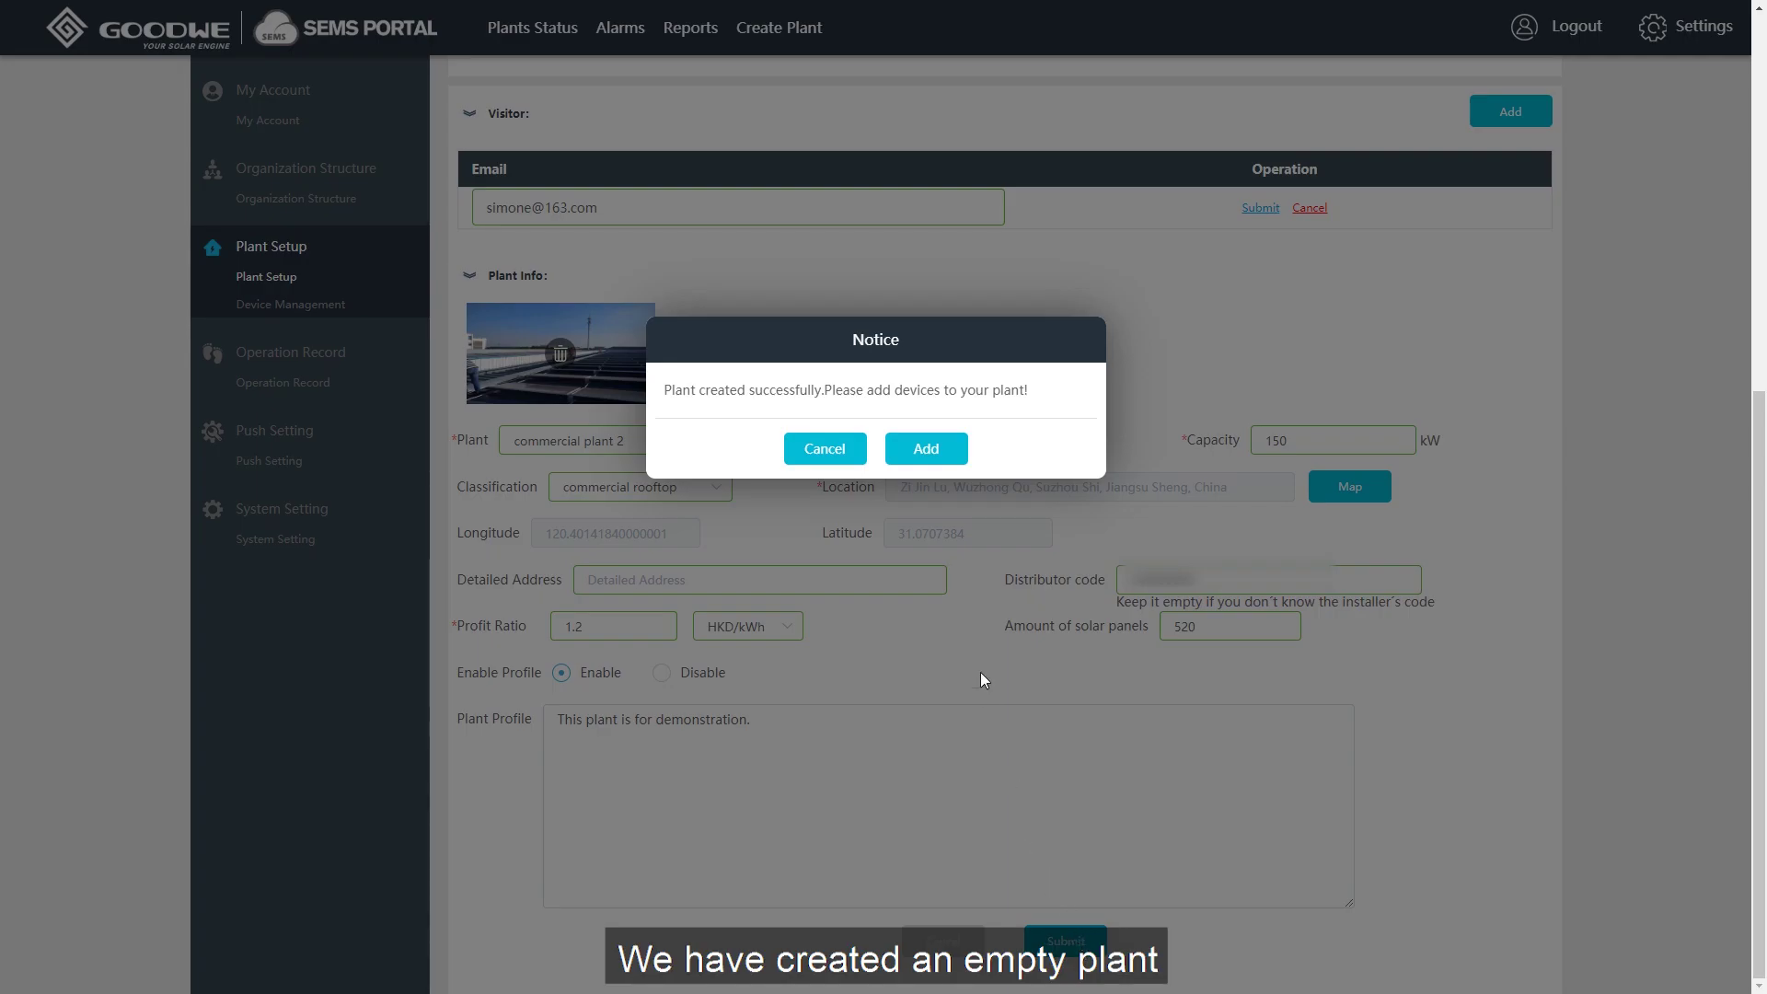
Add inverter 'copkoy' with SN 9050KMTS199GK916 and its check code to the plant.
{"action": "left_click", "coordinate": [927, 451]}
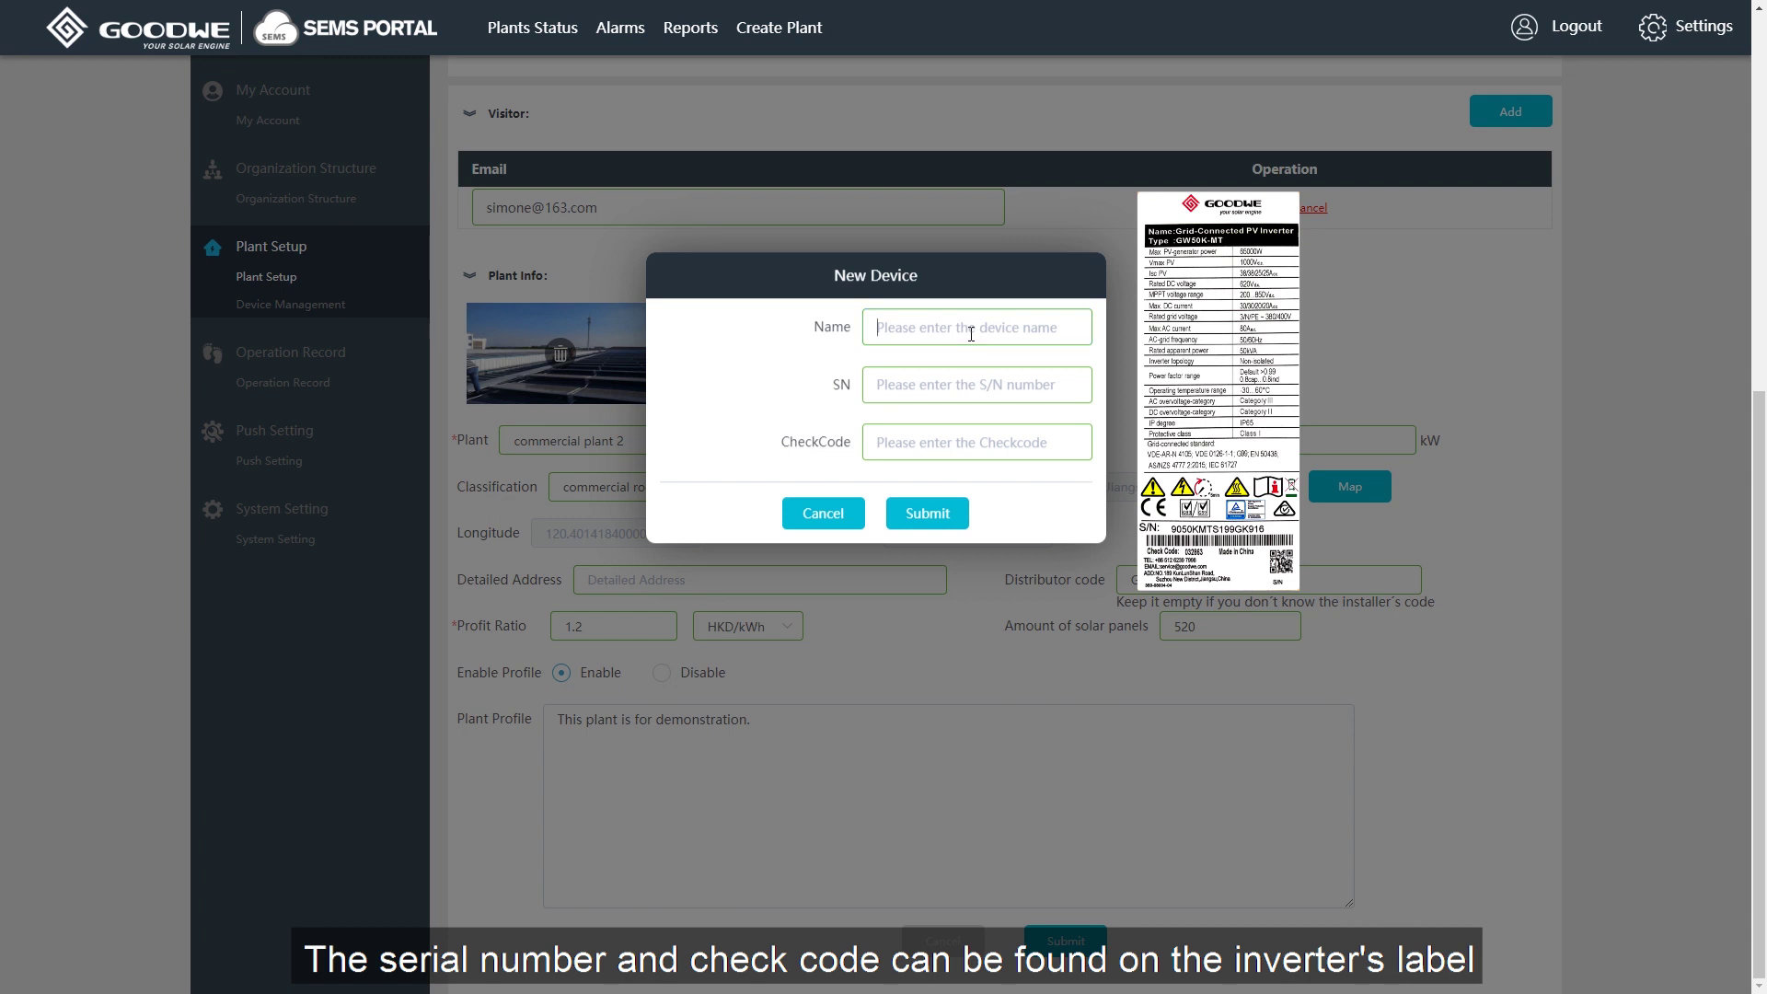
{"action": "type", "text": "copkoy"}
{"action": "left_click", "coordinate": [967, 385]}
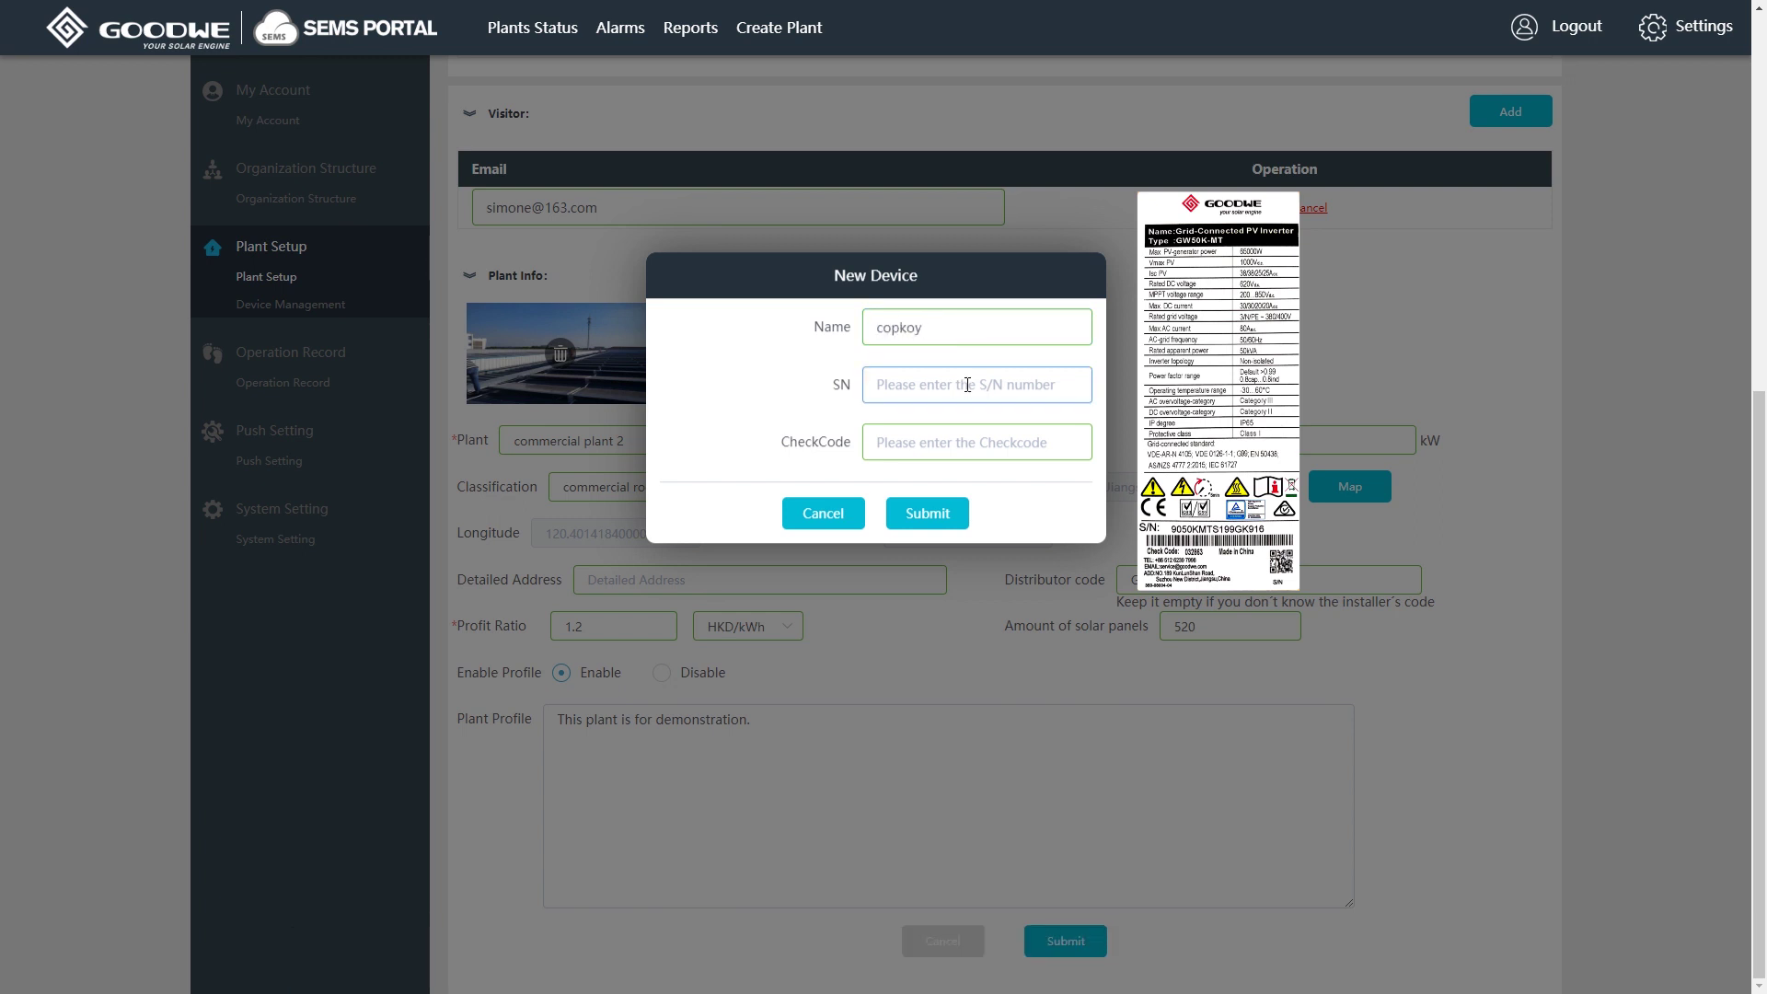
{"action": "left_click", "coordinate": [1004, 443]}
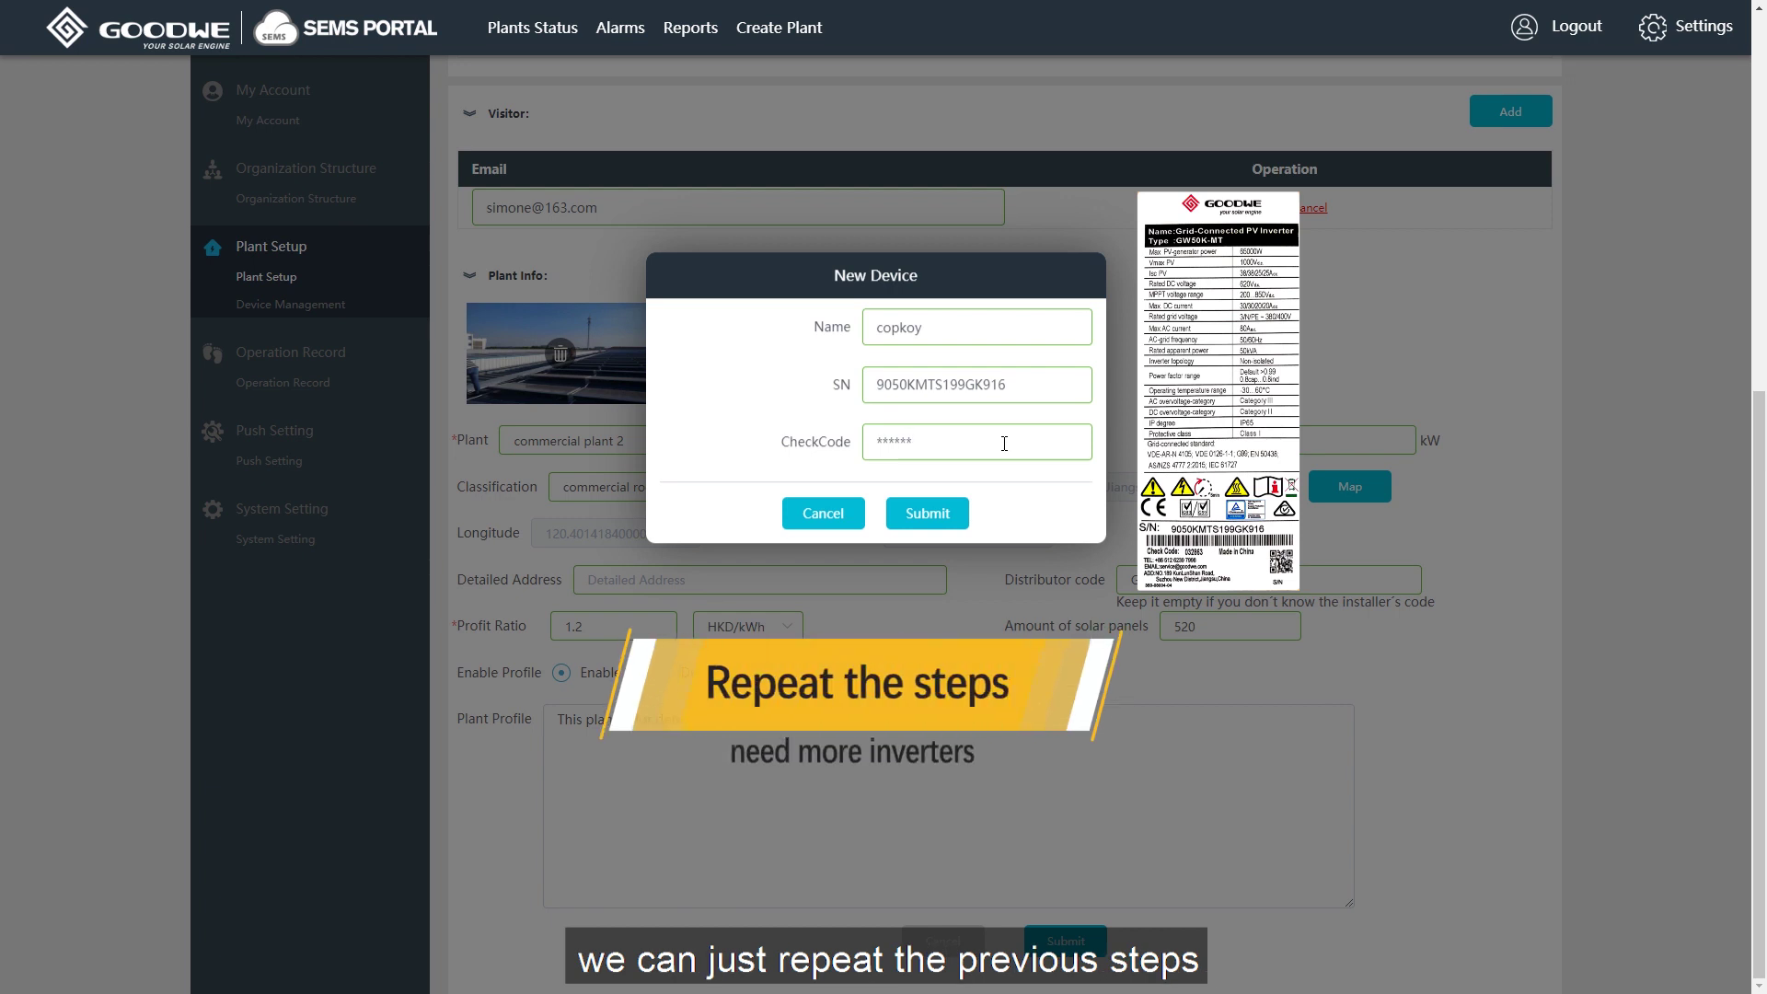
{"action": "left_click", "coordinate": [946, 520]}
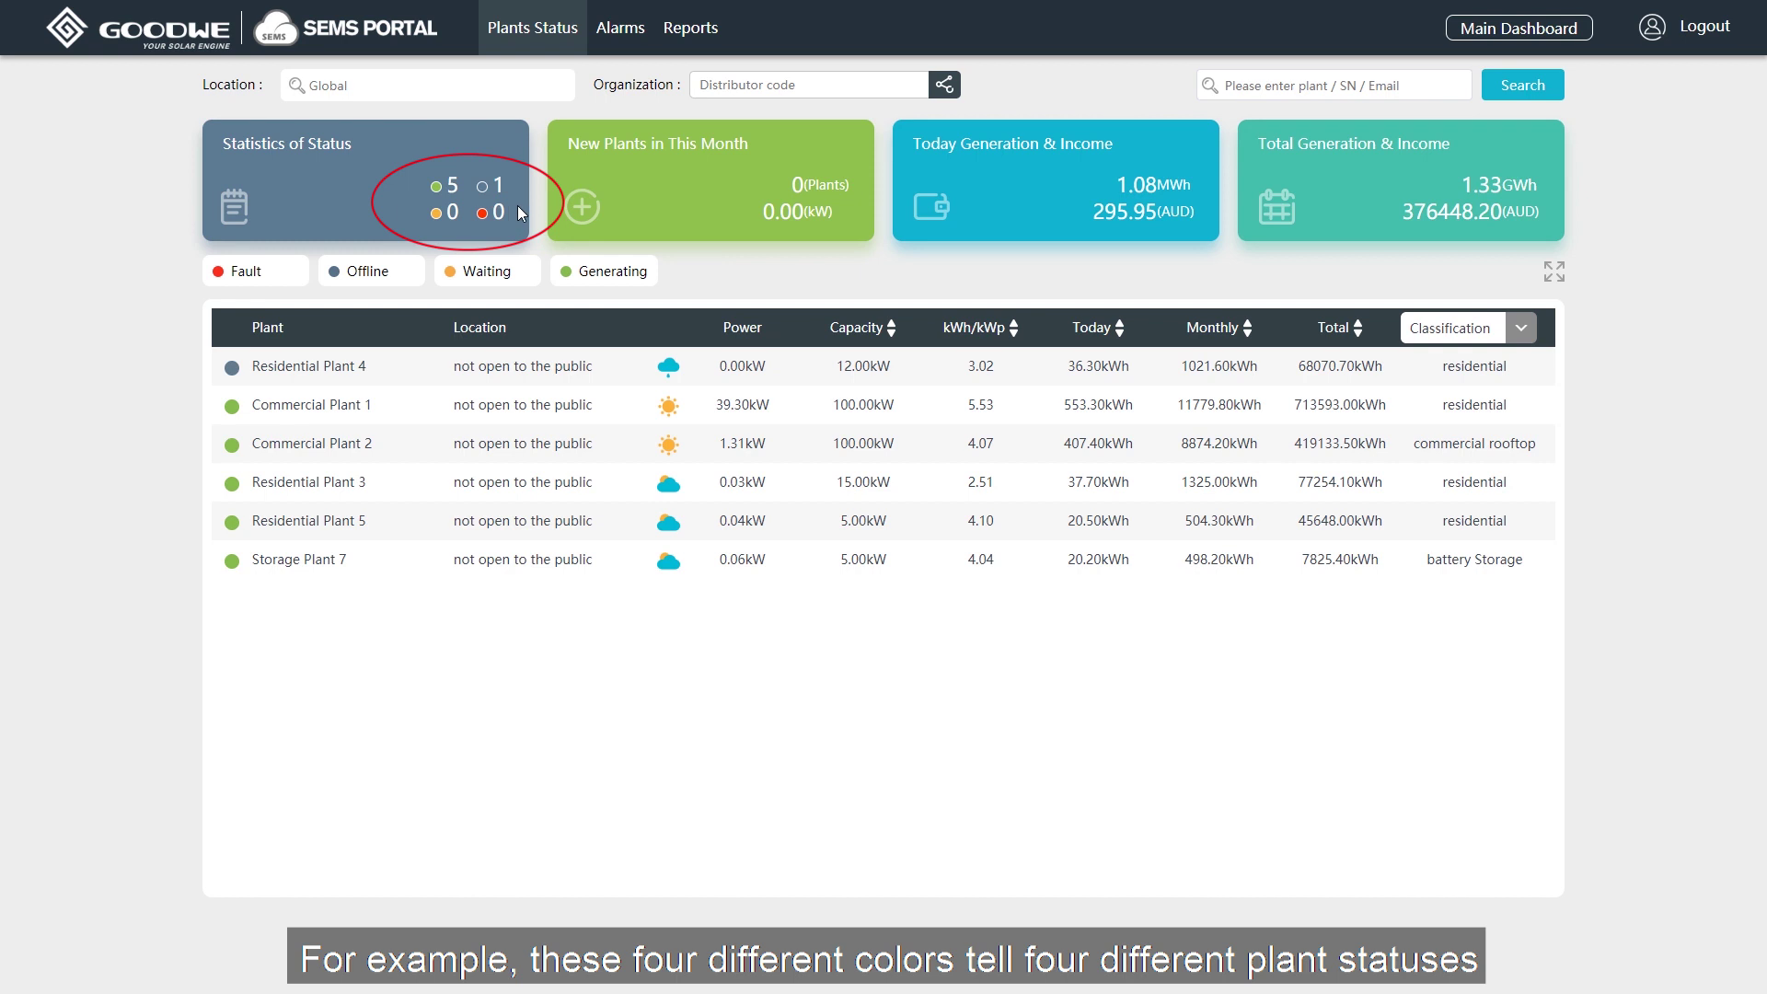
Filter the plant list to generating plants and sort by capacity, descending.
{"action": "left_click", "coordinate": [384, 275]}
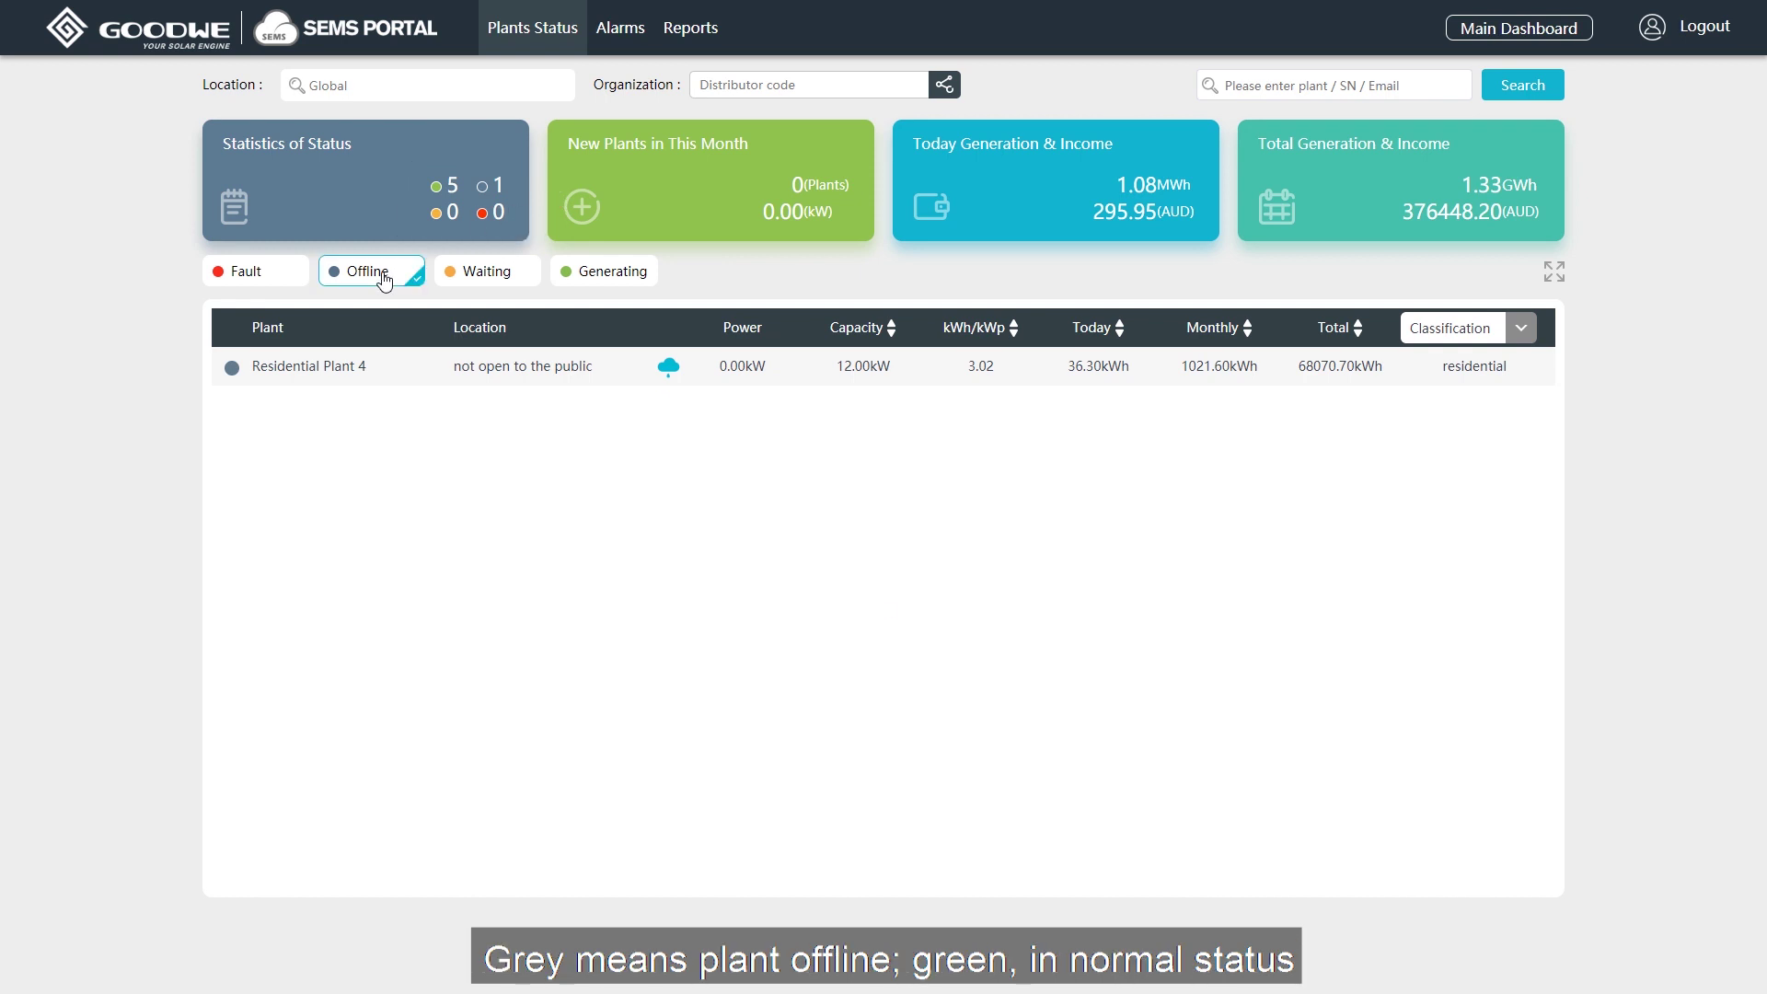
{"action": "left_click", "coordinate": [590, 275]}
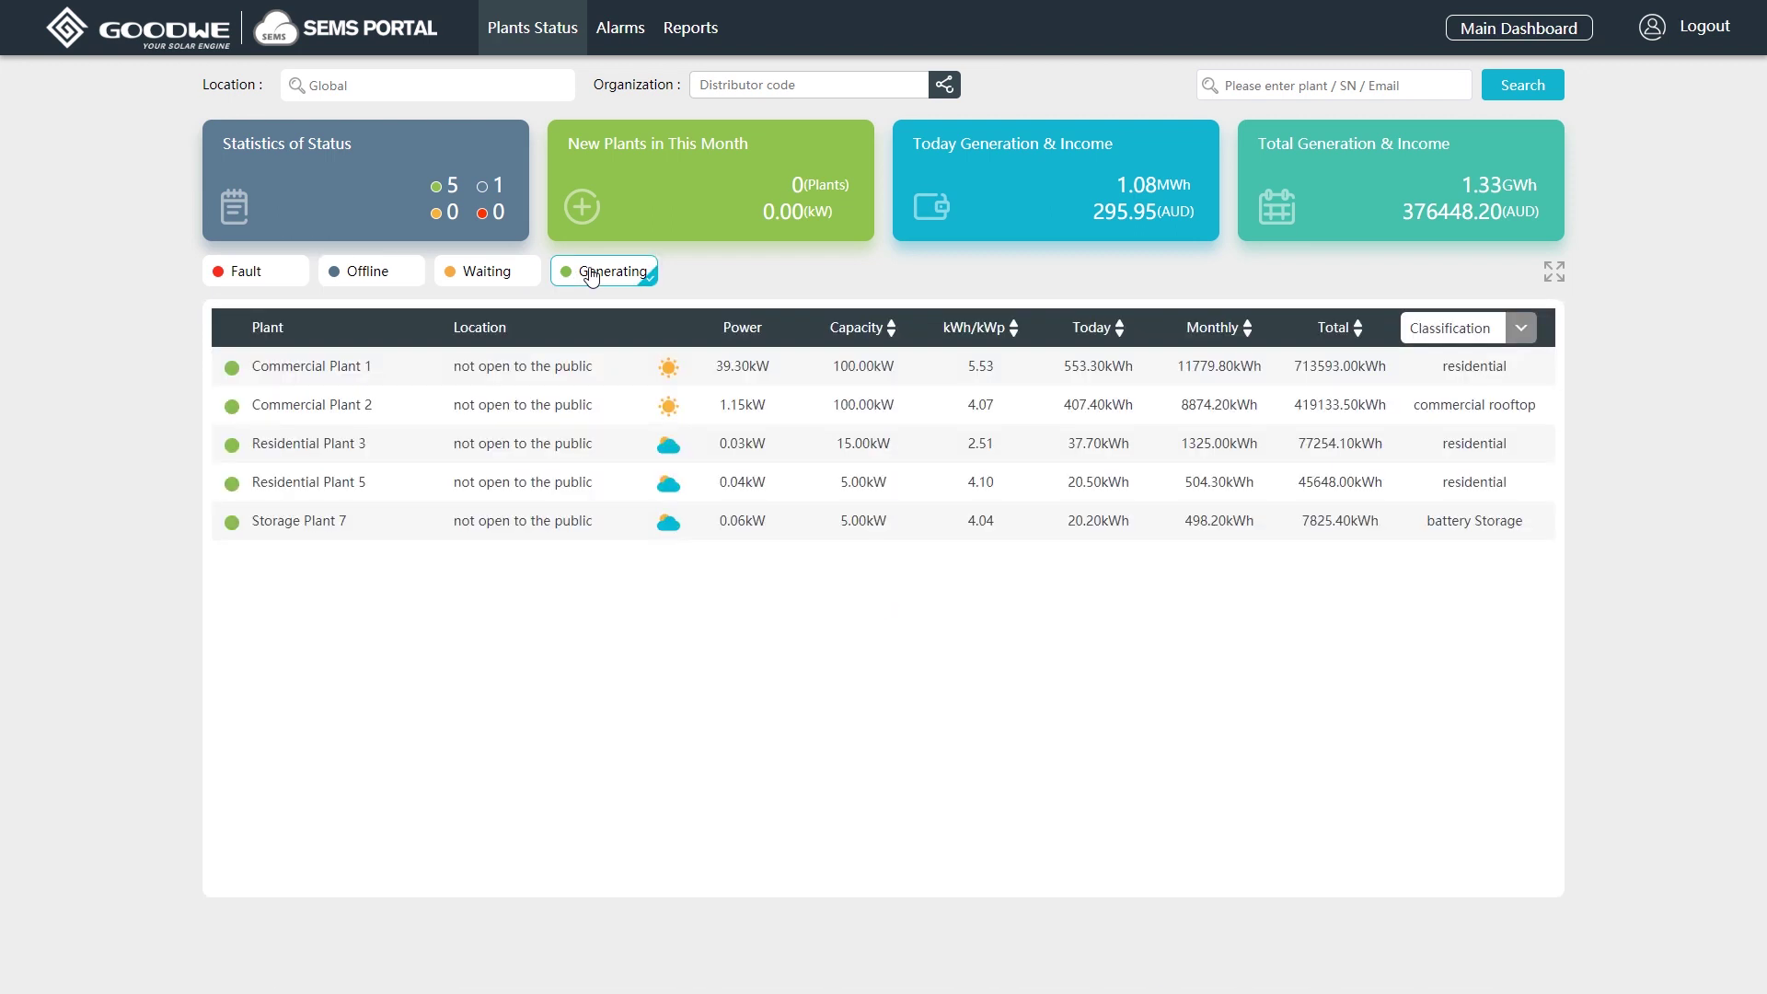
{"action": "left_click", "coordinate": [872, 331]}
{"action": "left_click", "coordinate": [872, 332]}
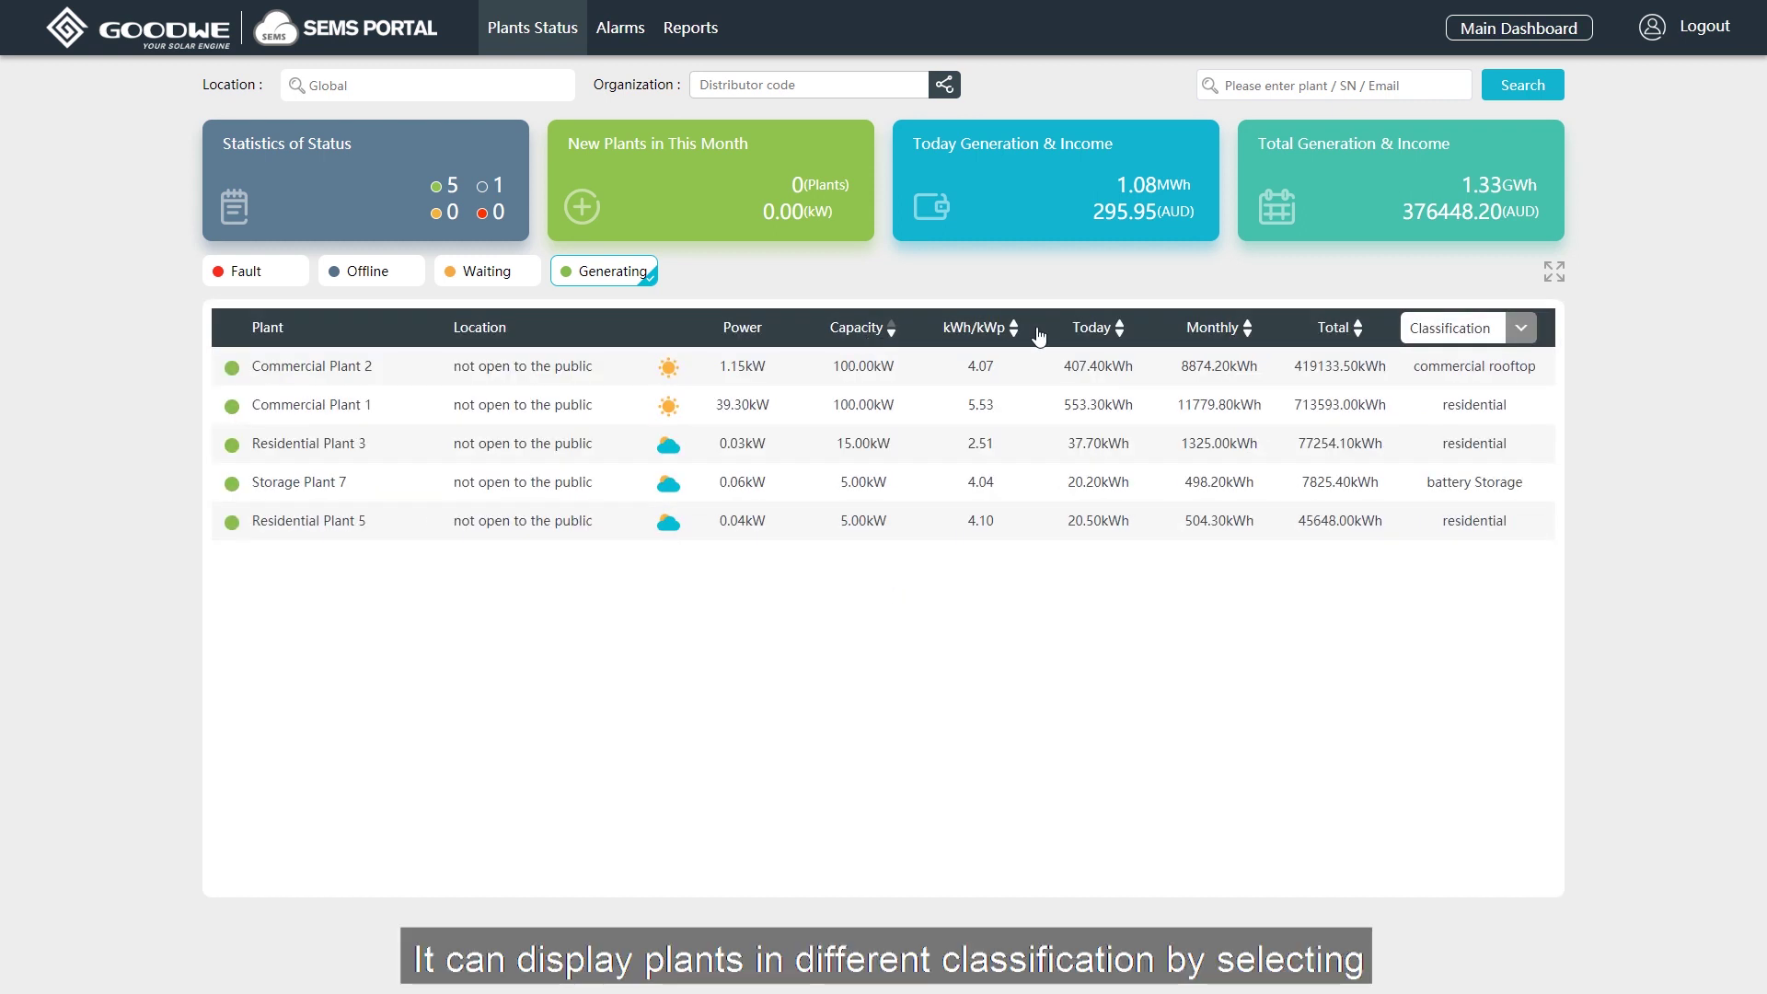
Open the plant classification list, then search for 'commercial plant 2'.
{"action": "left_click", "coordinate": [1523, 329]}
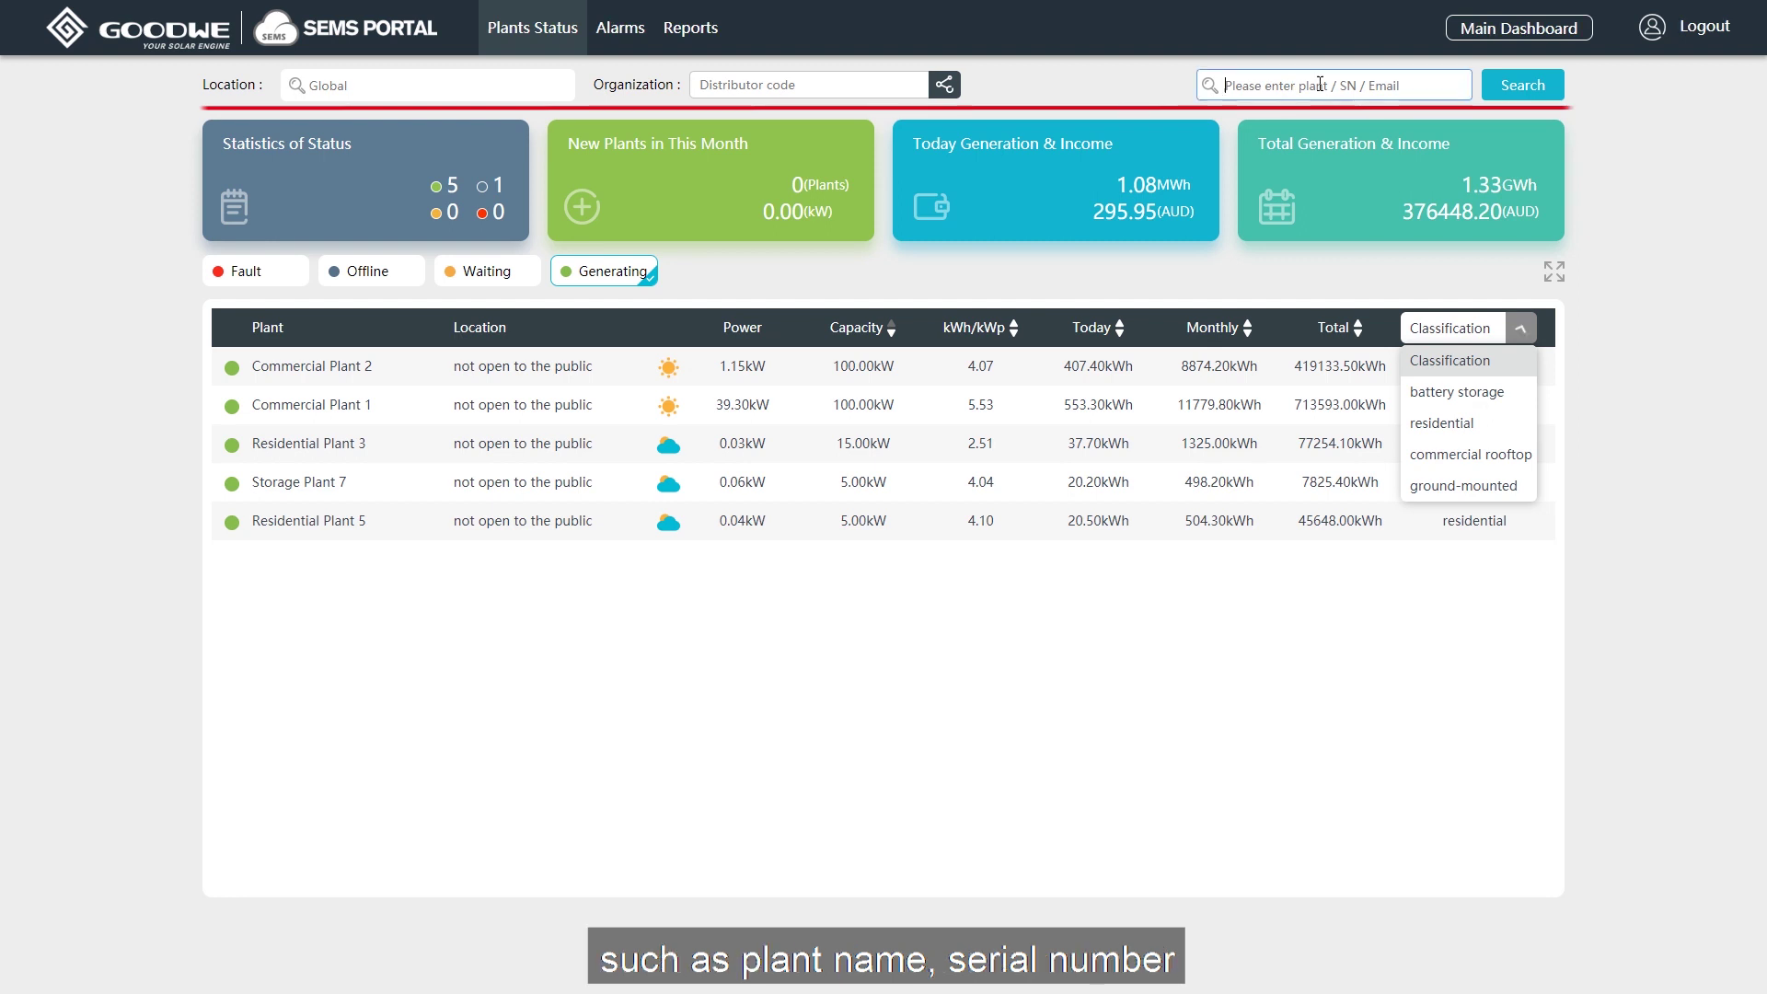
{"action": "left_click", "coordinate": [1319, 85]}
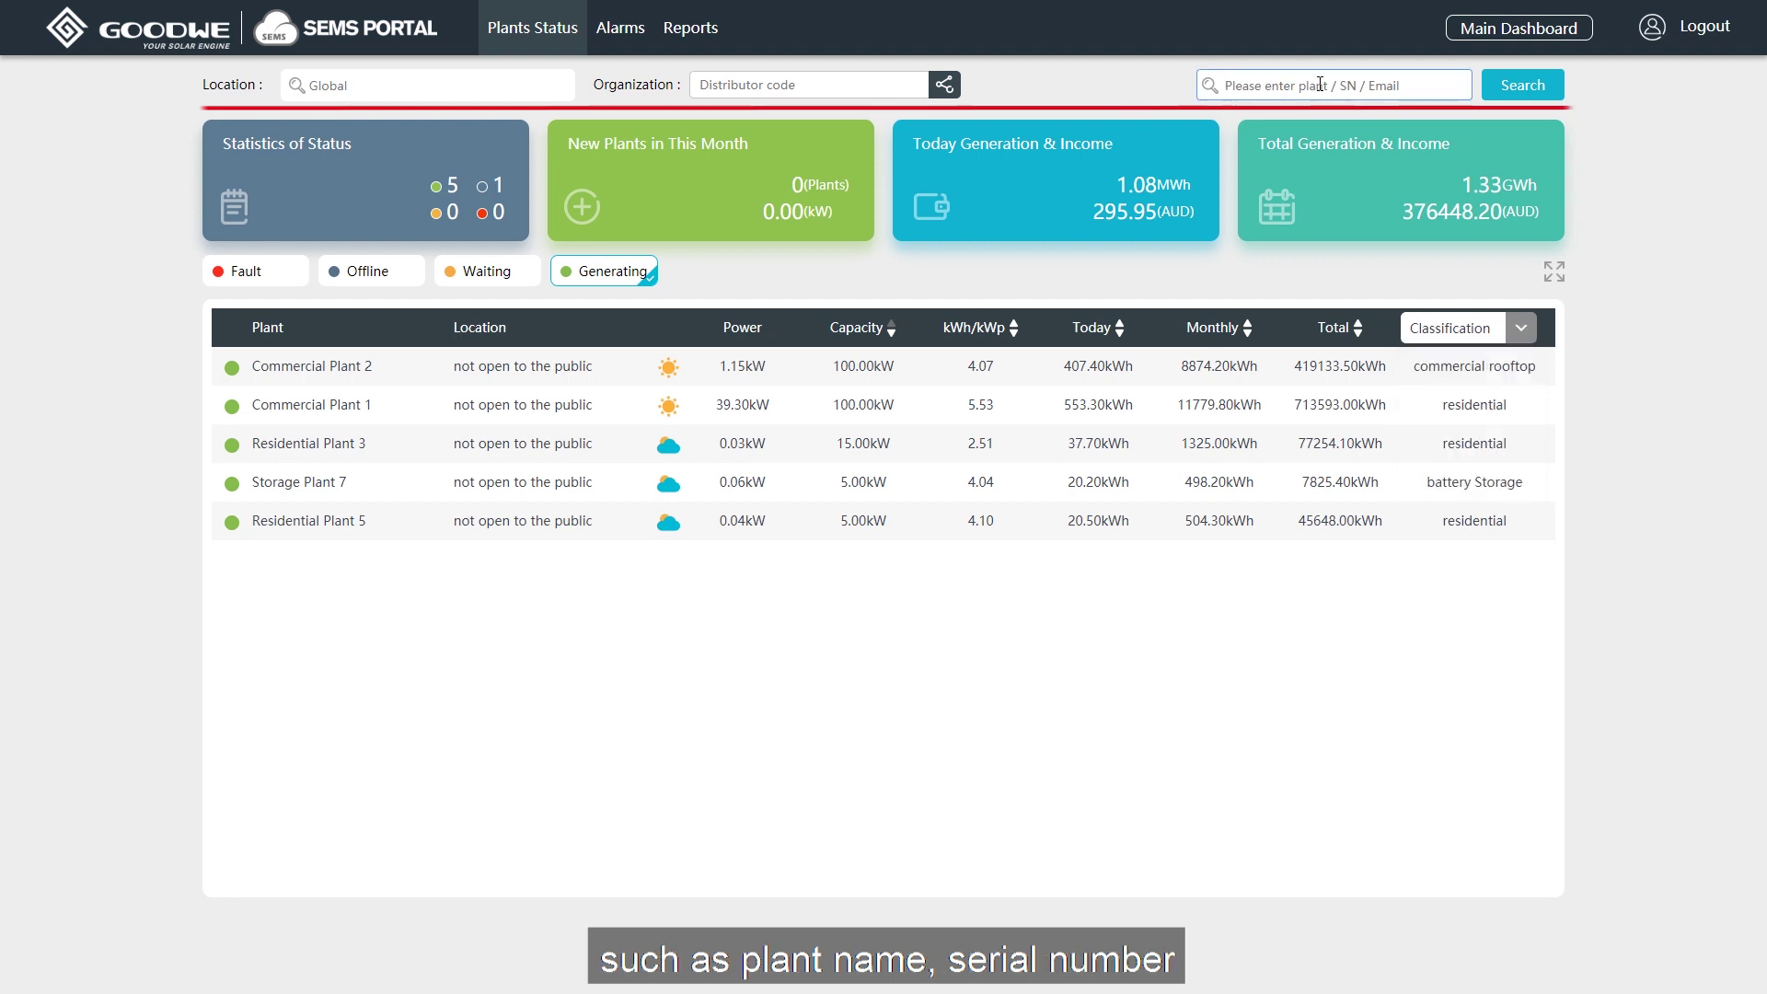
{"action": "type", "text": "commercial"}
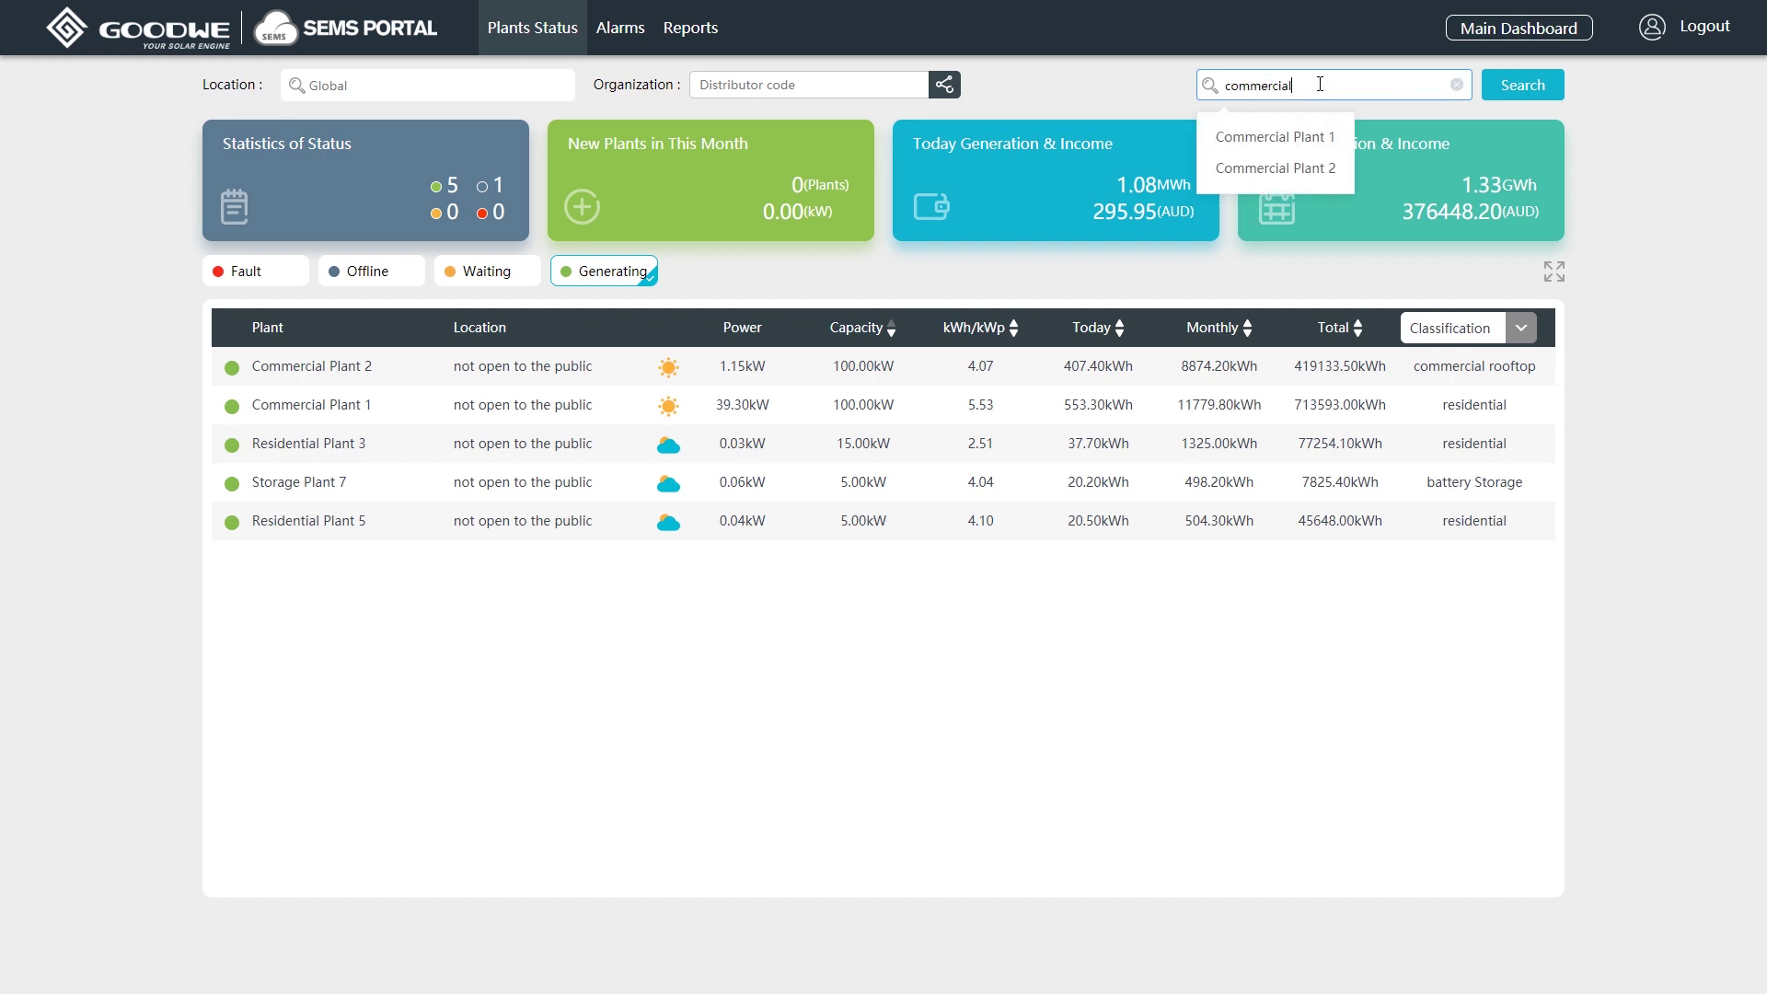
{"action": "type", "text": " plant 2"}
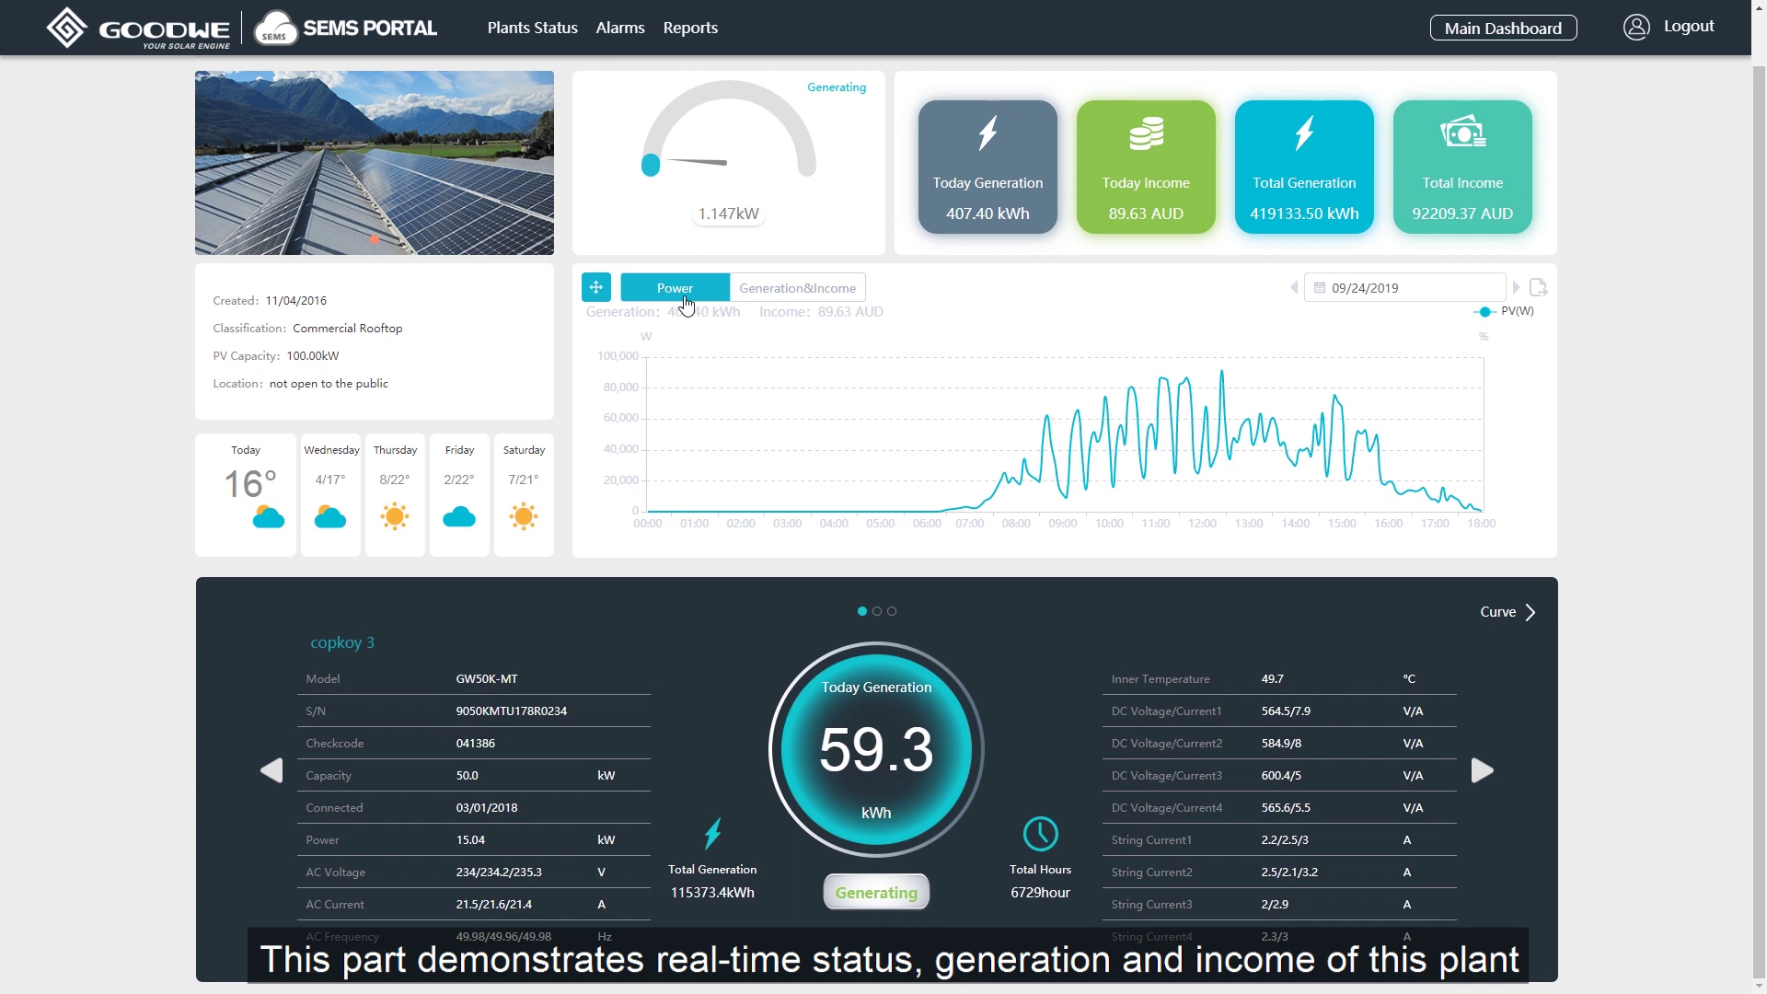
Chart generation and income by month for Commercial Plant 2 and its inverter, then return to the inverter data.
{"action": "left_click", "coordinate": [803, 292]}
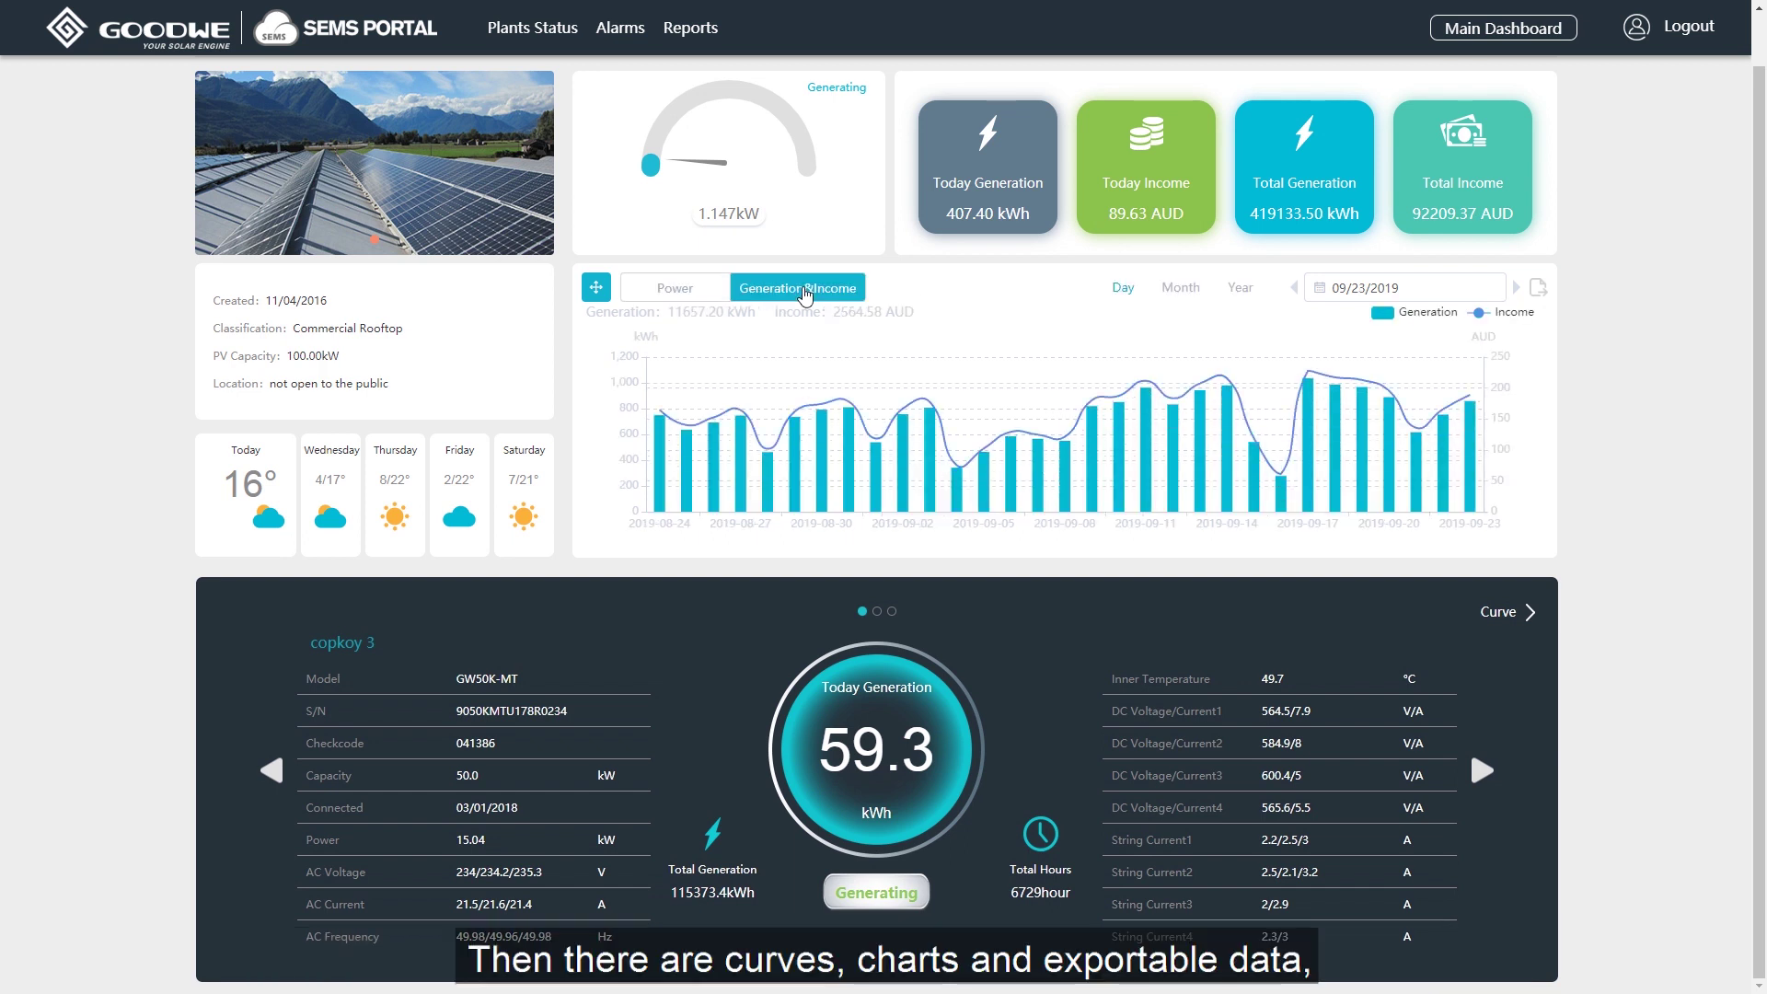
{"action": "left_click", "coordinate": [1181, 289]}
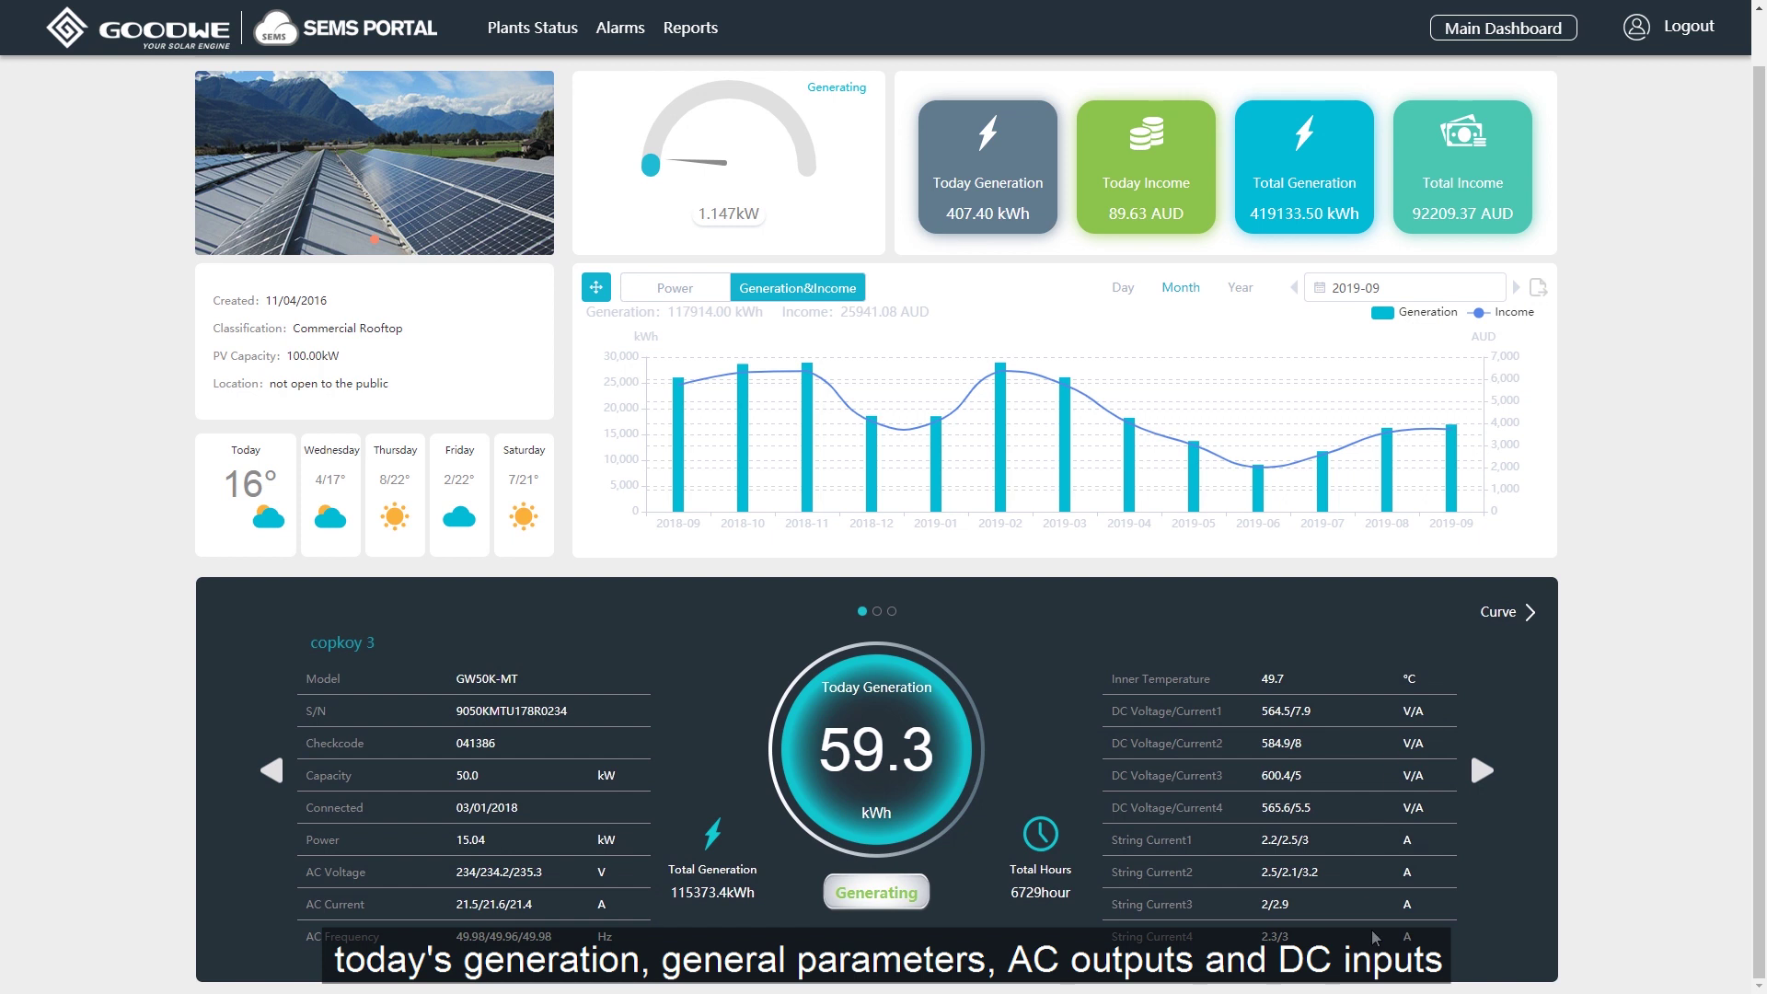
{"action": "left_click", "coordinate": [1500, 612]}
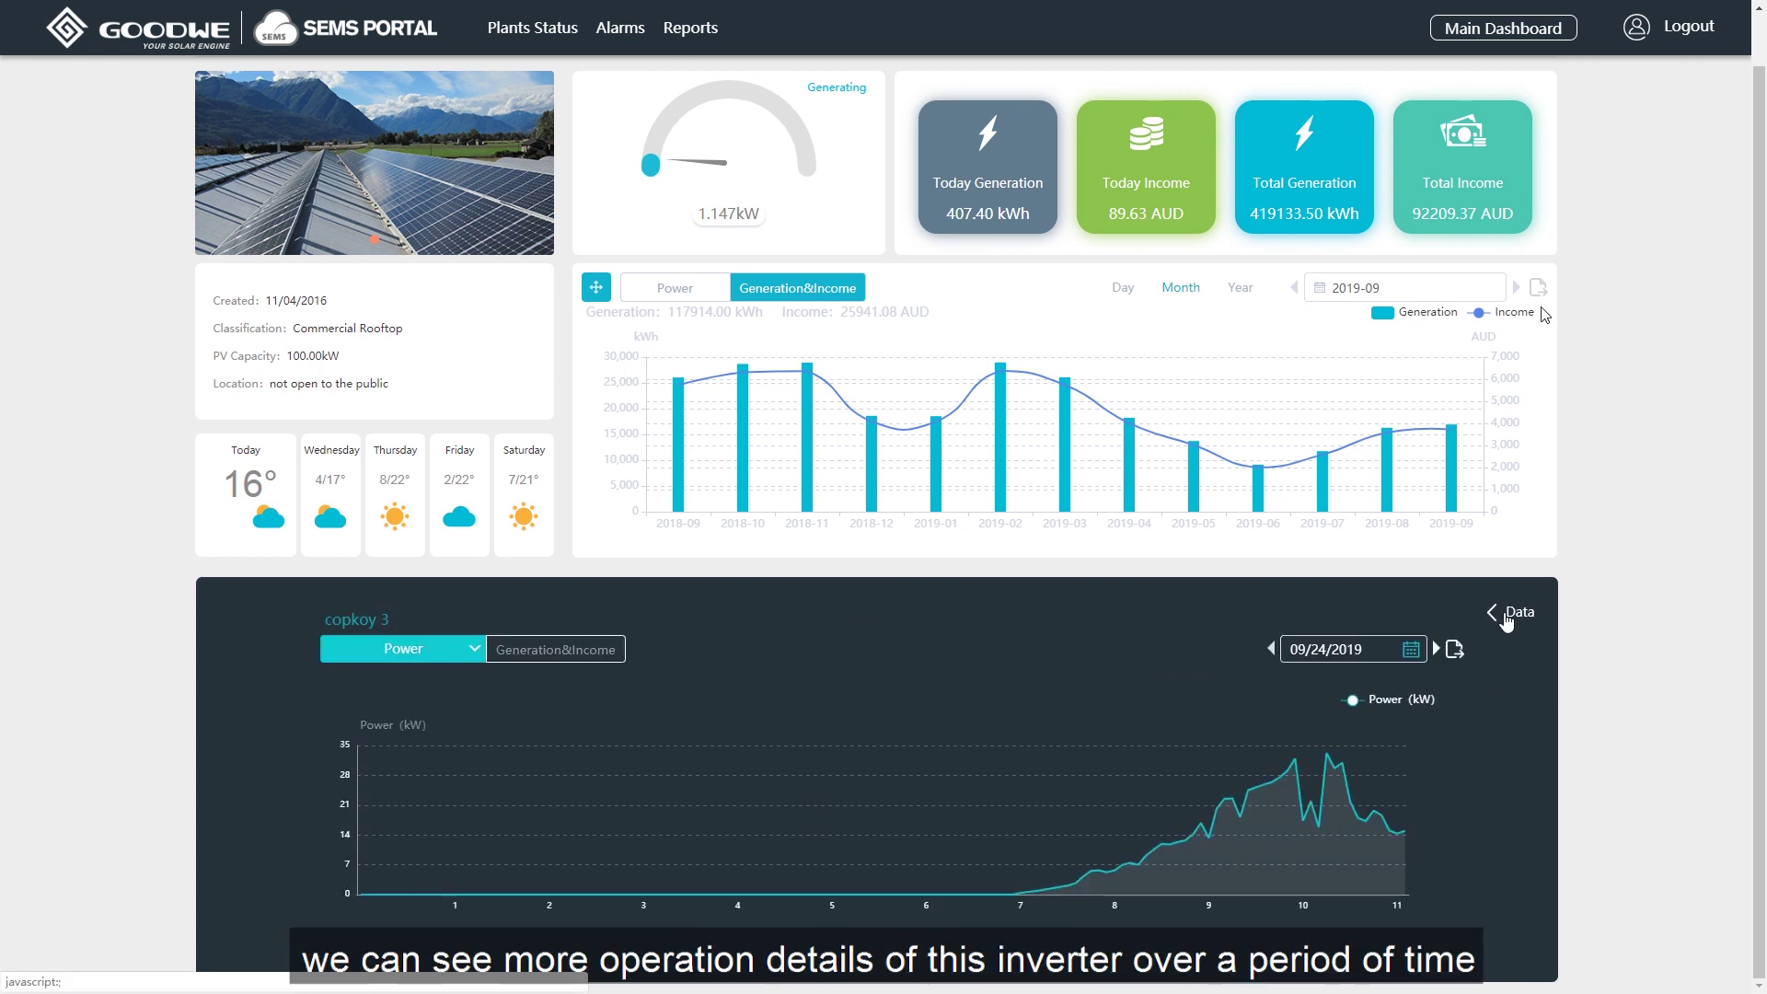
{"action": "left_click", "coordinate": [474, 649]}
{"action": "scroll", "coordinate": [466, 706], "scroll_direction": "down", "scroll_amount": 5}
{"action": "left_click", "coordinate": [474, 652]}
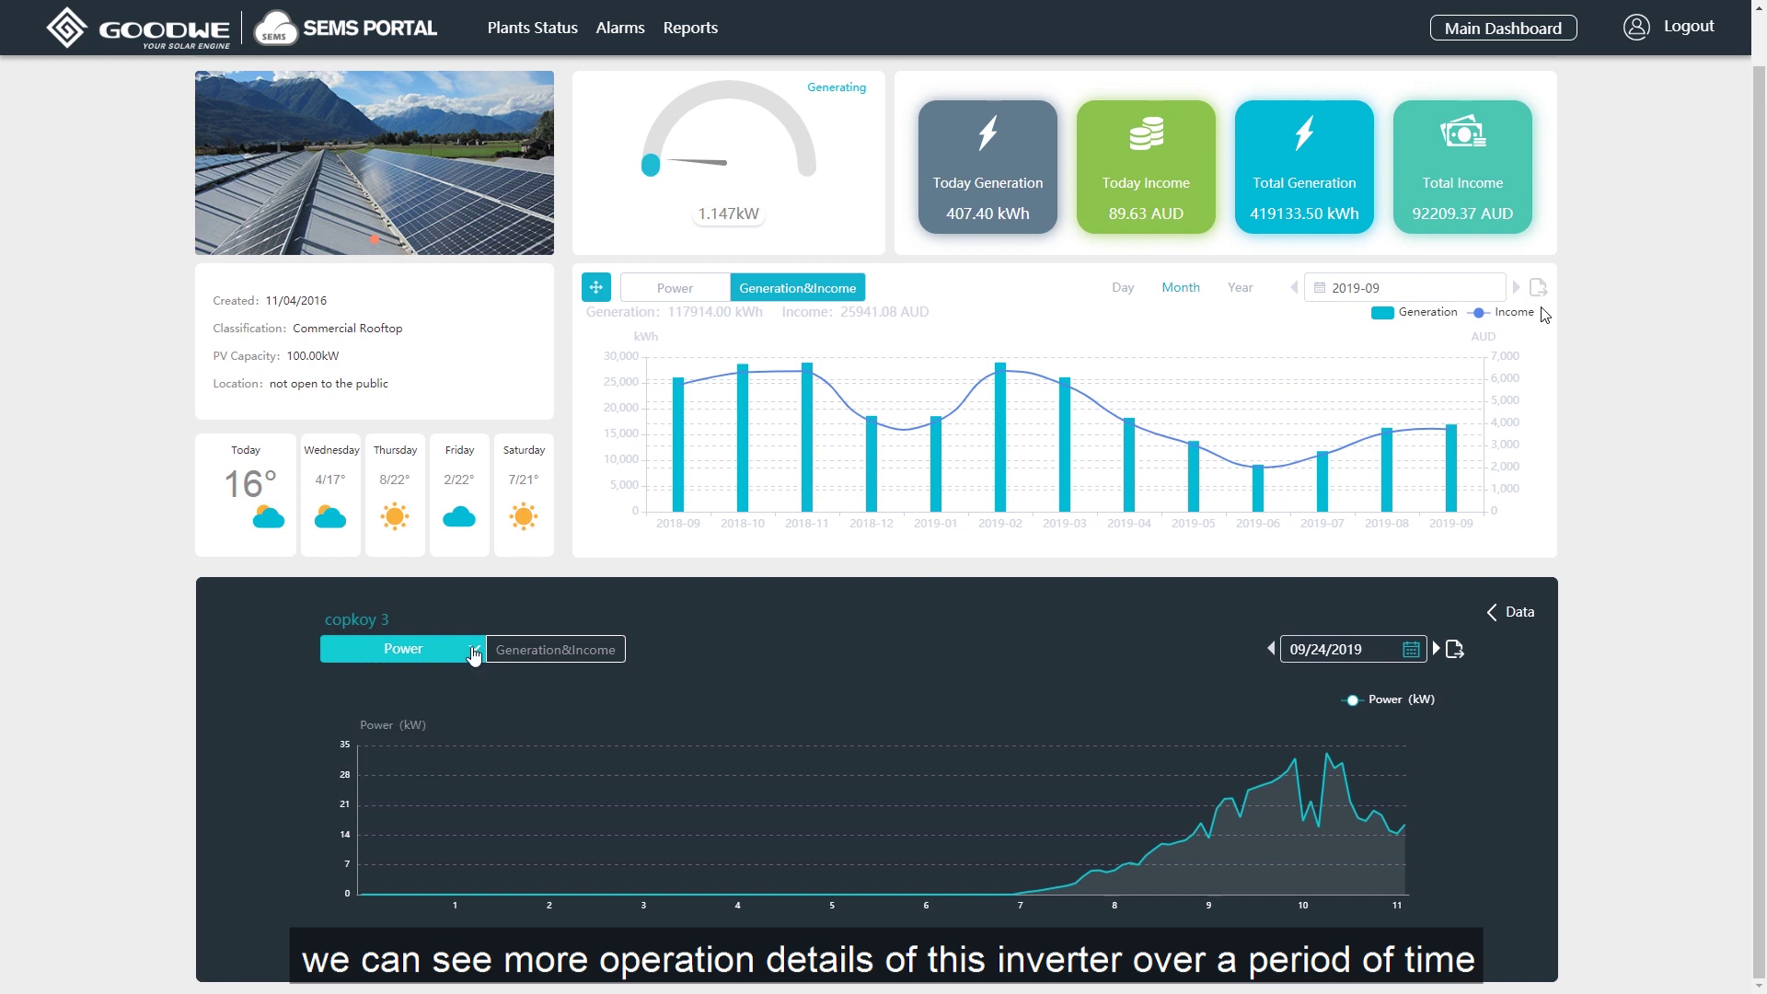
{"action": "left_click", "coordinate": [595, 650]}
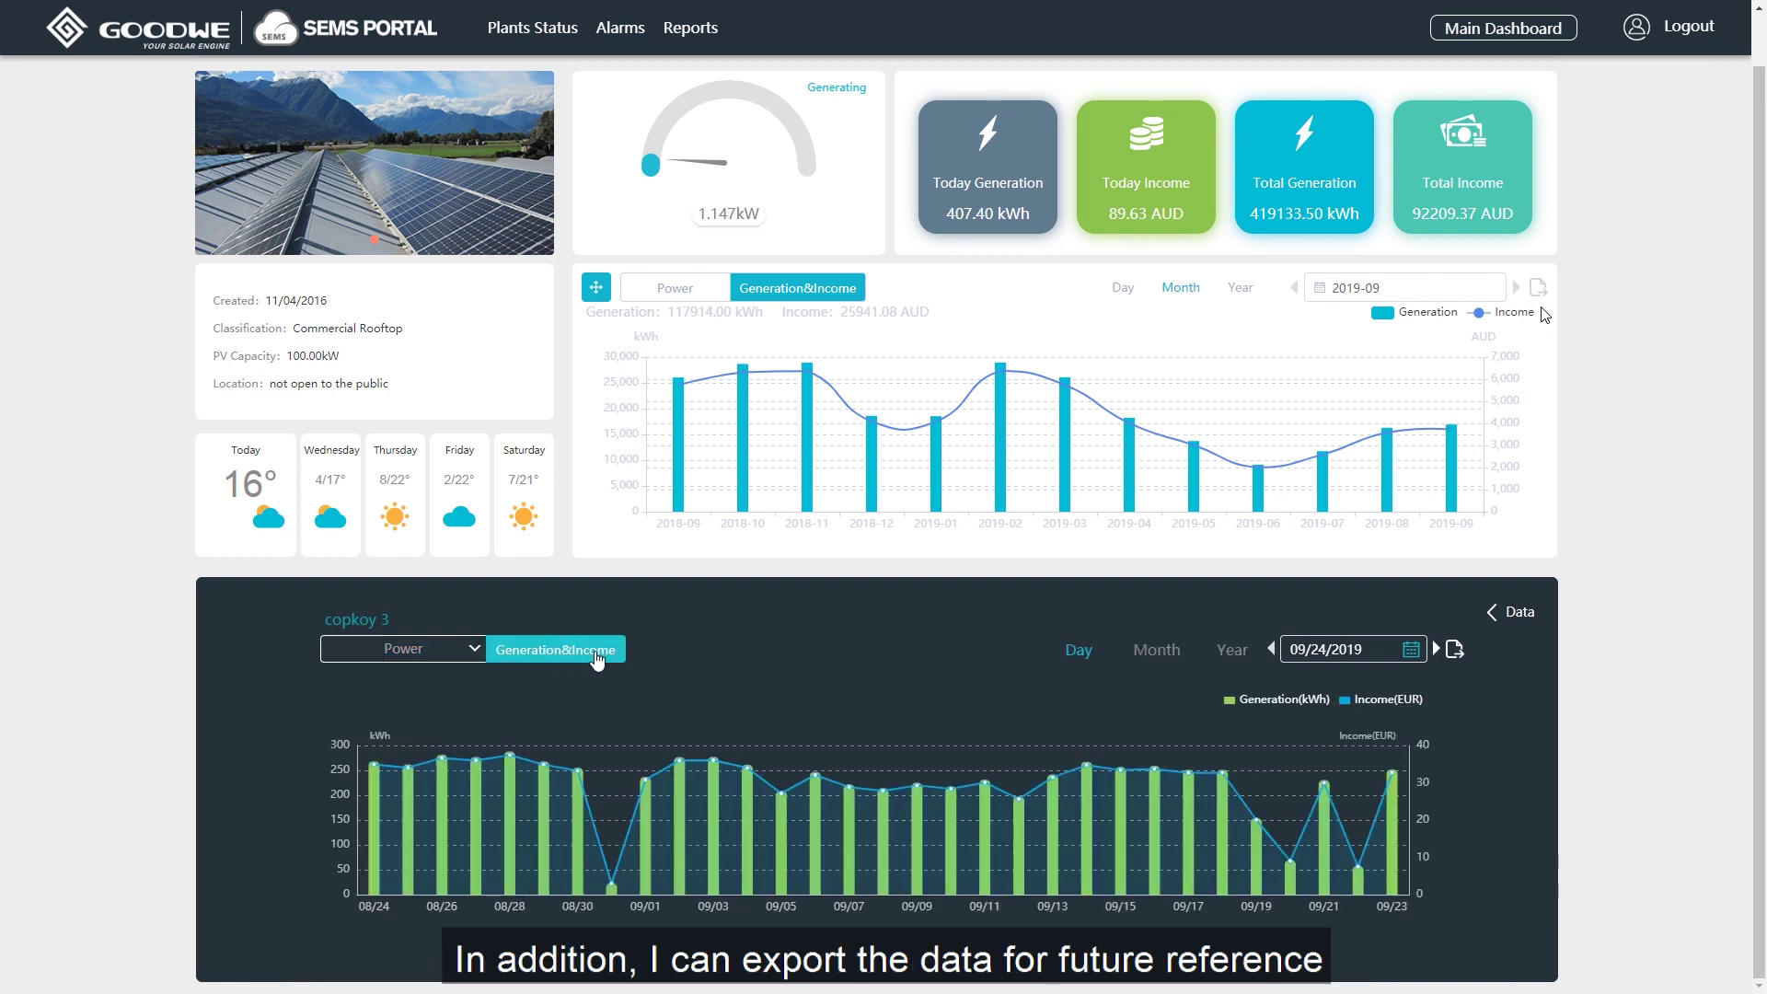
{"action": "left_click", "coordinate": [1157, 650]}
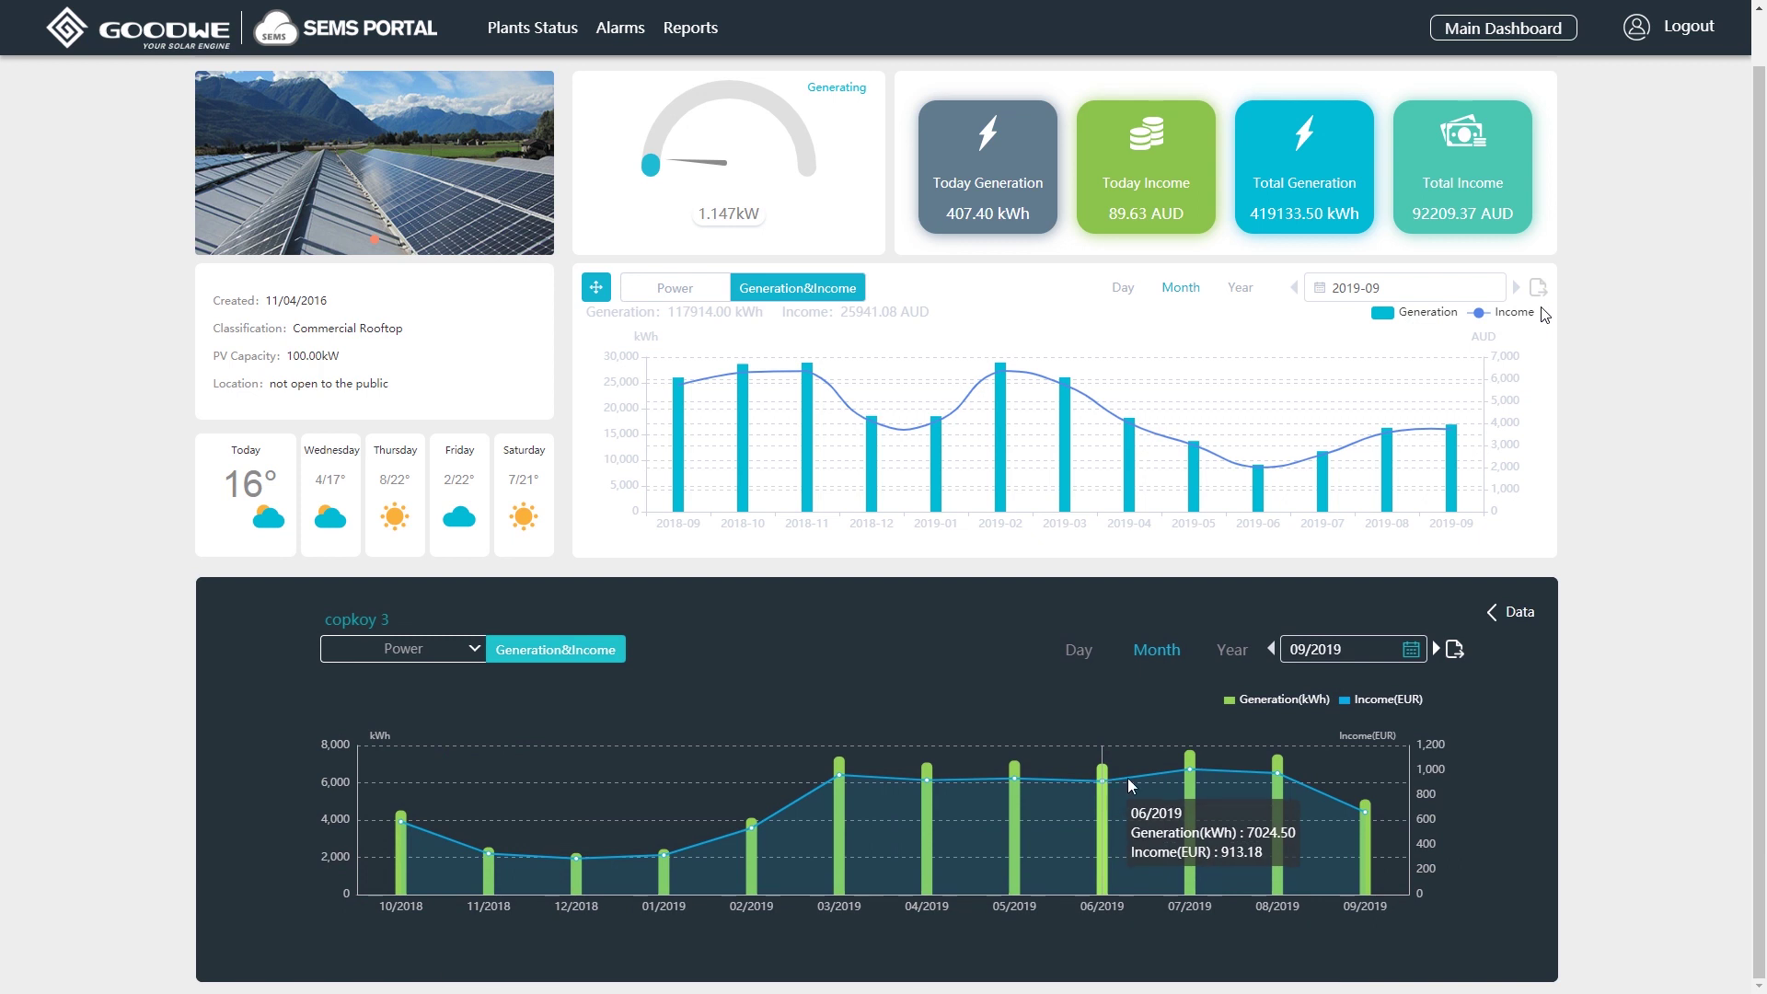
{"action": "left_click", "coordinate": [1510, 617]}
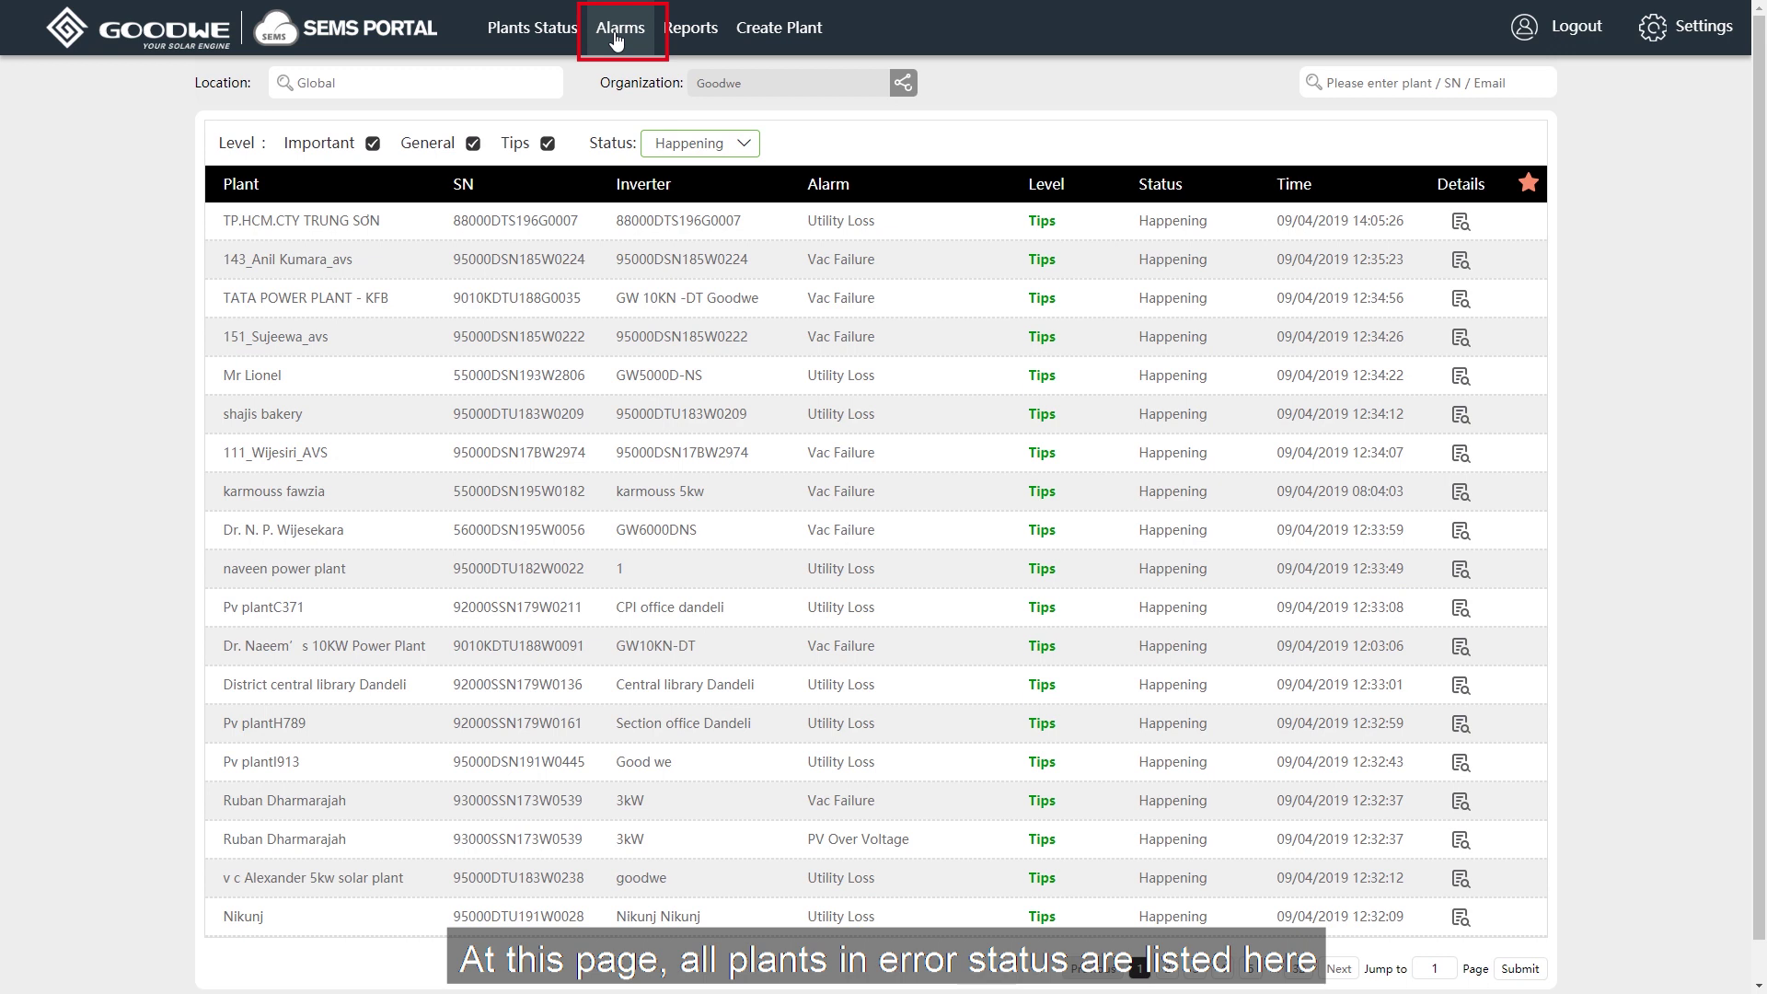
Expand the first alarm (Utility Loss) to see its causes and troubleshooting advice.
{"action": "left_click", "coordinate": [1461, 224]}
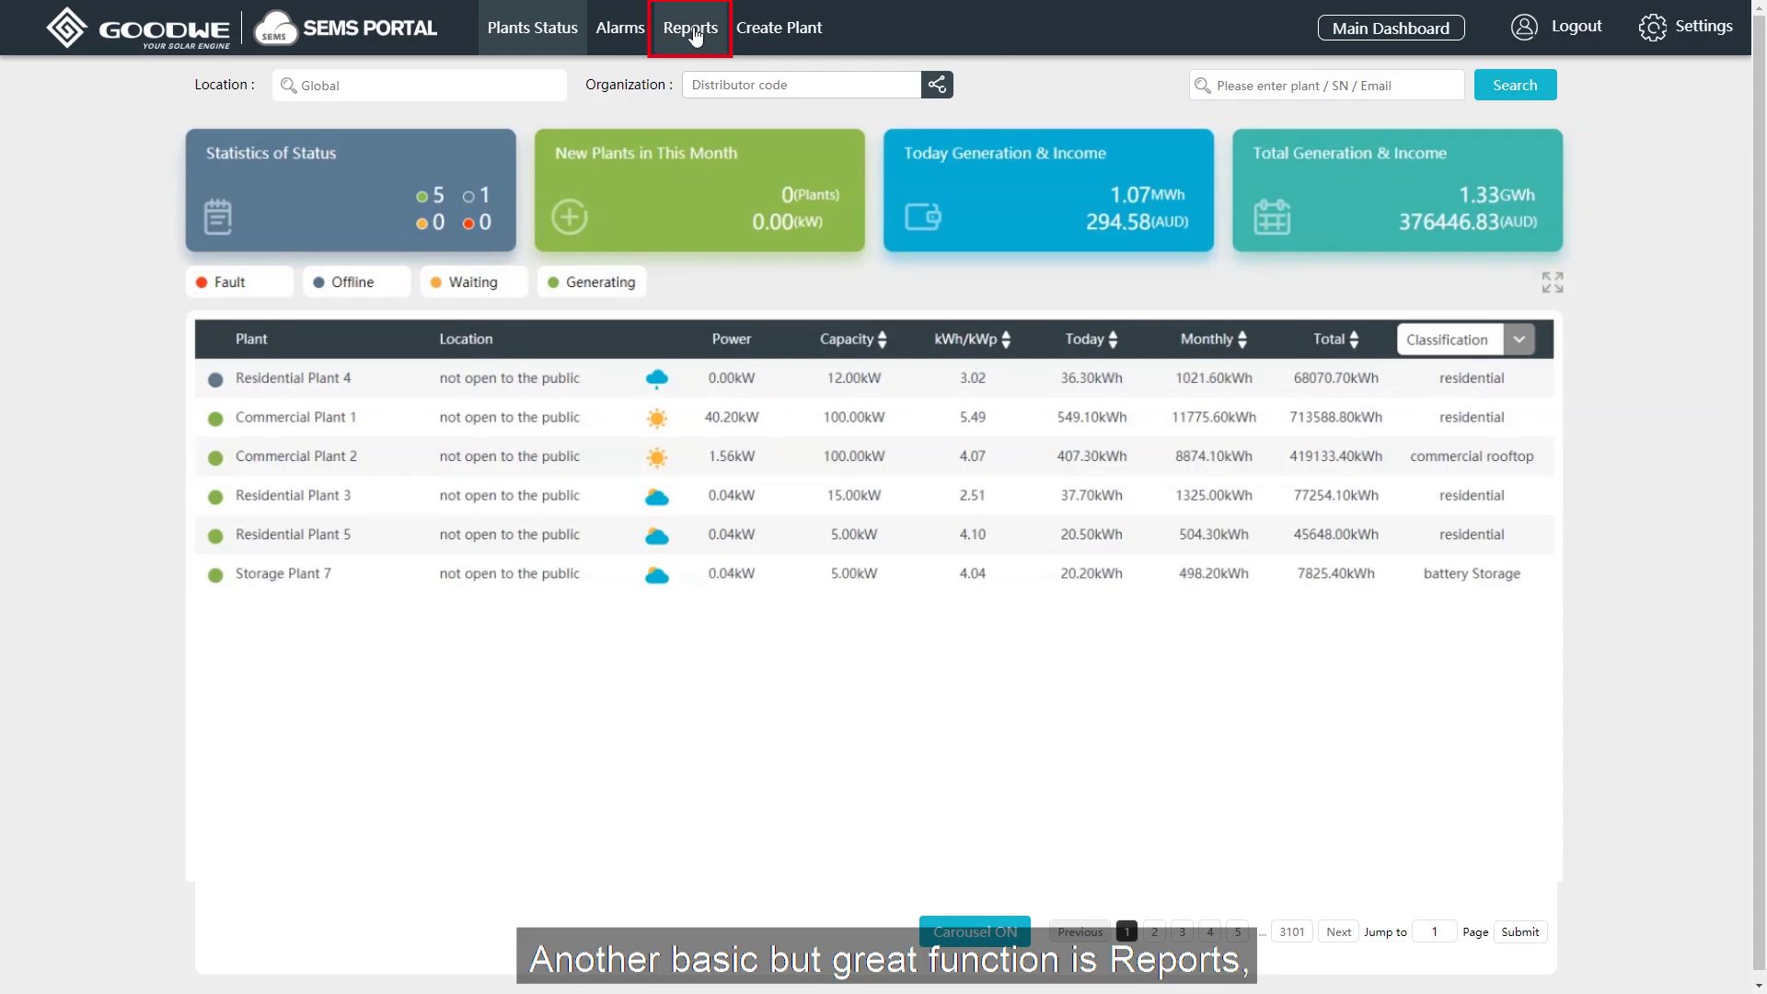
Open Reports to reach the Historical Data selection form.
{"action": "left_click", "coordinate": [692, 29]}
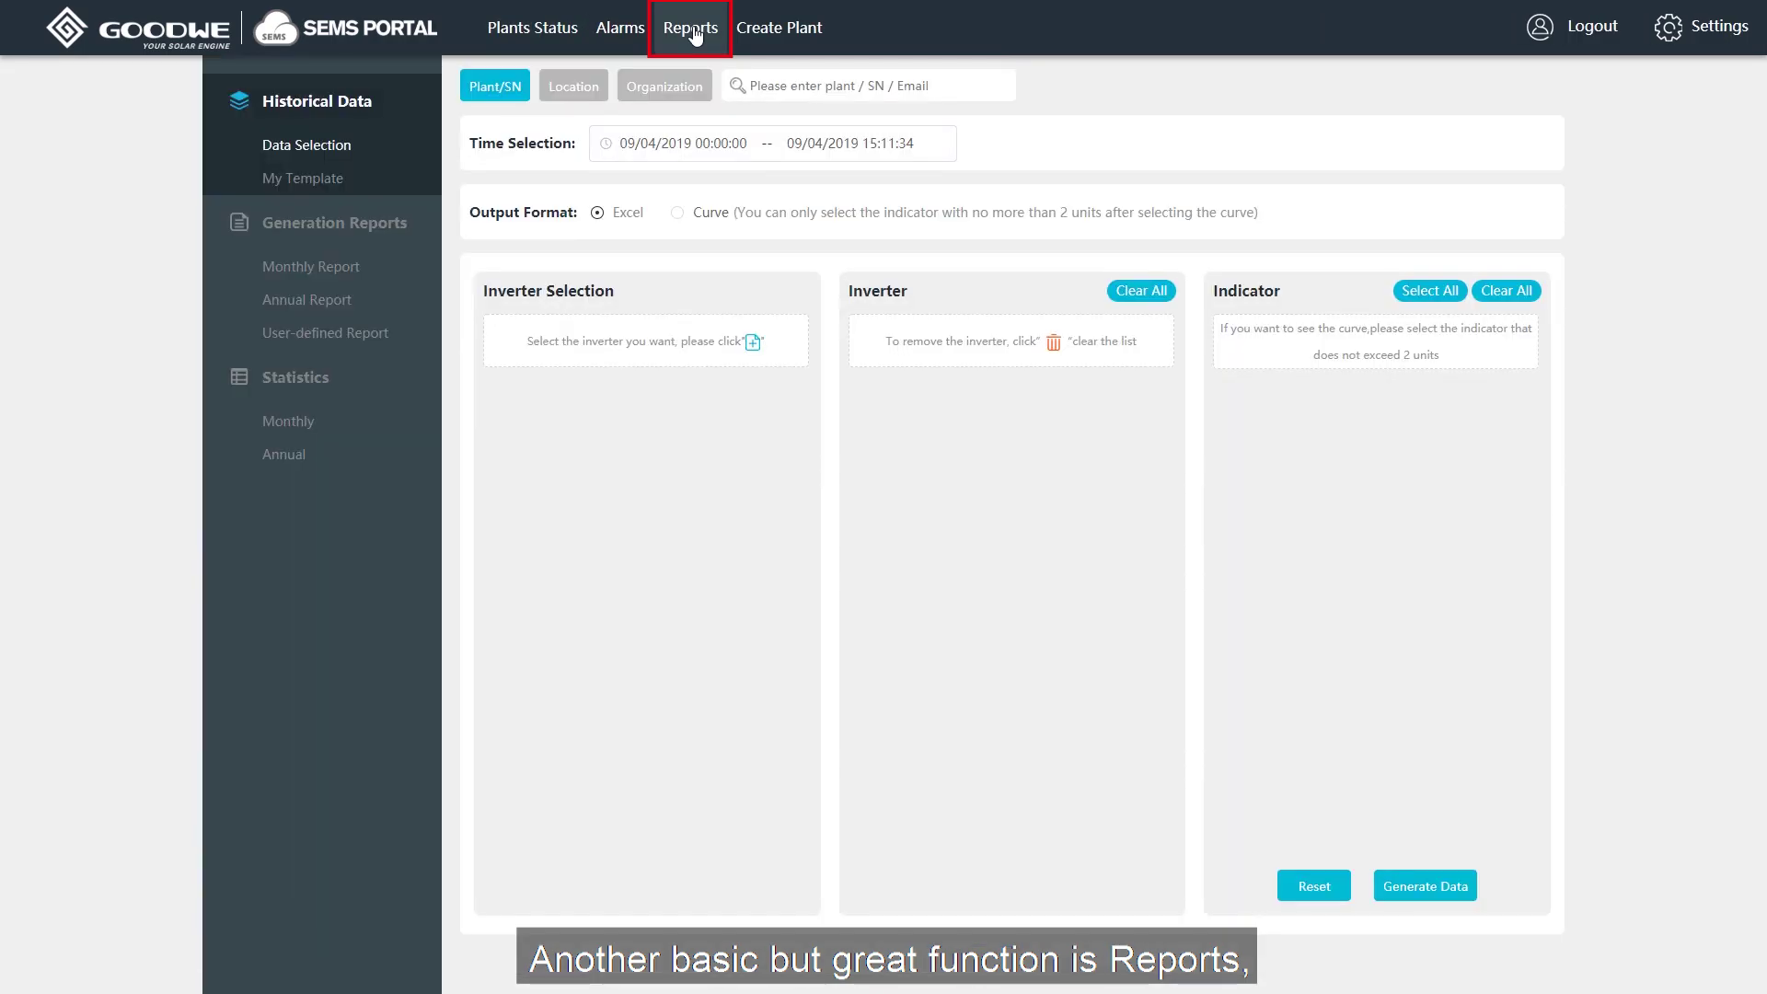